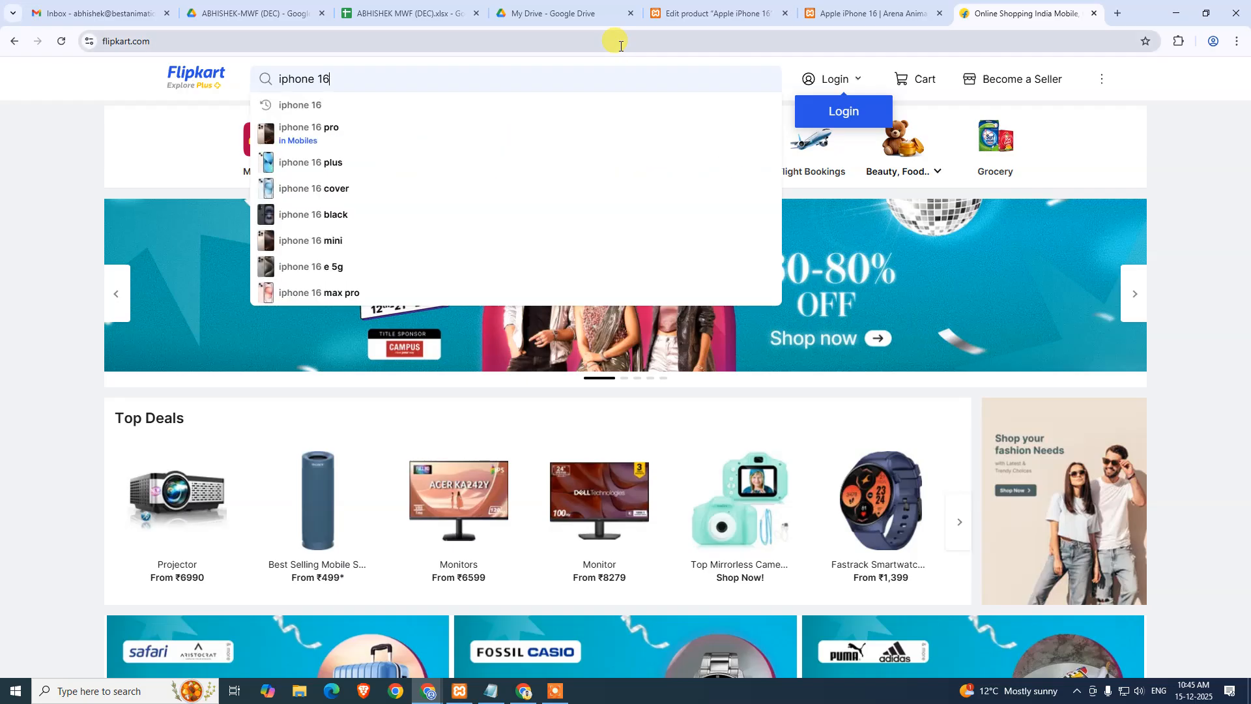
# Search Flipkart for "iphone 16" and open the Apple iPhone 16 (Teal, 128 GB) listing.
pyautogui.press('Return')
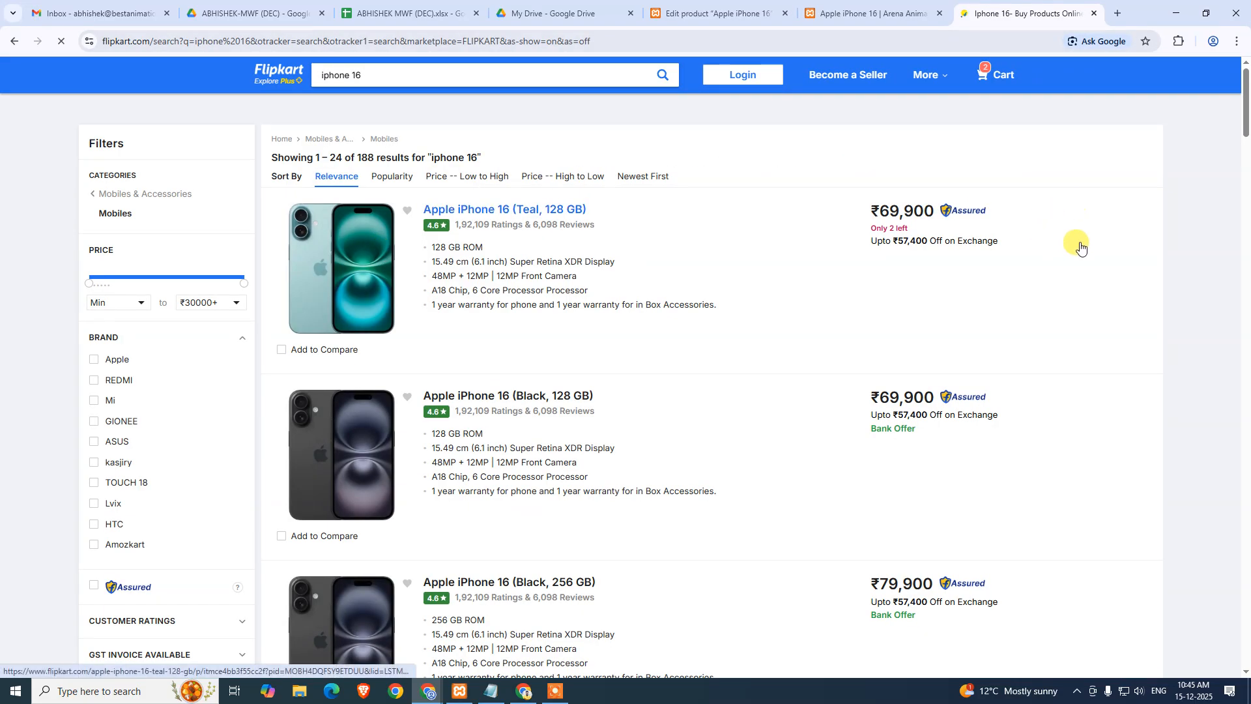
pyautogui.scroll(-2, 588, 391)
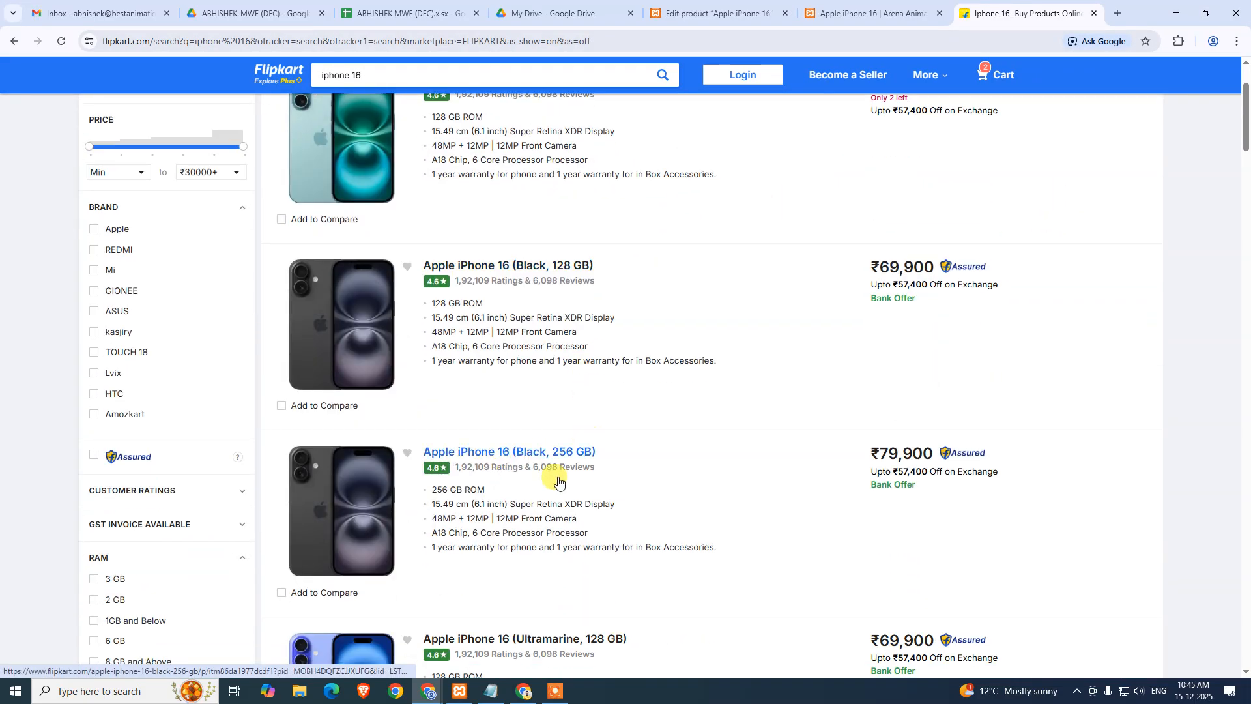
pyautogui.scroll(-4, 628, 478)
pyautogui.scroll(5, 634, 480)
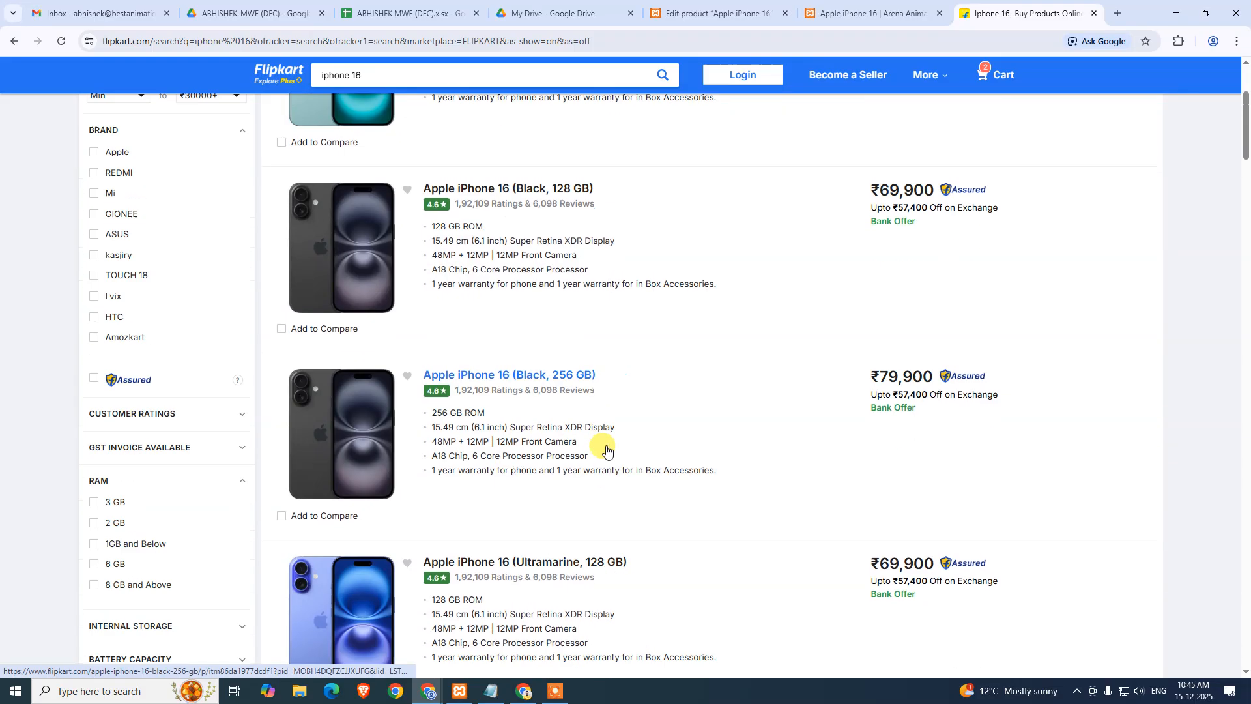
pyautogui.click(567, 204)
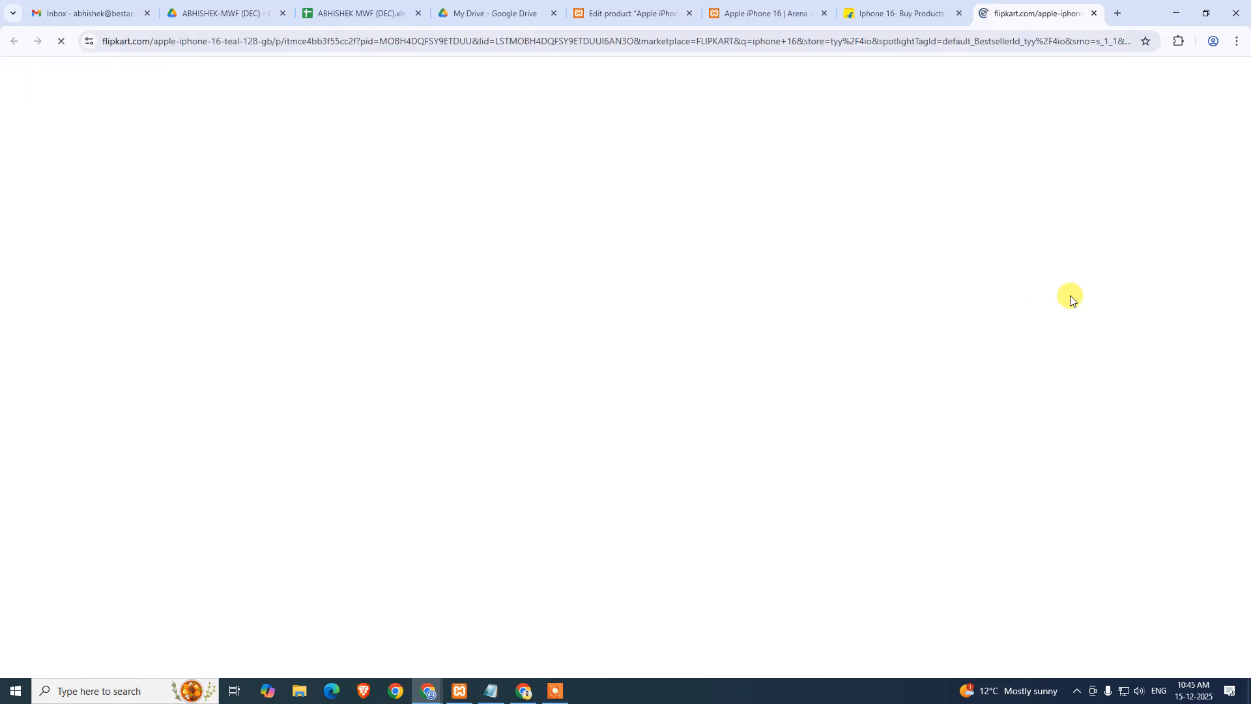
# Examine the iPhone 16 product page for its recommendation sections, such as Similar products and Bought together.
pyautogui.scroll(-14, 1071, 300)
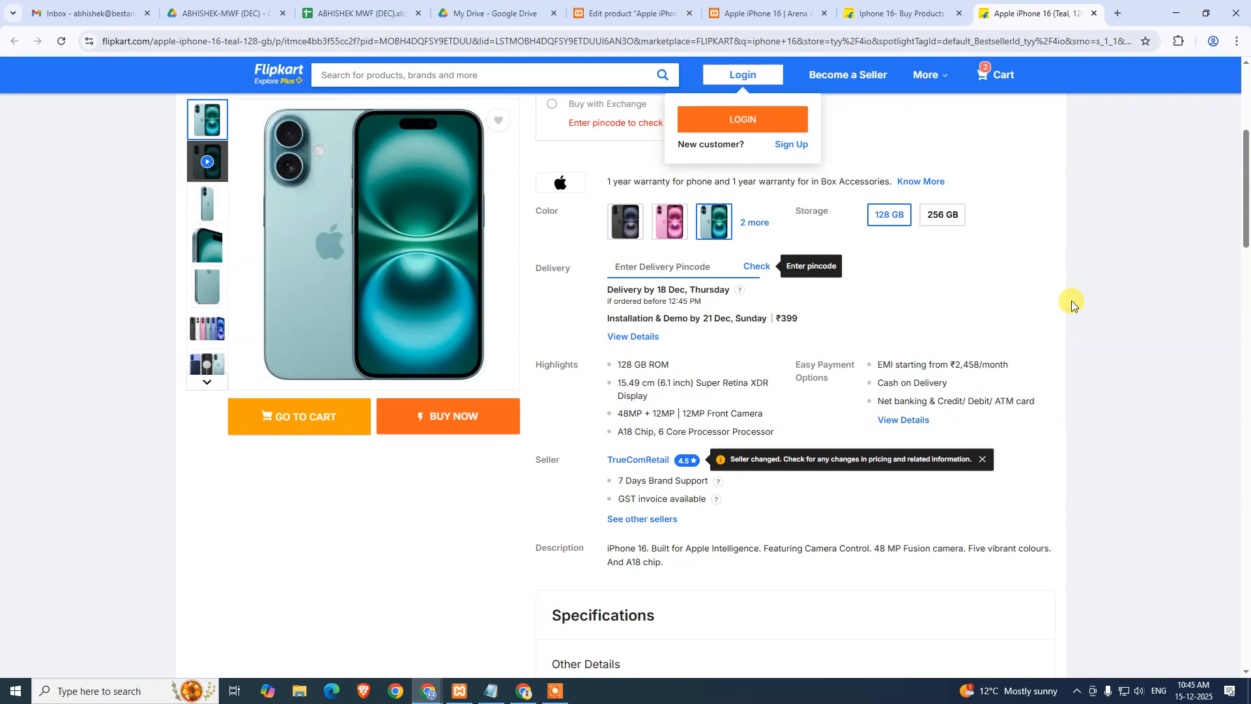
pyautogui.scroll(-15, 1071, 310)
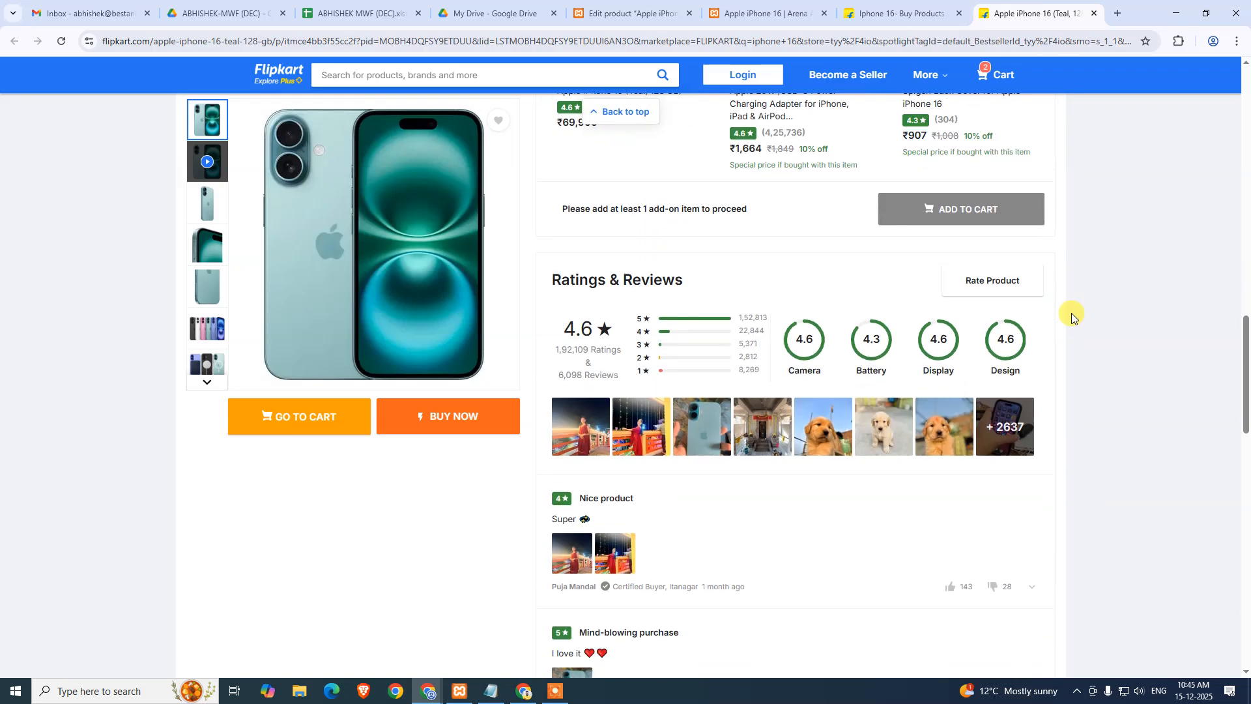
pyautogui.scroll(-6, 1071, 318)
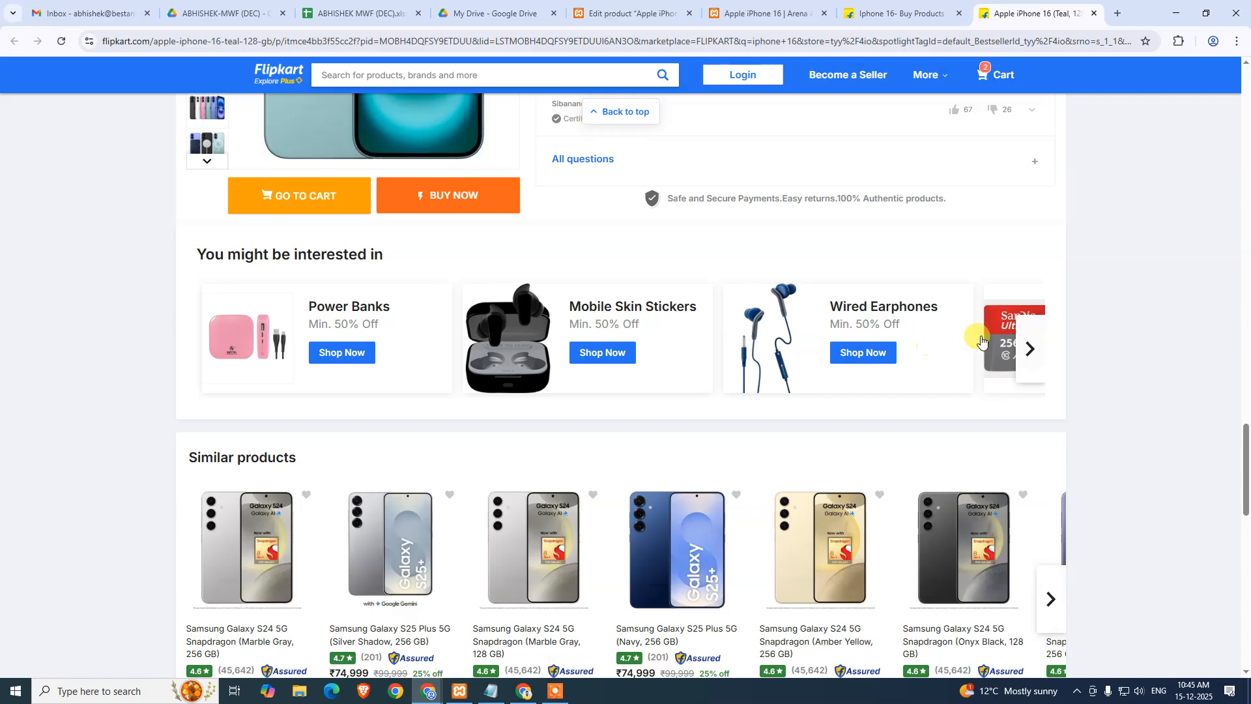
pyautogui.scroll(-2, 1016, 345)
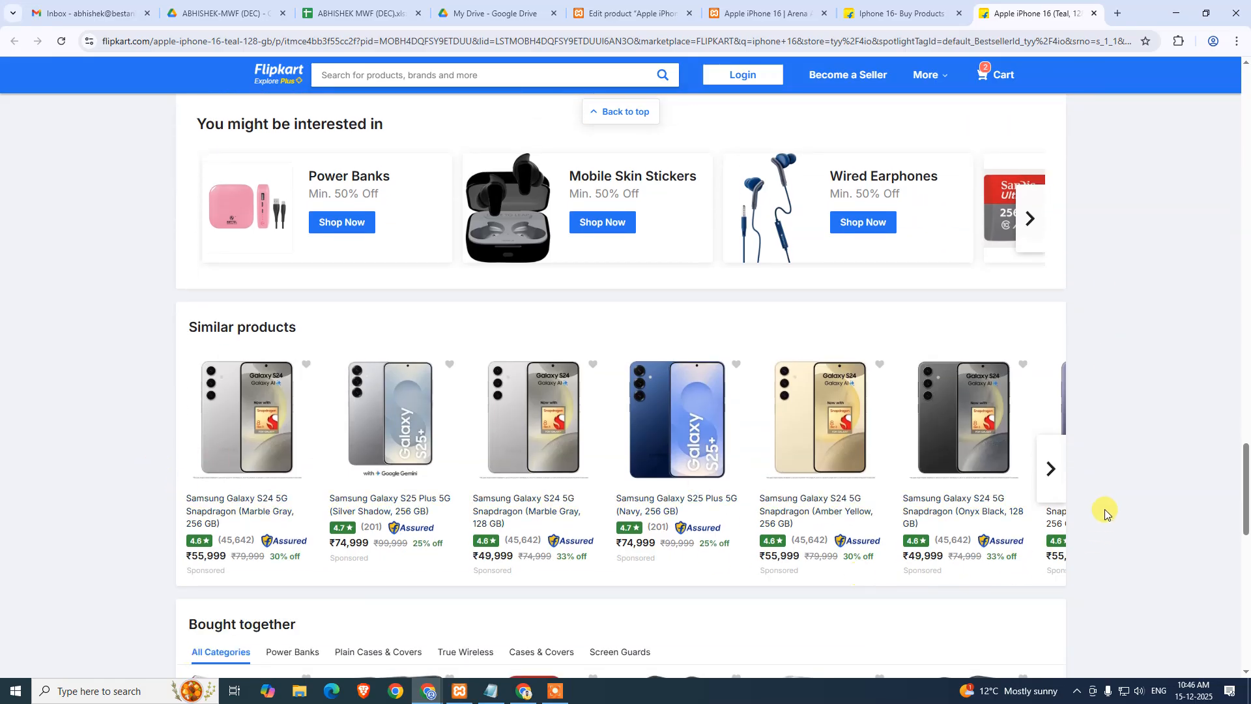
pyautogui.scroll(-5, 1055, 472)
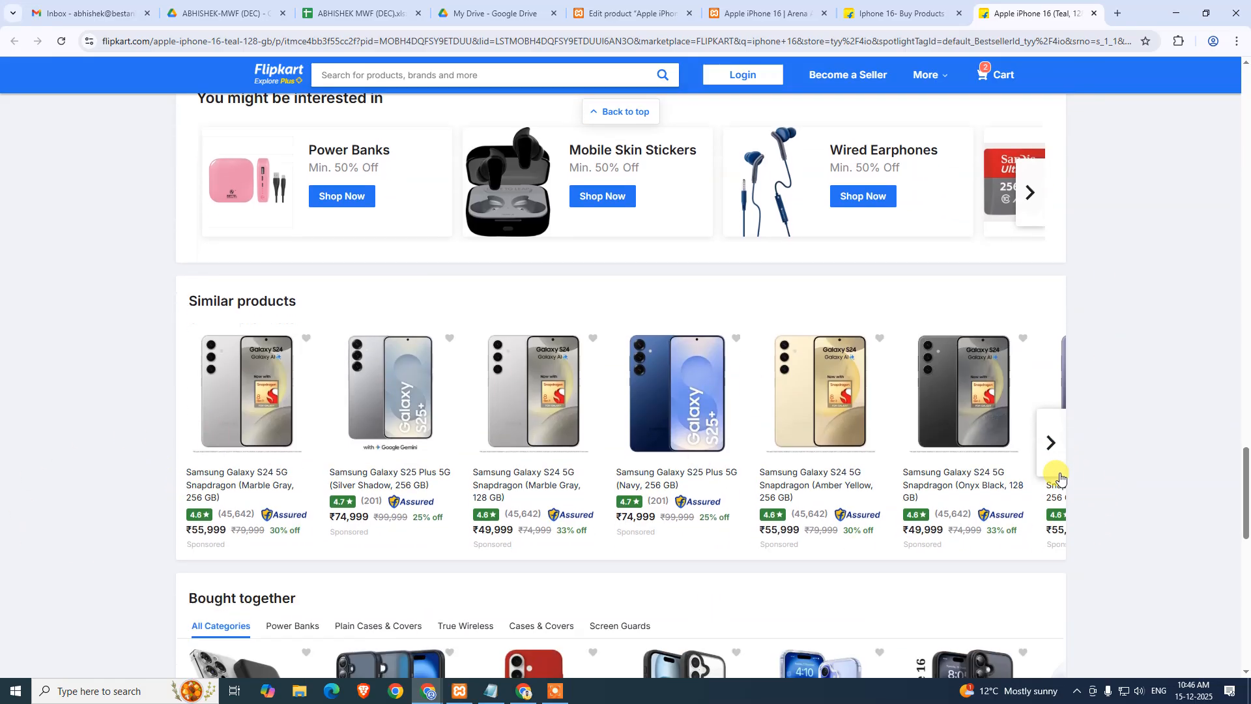
pyautogui.scroll(4, 892, 339)
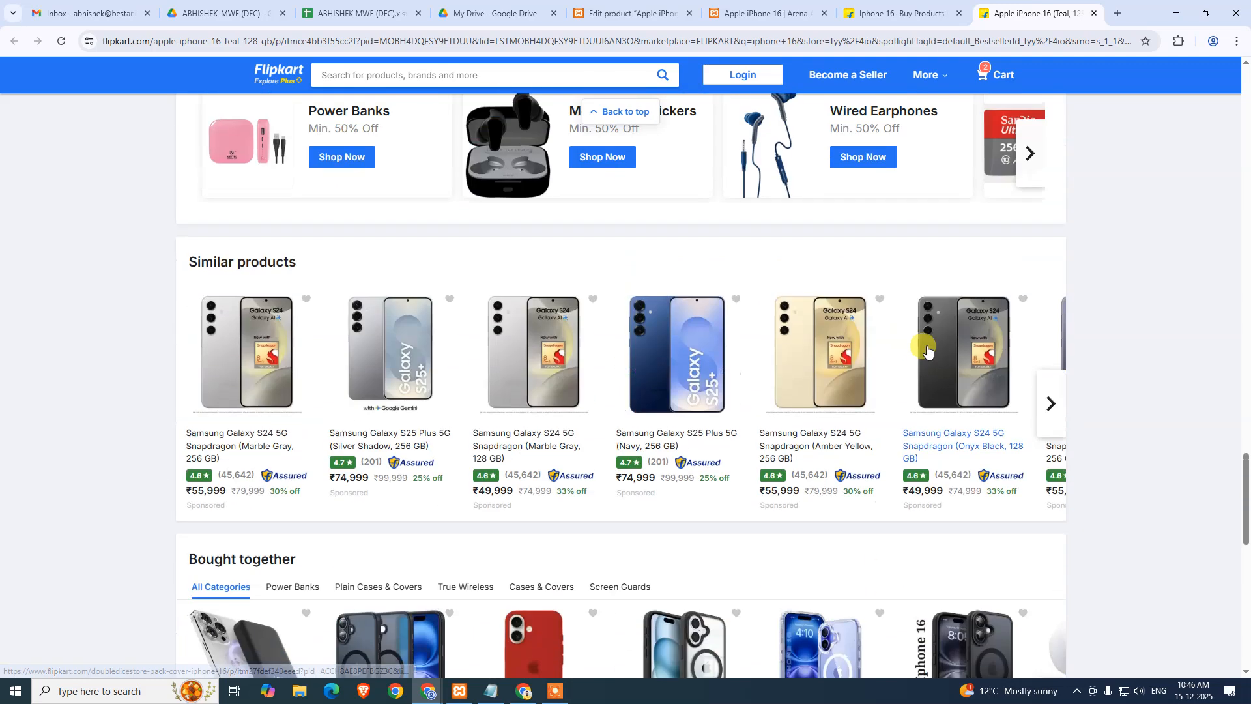
pyautogui.click(1051, 407)
pyautogui.scroll(15, 698, 343)
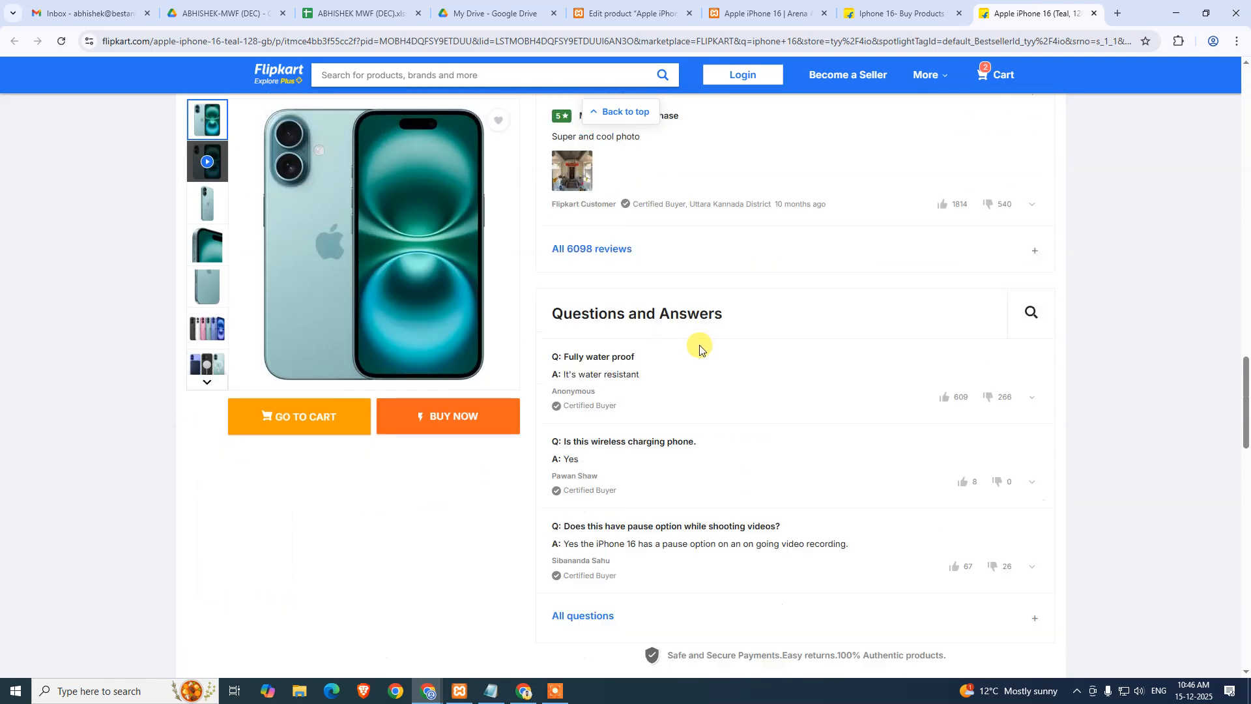
pyautogui.scroll(-11, 658, 388)
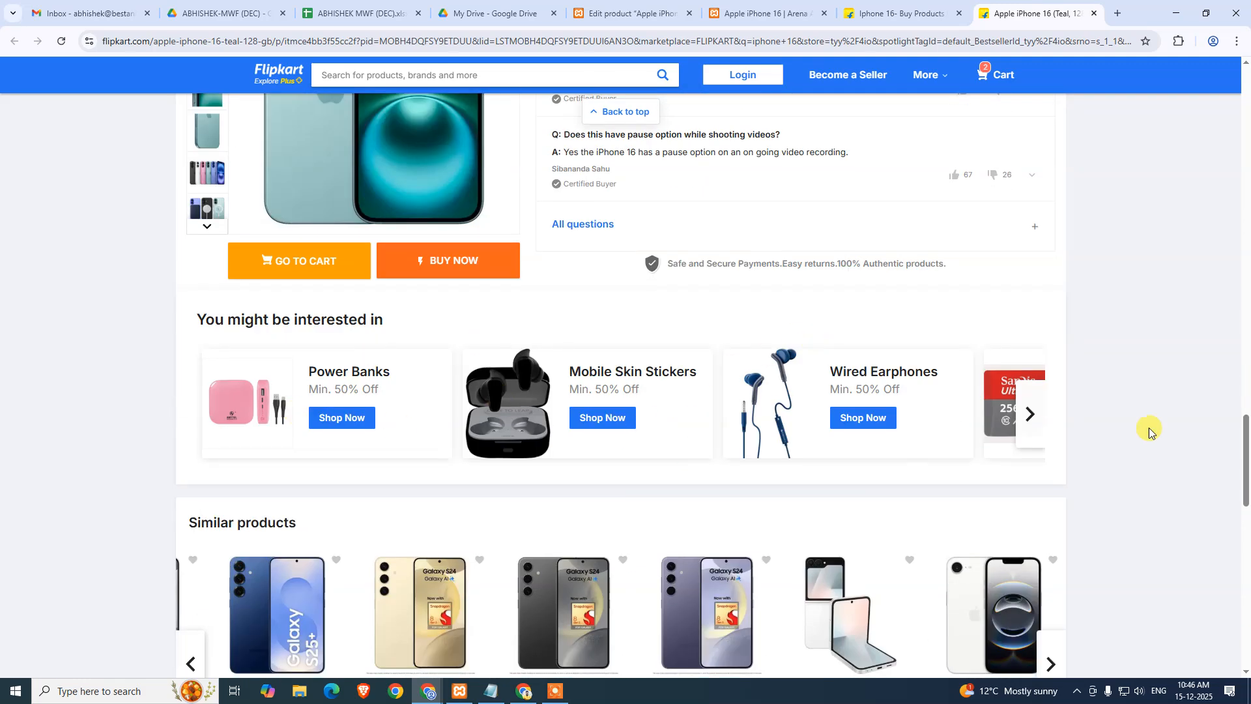
pyautogui.scroll(3, 536, 365)
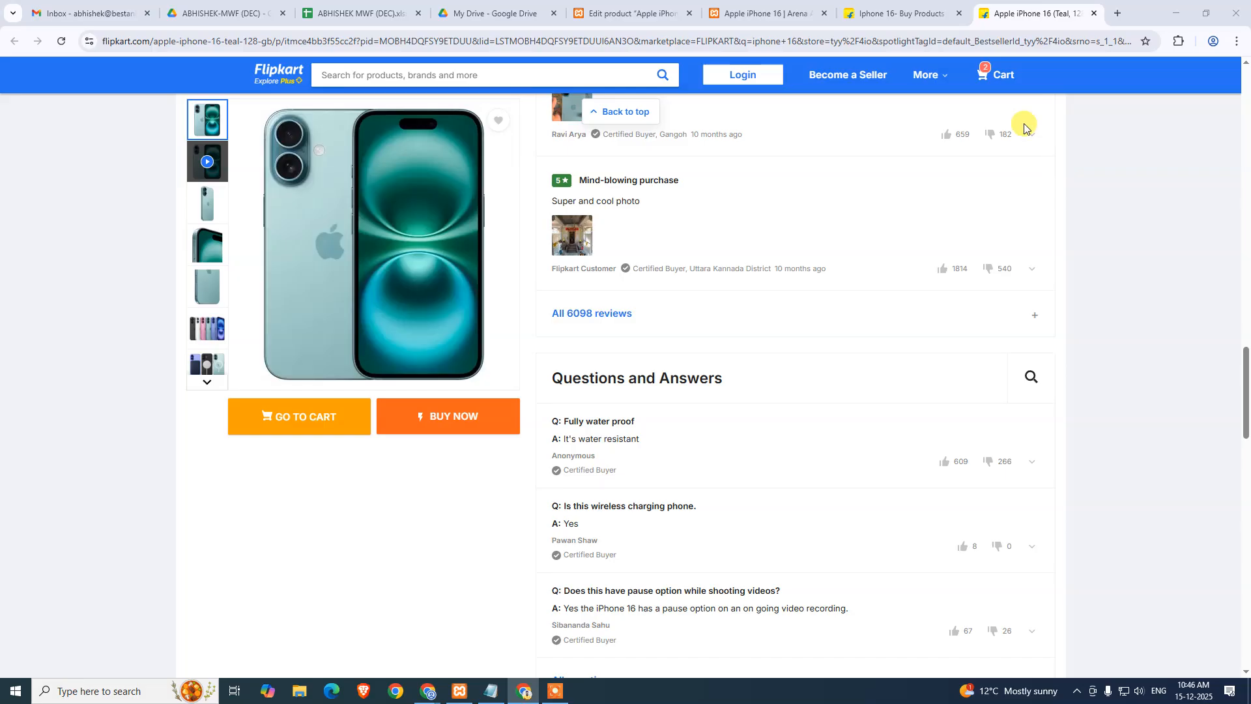
# Switch to the WooCommerce editor for the Apple iPhone 16 and open its linked products settings.
pyautogui.click(585, 15)
pyautogui.scroll(-15, 544, 475)
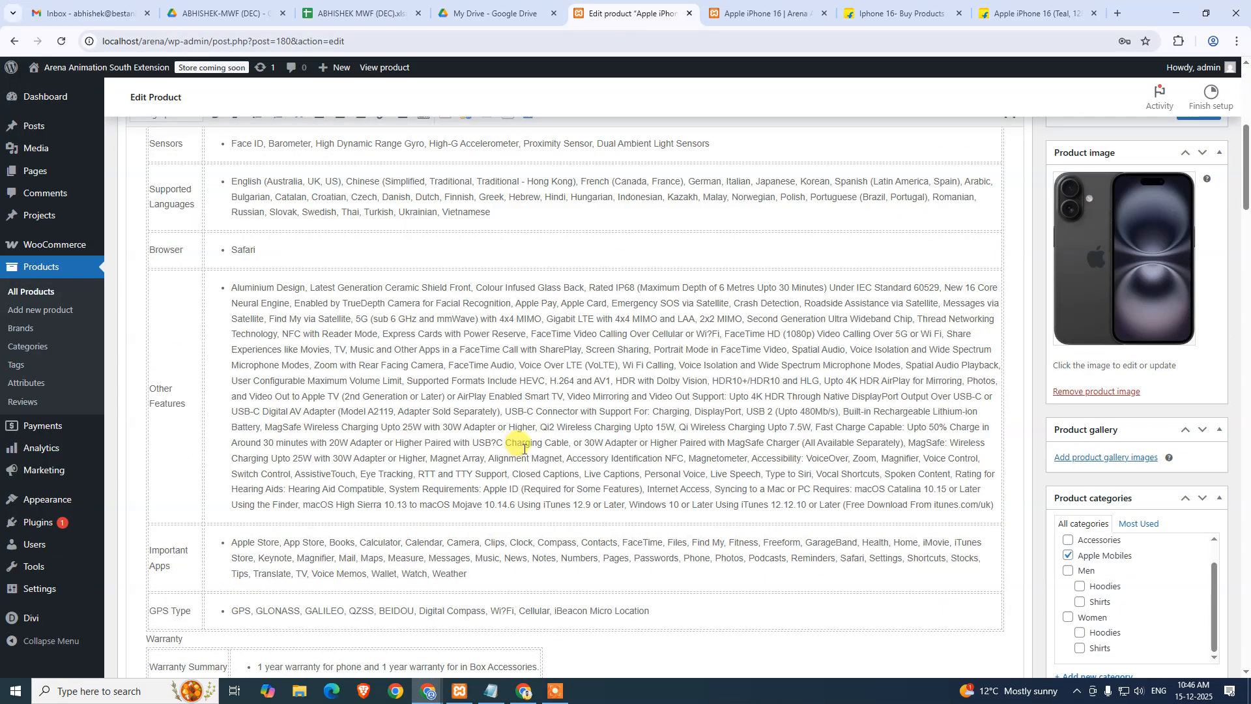
pyautogui.scroll(-20, 547, 482)
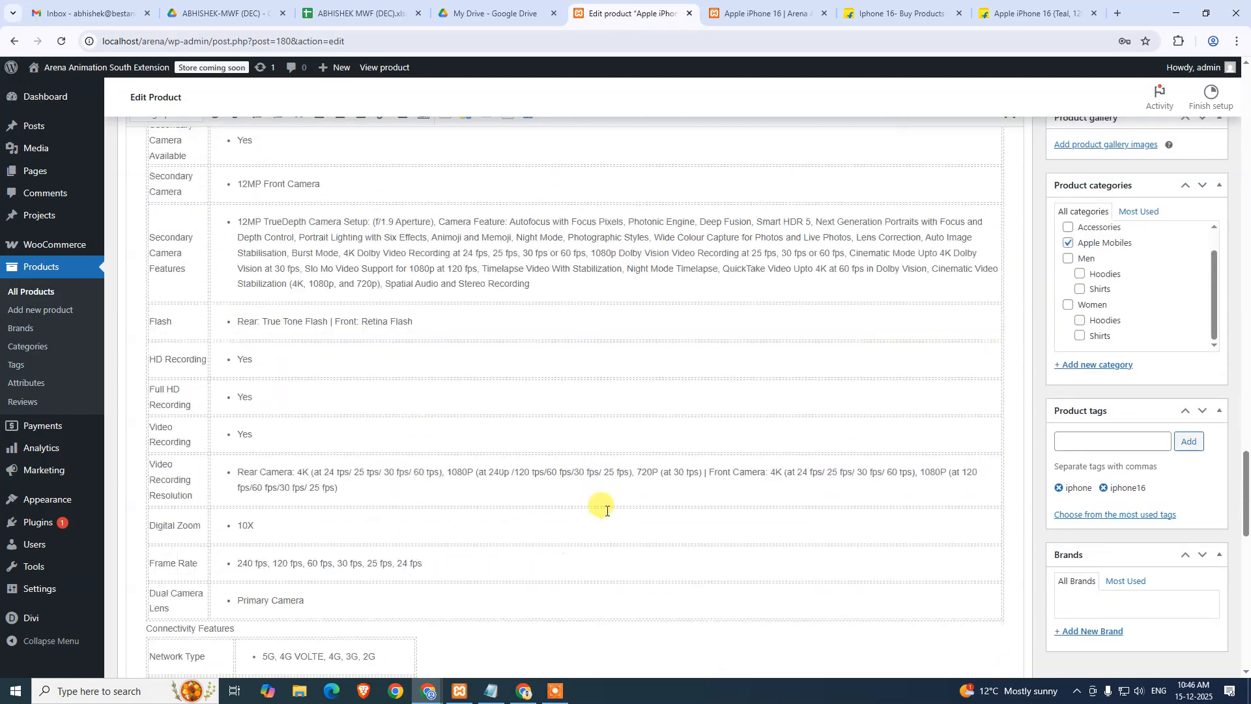
pyautogui.scroll(-3, 609, 514)
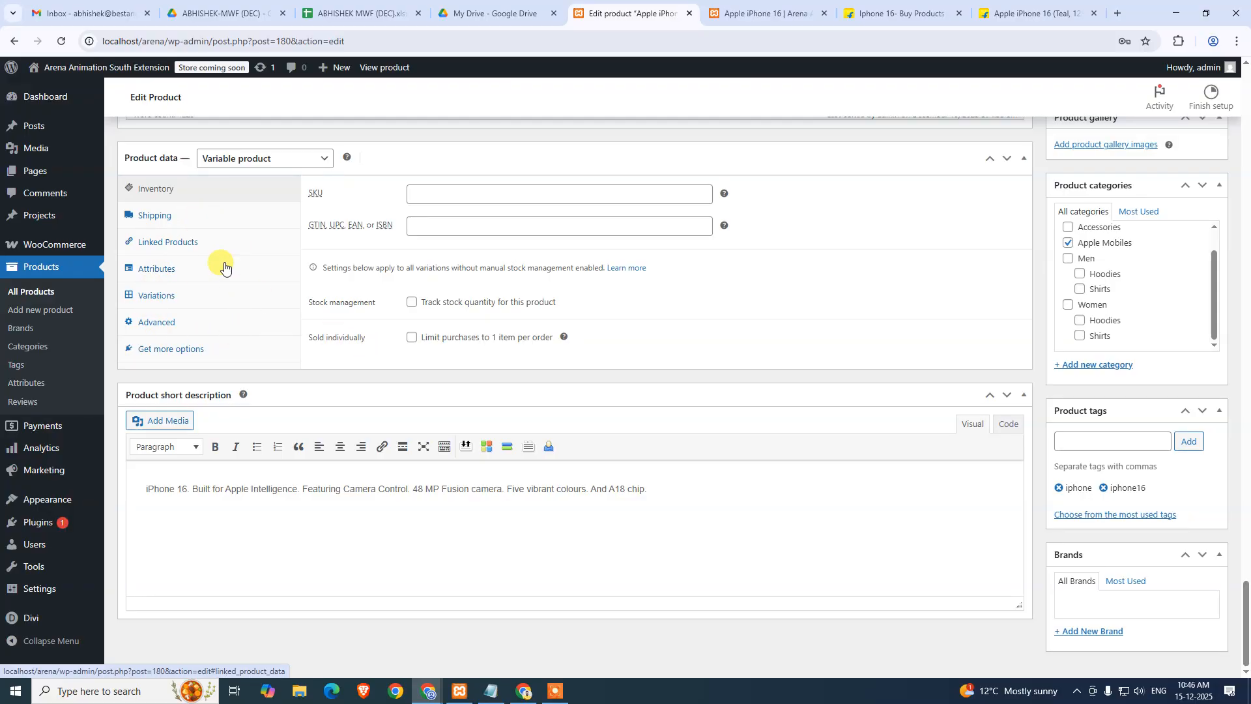
pyautogui.scroll(6, 204, 240)
pyautogui.scroll(-6, 235, 260)
pyautogui.click(197, 225)
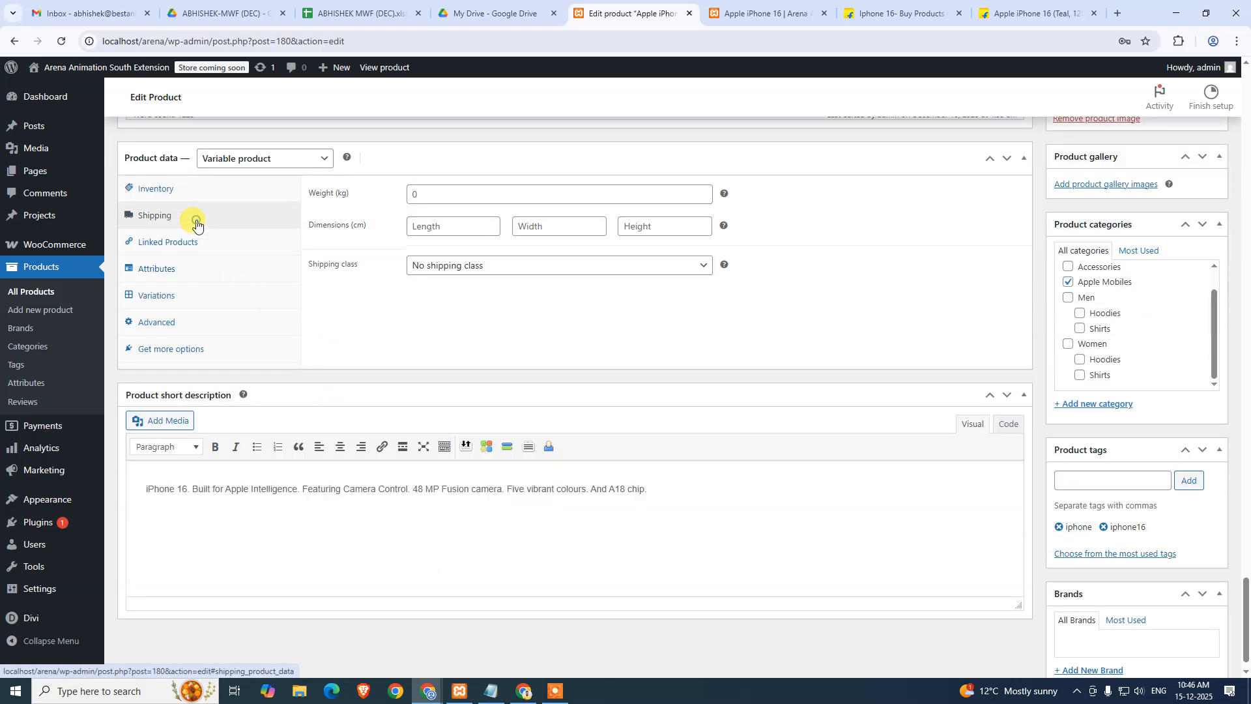
pyautogui.click(195, 242)
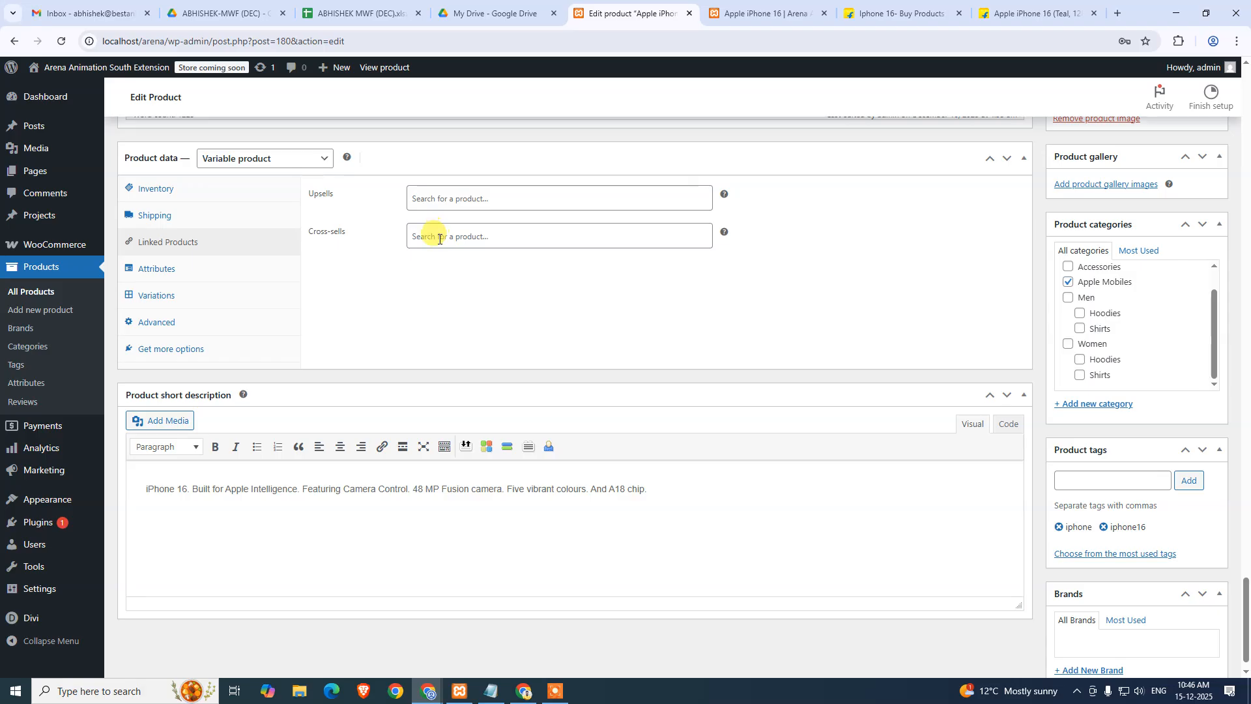
# Read the help notes for Upsells and Cross-sells under screen magnification, and restore the normal view with the Magnifier out of the way.
pyautogui.moveTo(724, 194)
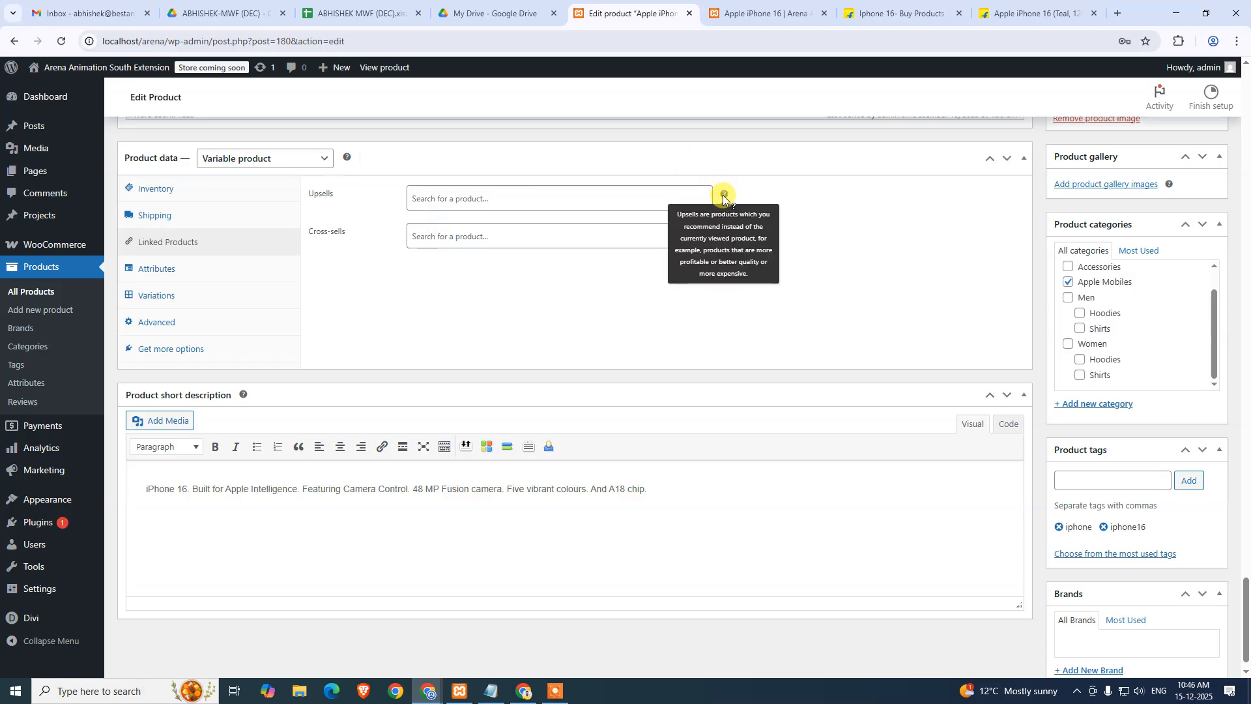
pyautogui.press('super+plus')
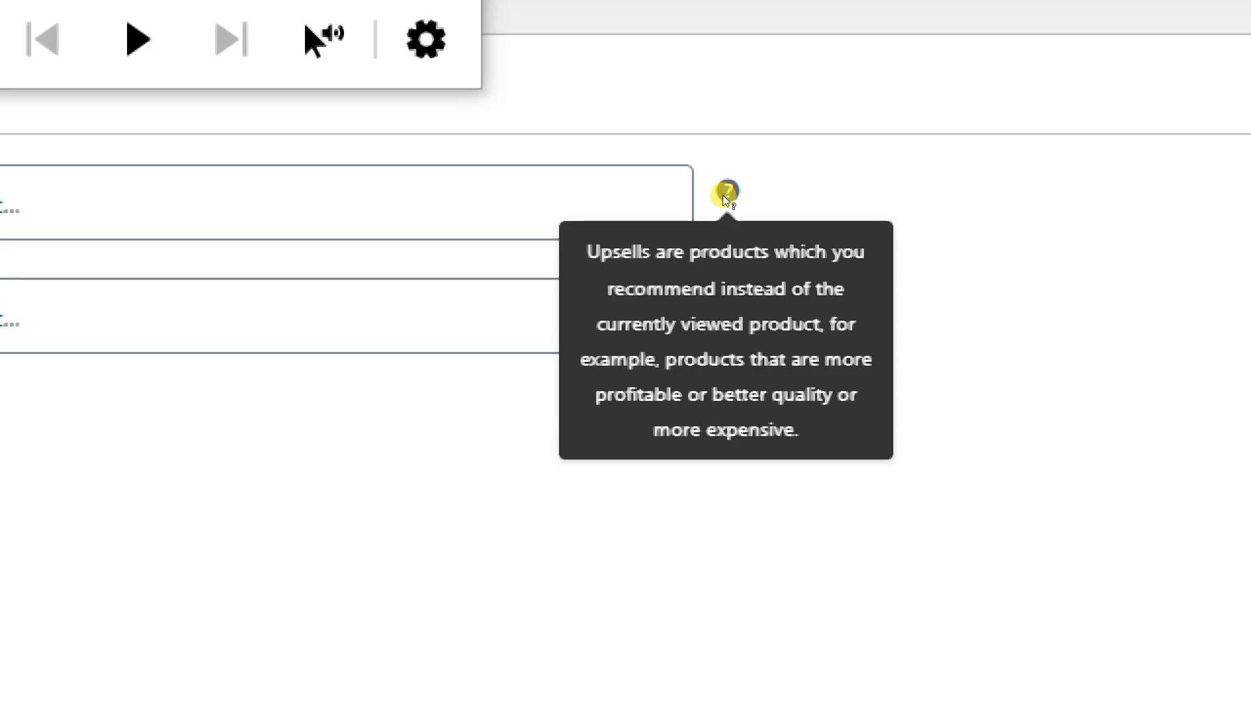
pyautogui.press('super+minus')
pyautogui.press('super+minus')
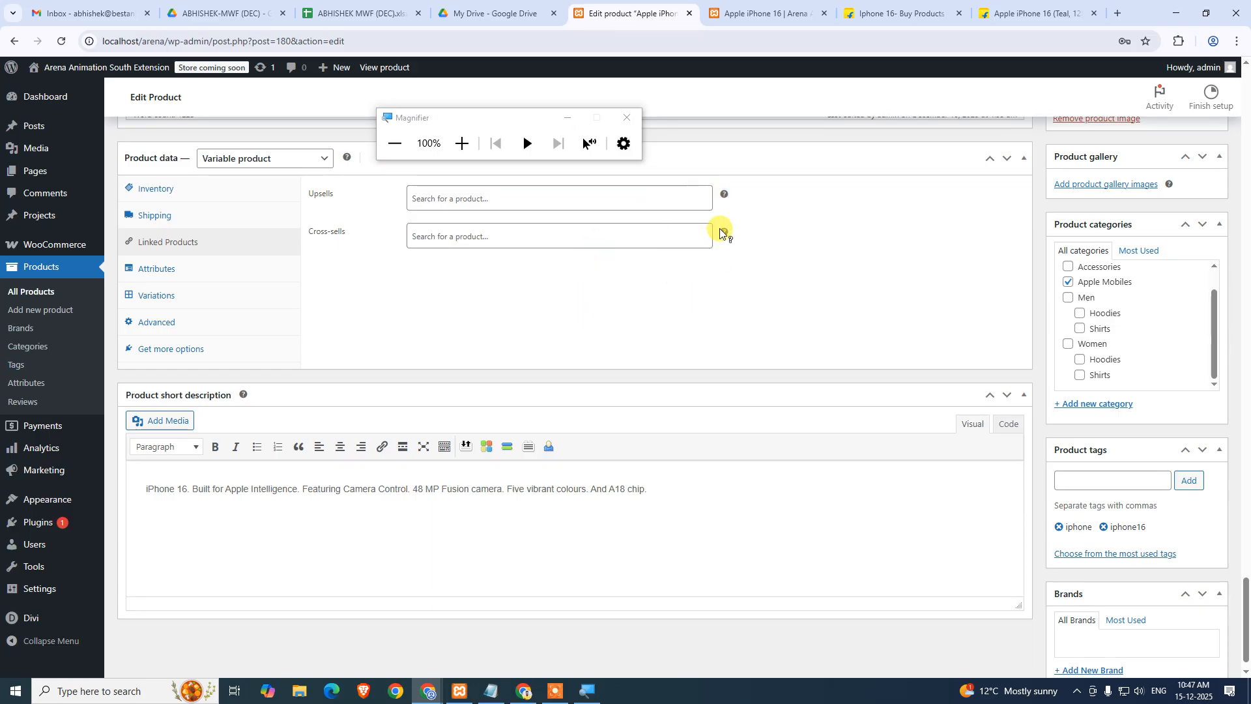
pyautogui.moveTo(723, 232)
pyautogui.press('super+plus')
pyautogui.press('super+plus')
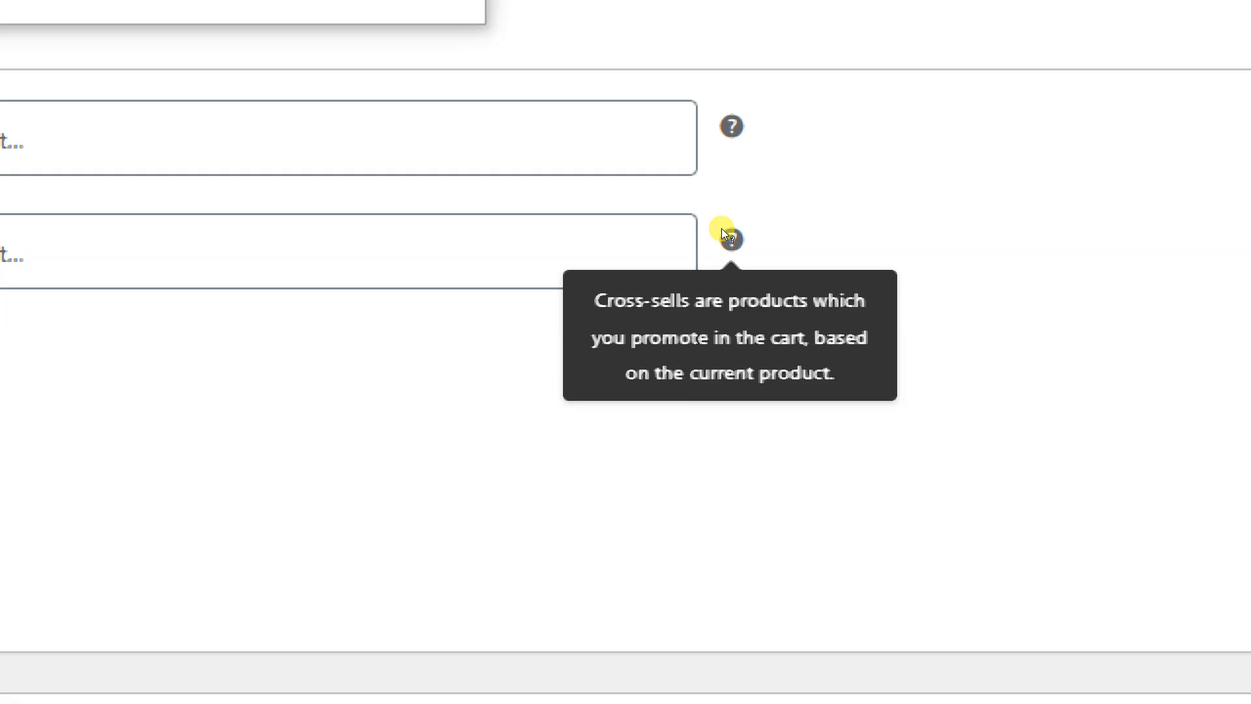
pyautogui.press('super+minus')
pyautogui.press('super+minus')
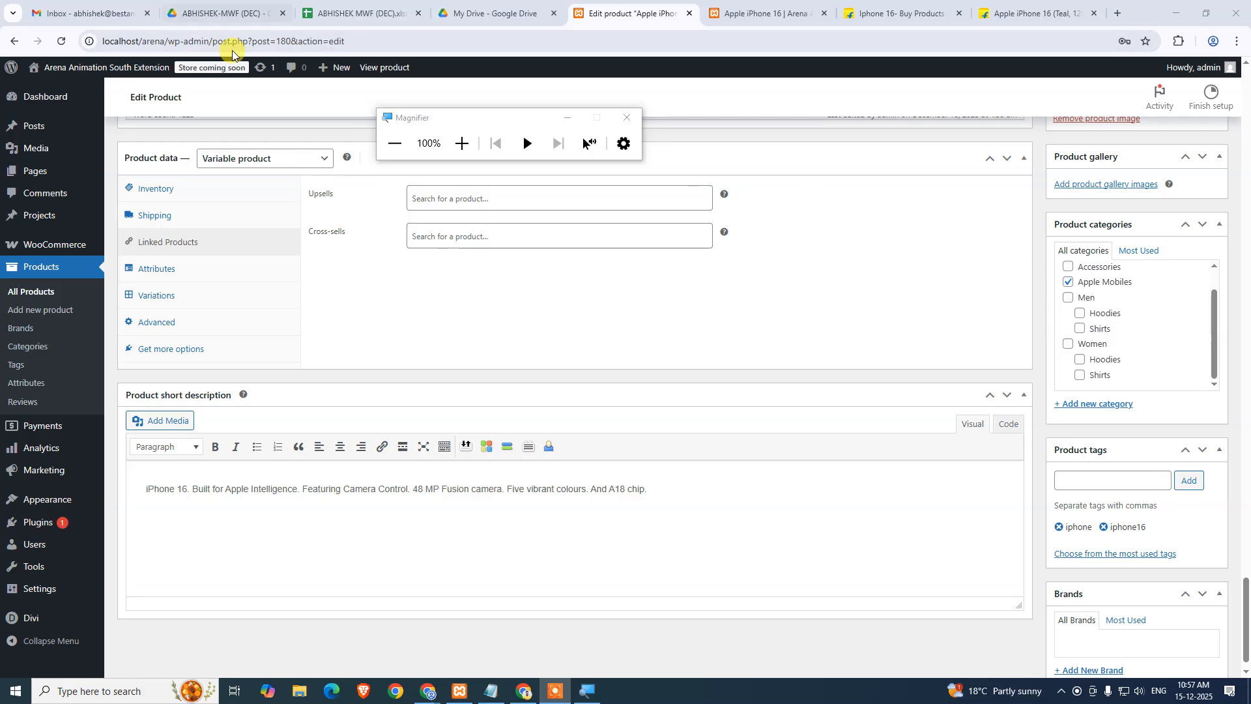
pyautogui.moveTo(424, 118); pyautogui.dragTo(1108, 254)
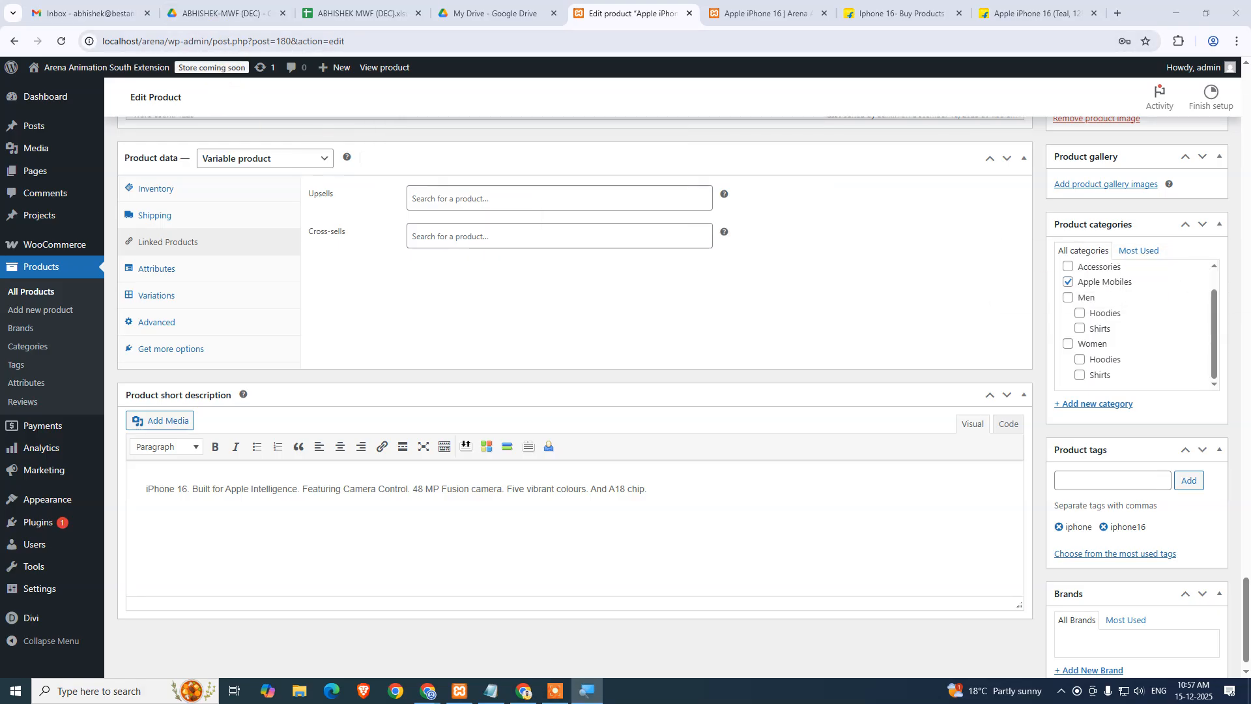
# Check the store's shop page for a product to recommend and add Brand Buttons (#84) as an upsell of the Apple iPhone 16.
pyautogui.click(469, 204)
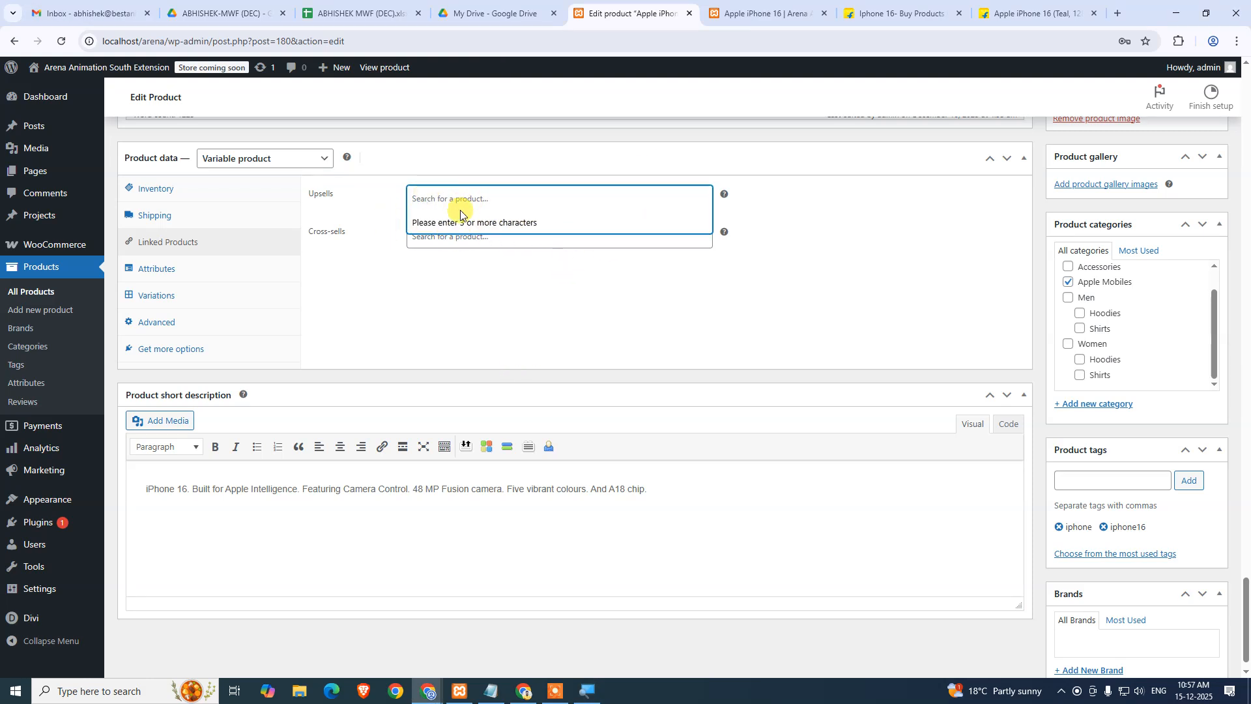
pyautogui.click(774, 5)
pyautogui.click(827, 110)
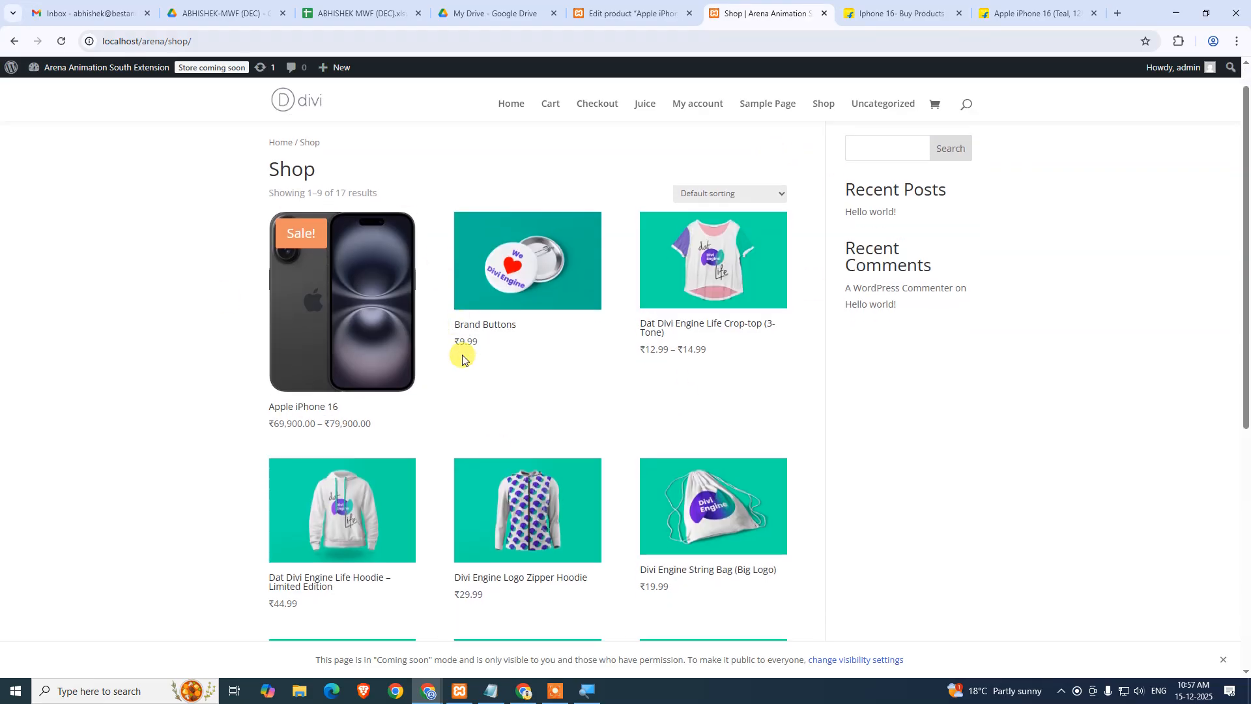
pyautogui.scroll(-3, 463, 358)
pyautogui.scroll(1, 419, 249)
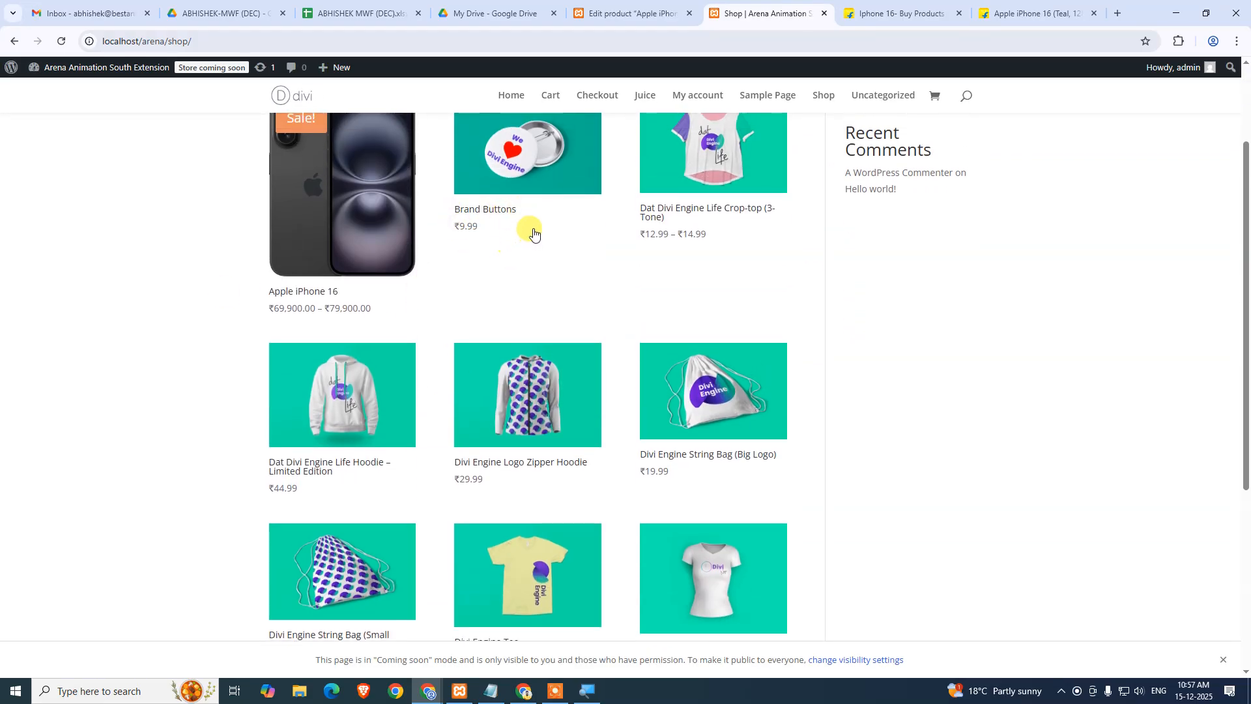
pyautogui.click(621, 8)
pyautogui.write('brand')
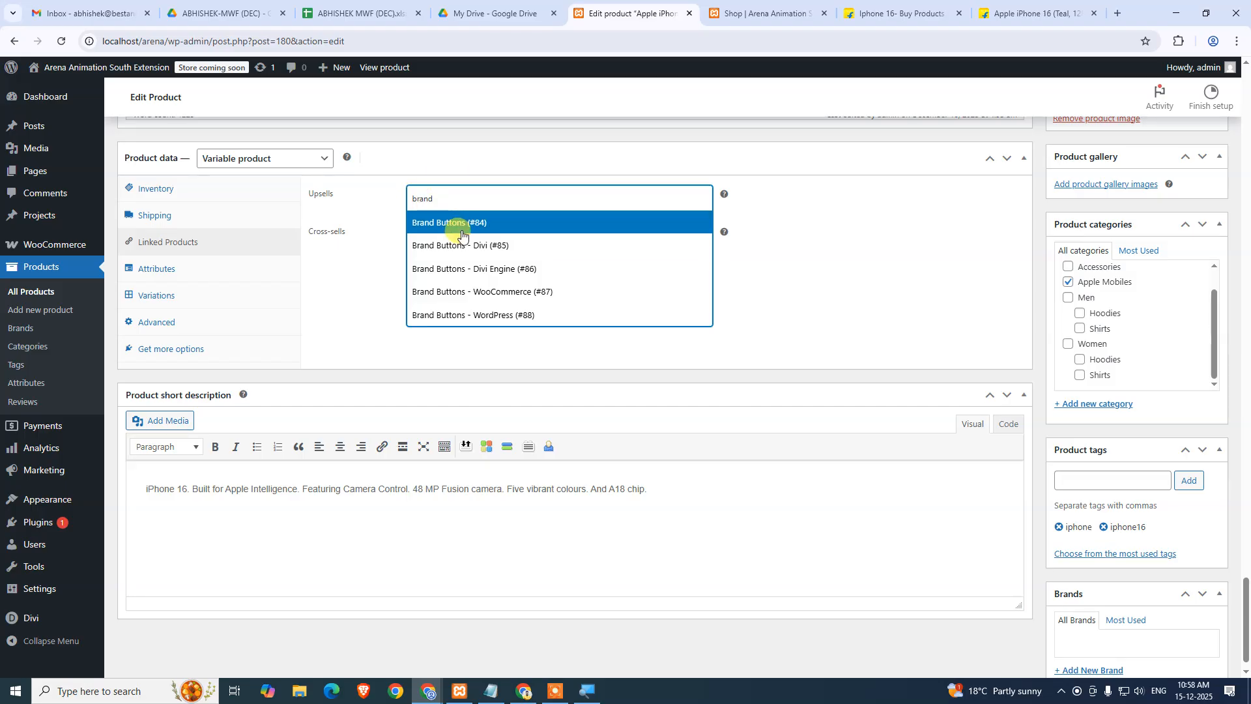
pyautogui.click(456, 225)
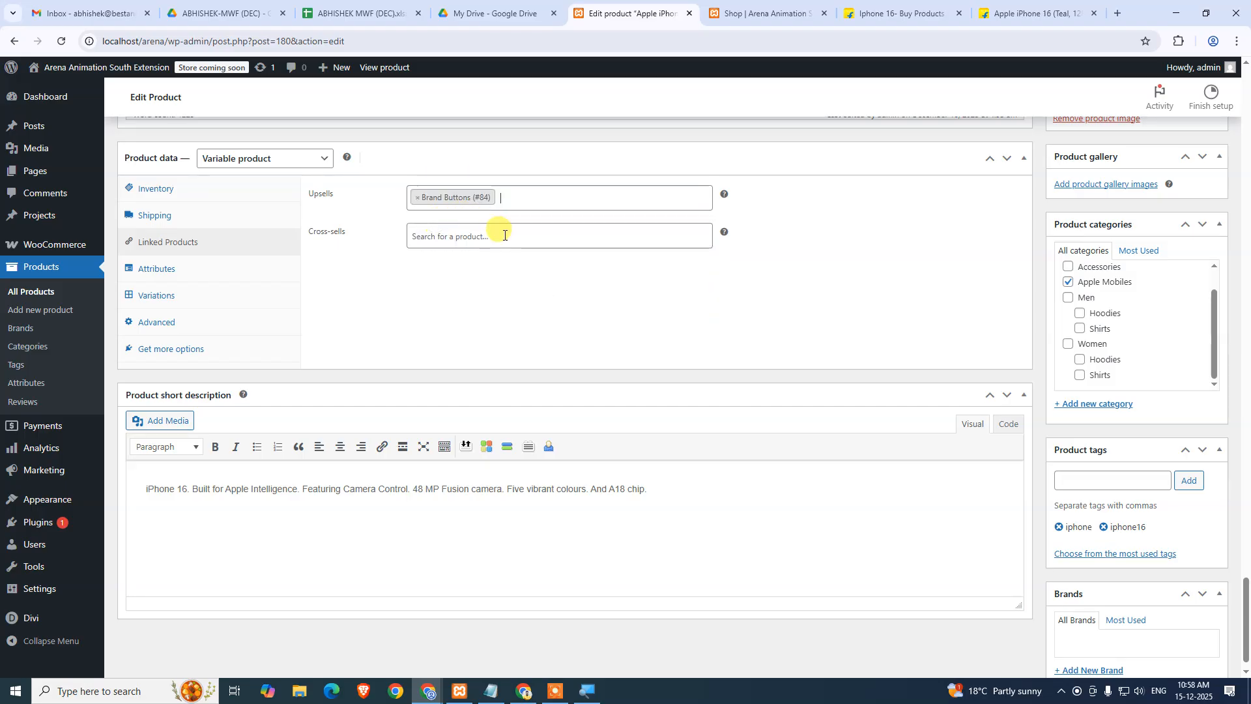
# Copy the text "Divi Engine Logo" from the zipper hoodie's name on the shop page and return to the iPhone 16 editor.
pyautogui.click(1025, 3)
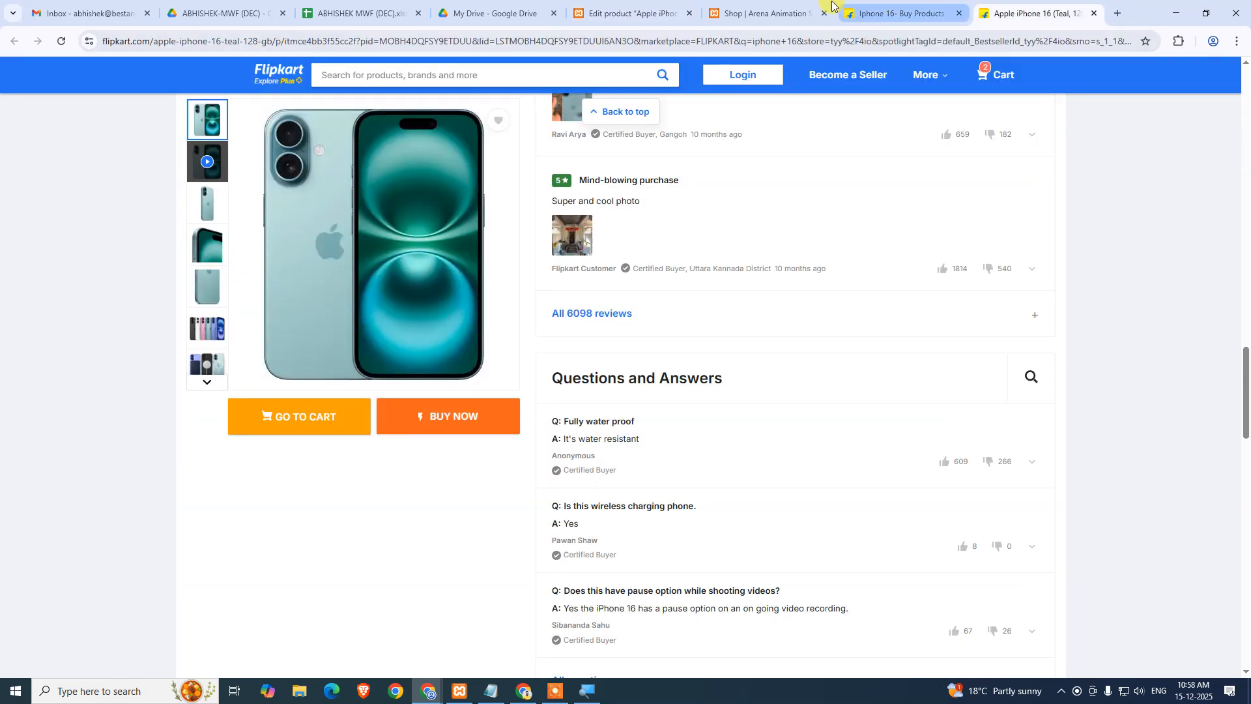
pyautogui.click(793, 6)
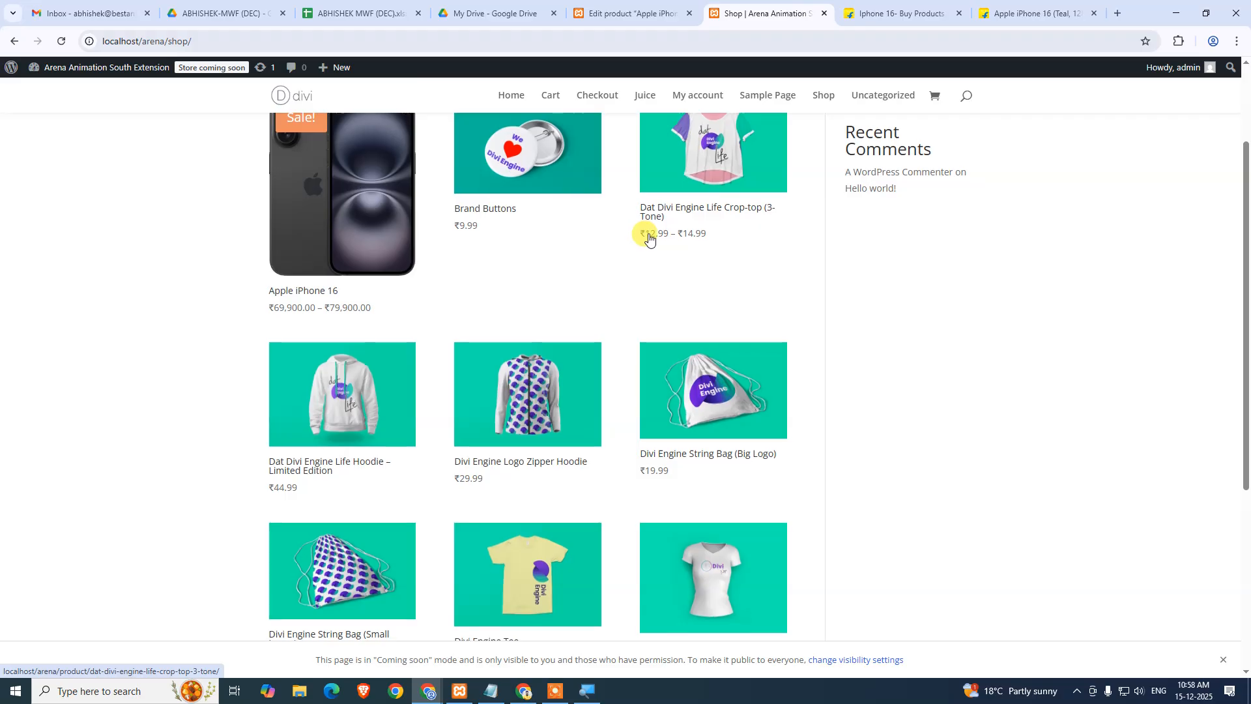
pyautogui.scroll(-1, 586, 280)
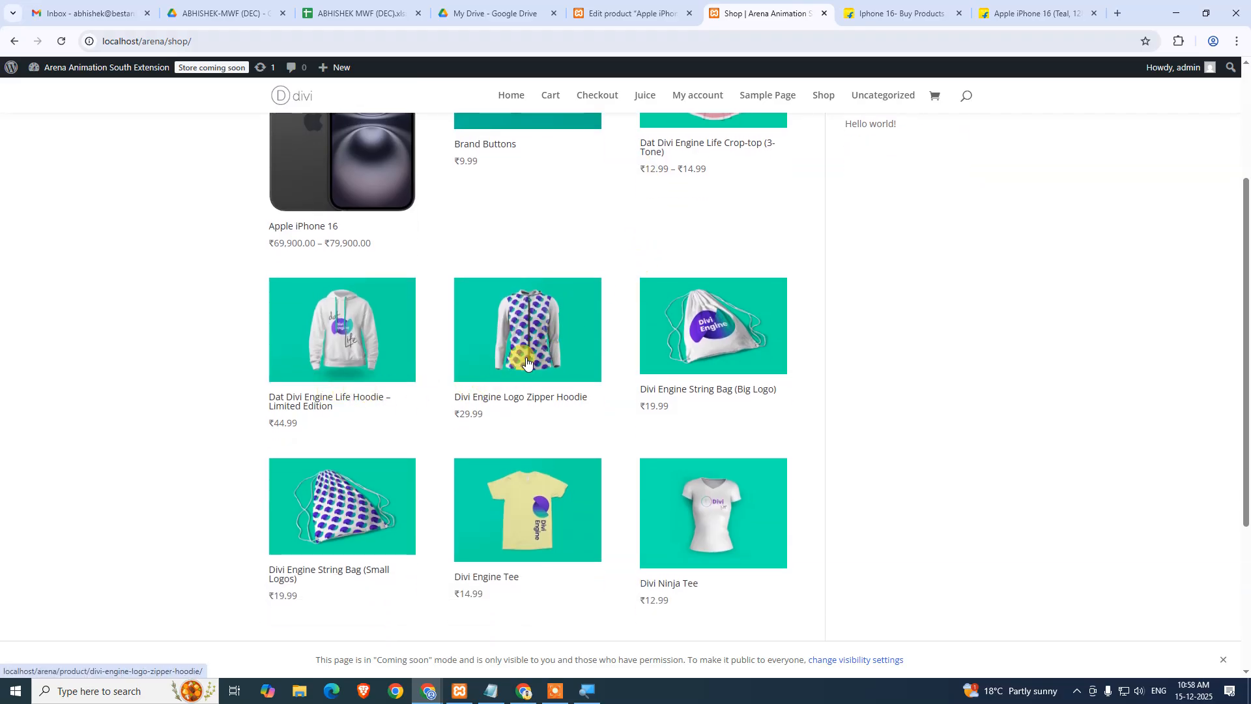
pyautogui.moveTo(452, 402); pyautogui.dragTo(521, 399)
pyautogui.hotkey('ctrl', 'c')
pyautogui.click(628, 13)
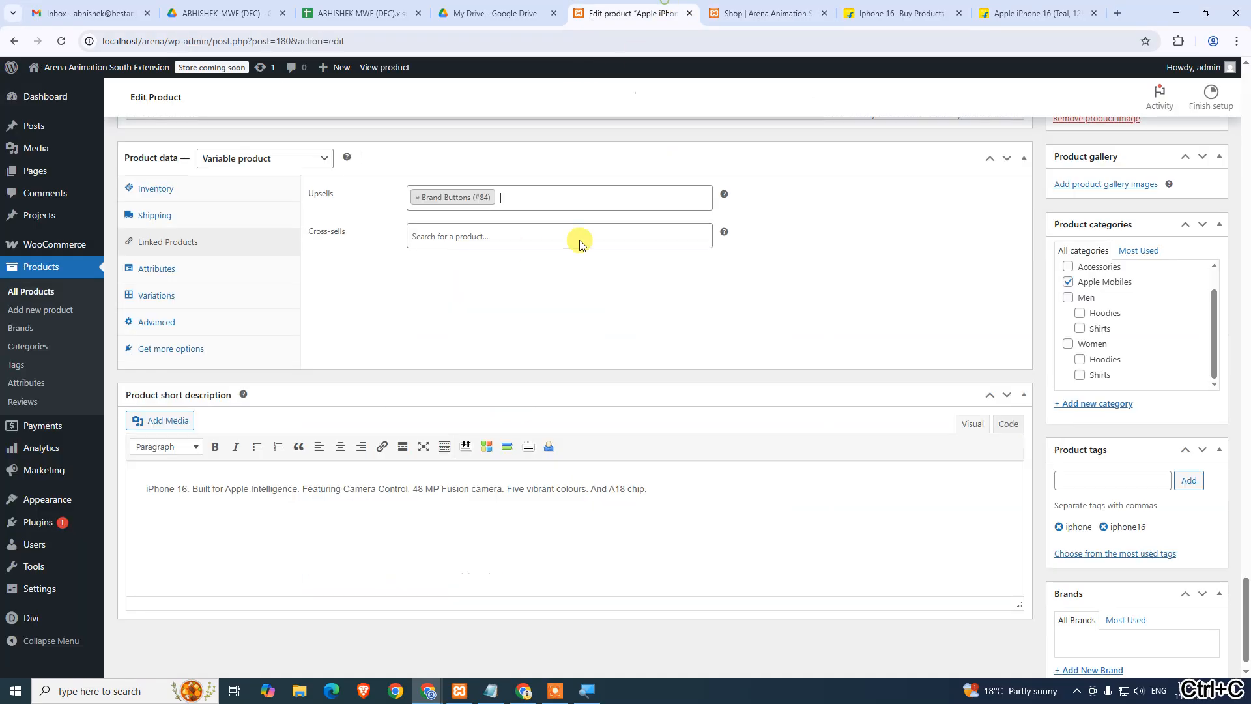
# Add Divi Engine Logo Zipper Hoodie (#139) as a cross-sell of the Apple iPhone 16, using the copied text as the search term.
pyautogui.click(440, 237)
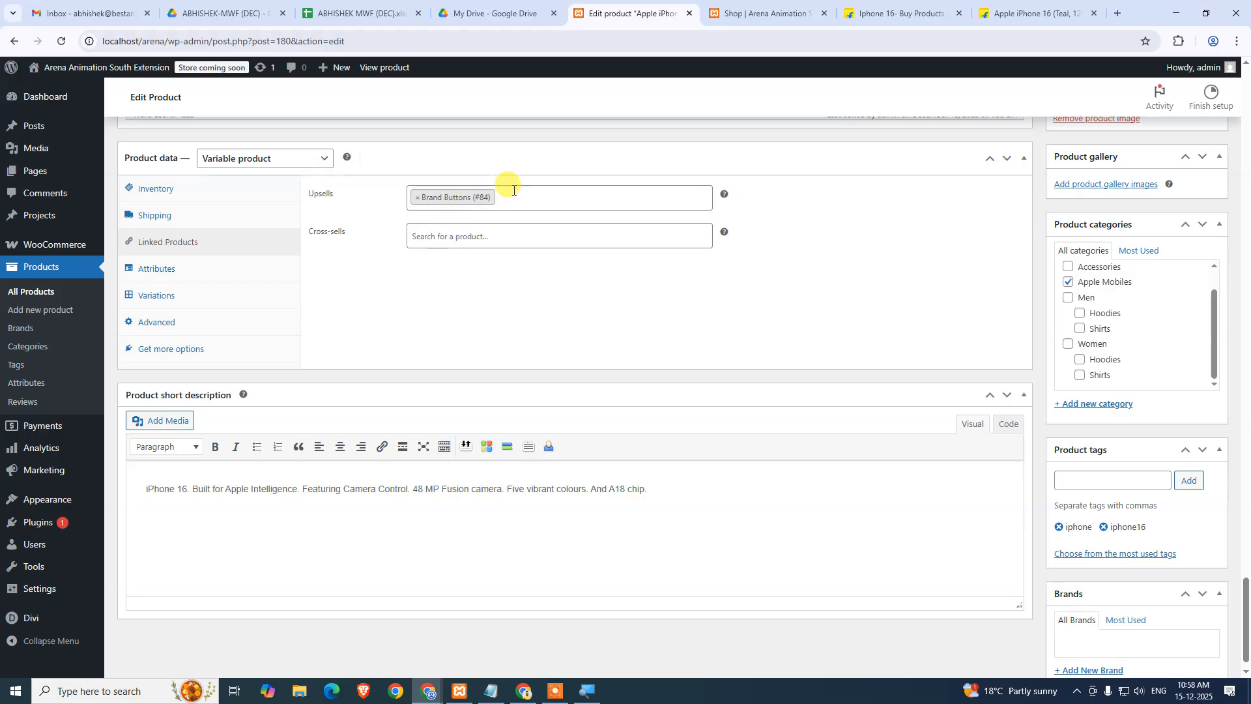
pyautogui.click(486, 235)
pyautogui.hotkey('ctrl', 'v')
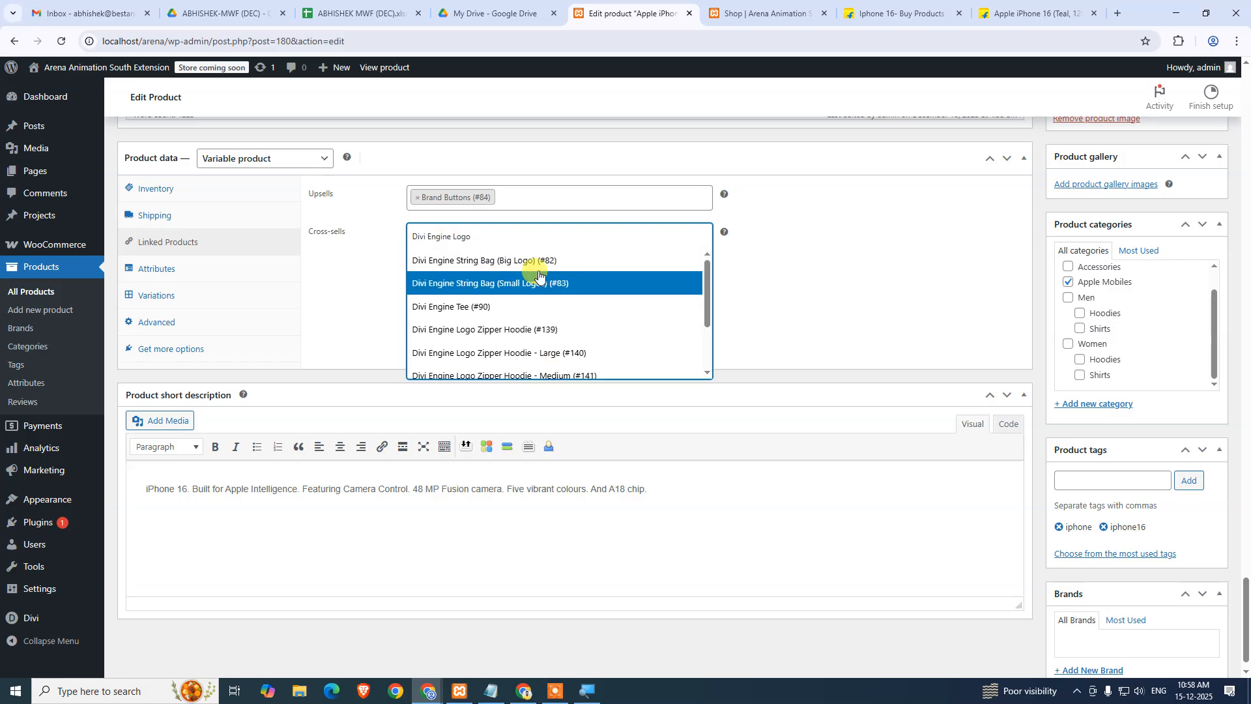
pyautogui.click(460, 343)
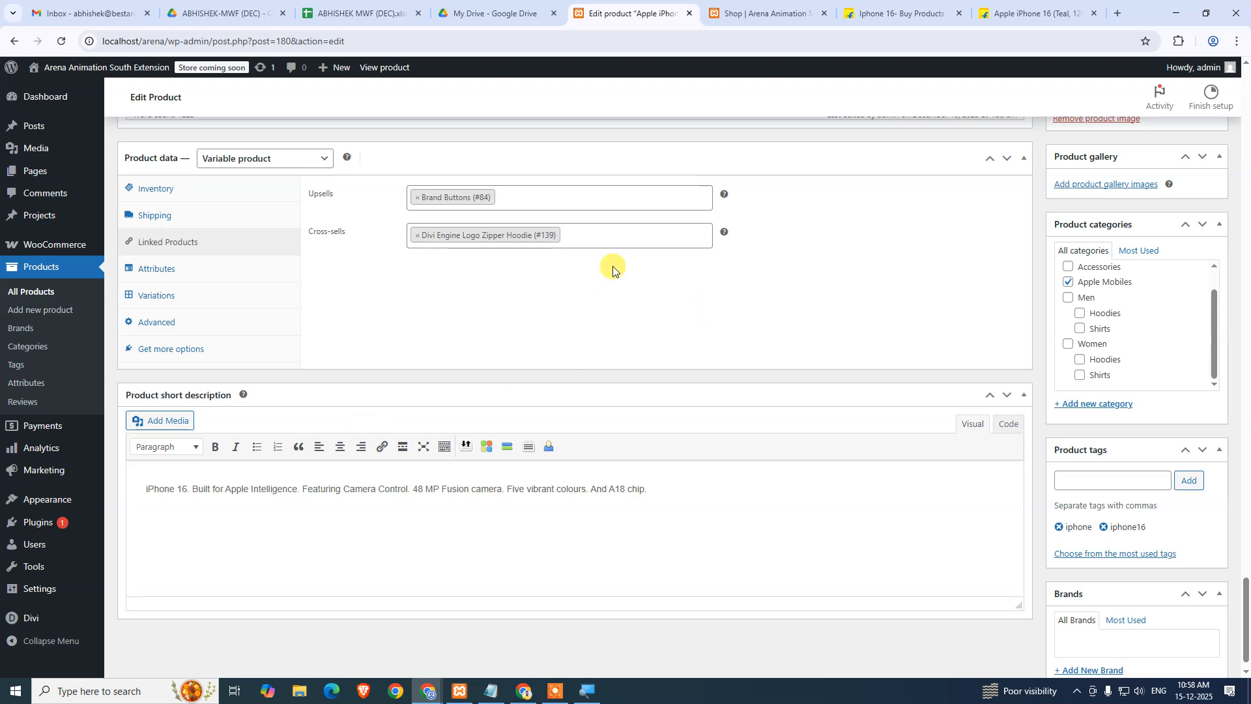
pyautogui.click(612, 231)
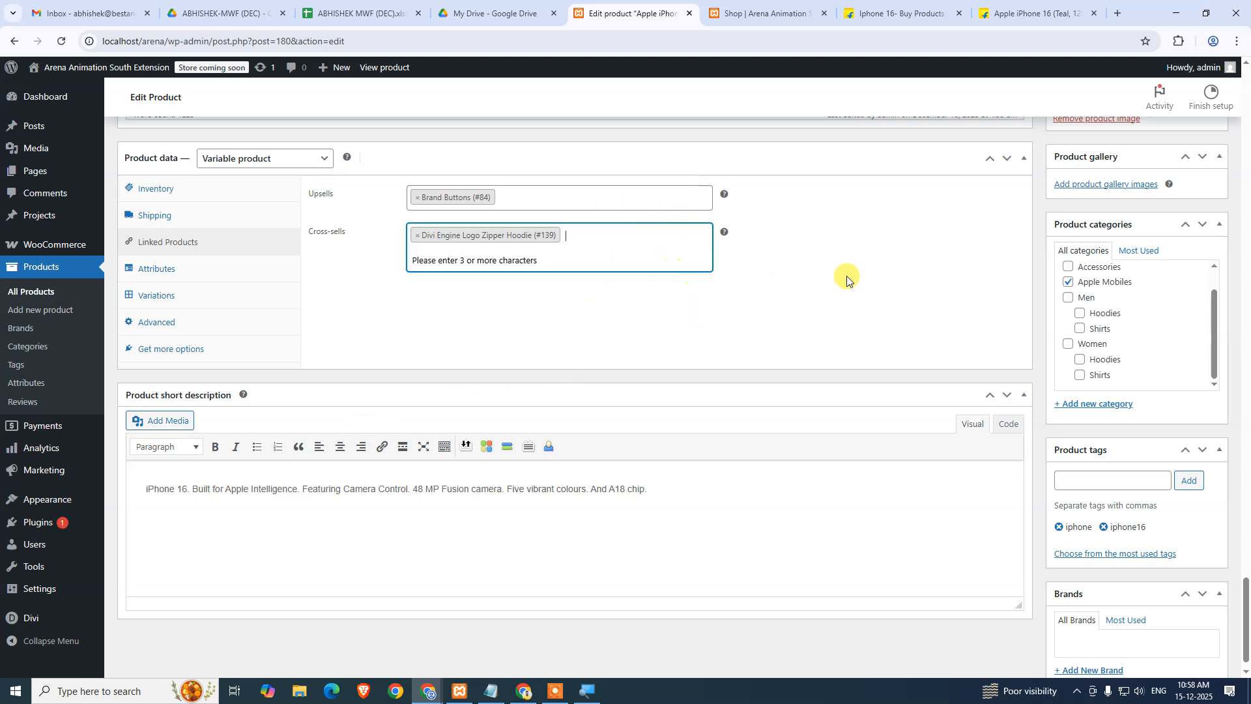
pyautogui.click(928, 292)
# Update the Apple iPhone 16 product to save its linked products.
pyautogui.scroll(4, 1027, 326)
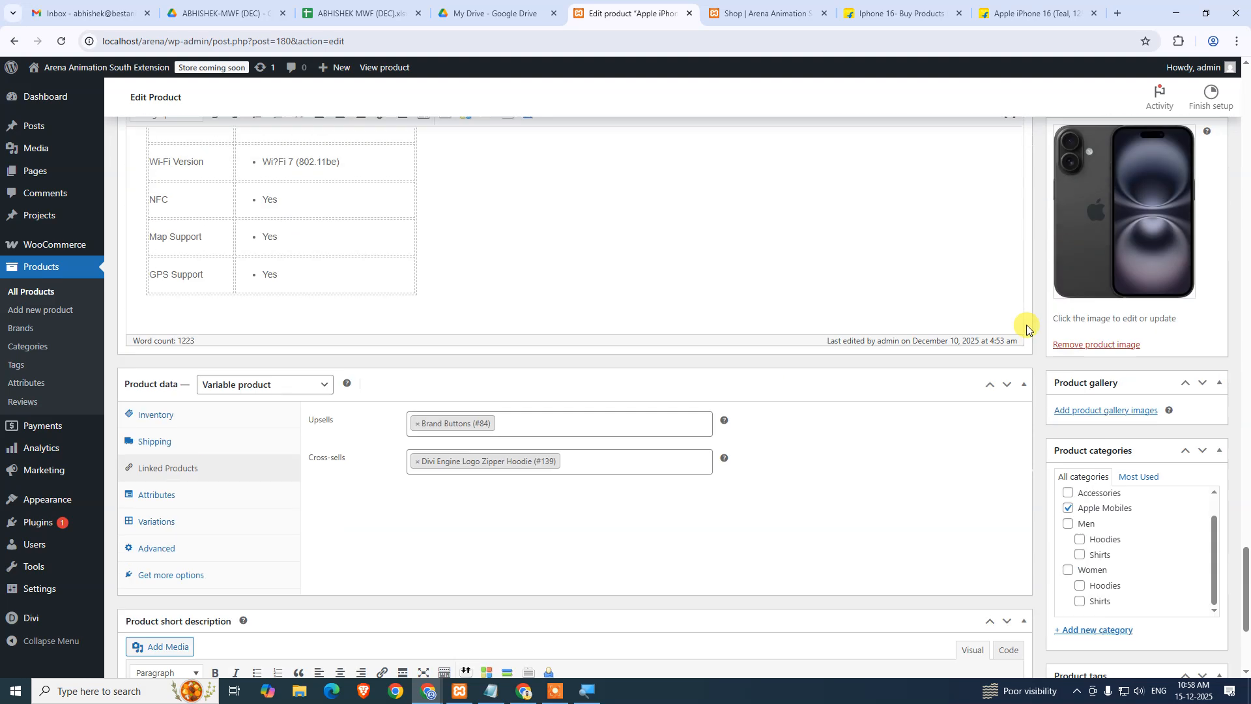
pyautogui.scroll(-5, 1044, 358)
pyautogui.scroll(8, 1206, 459)
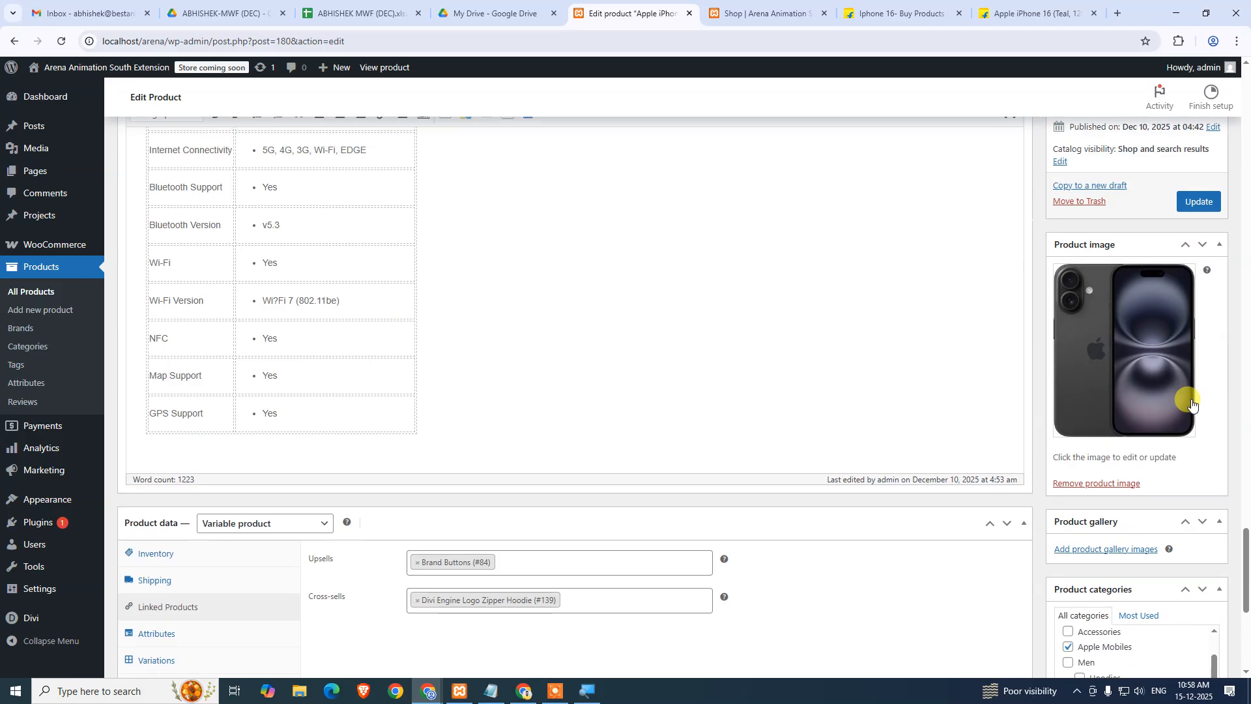
pyautogui.click(1206, 338)
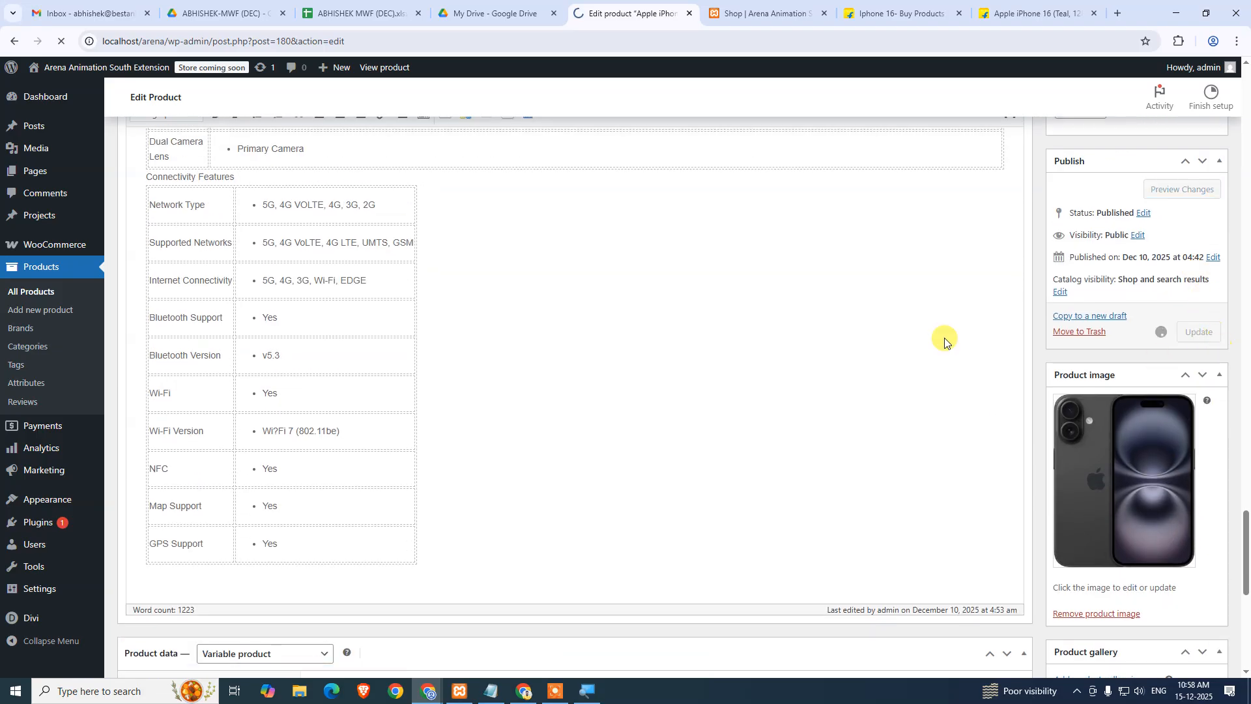
pyautogui.scroll(-5, 785, 311)
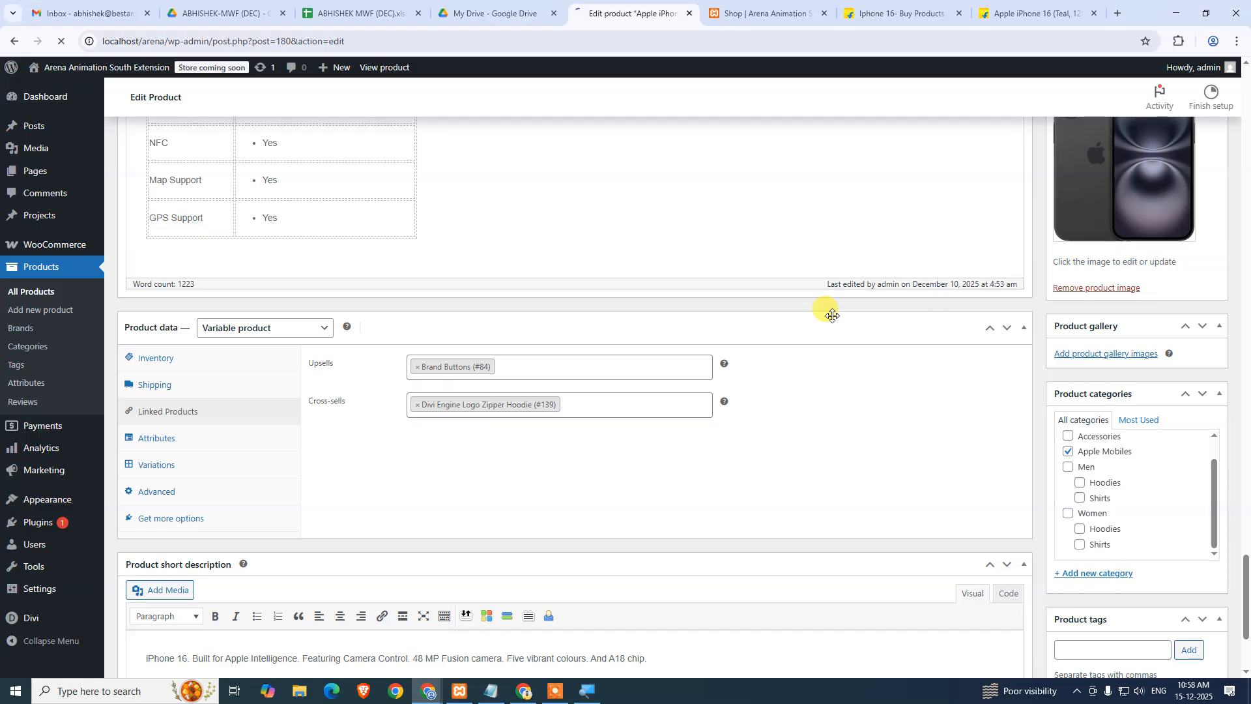
# Reload the store's shop page, open the Apple iPhone 16 product page and check its upsell section below the description.
pyautogui.click(775, 11)
pyautogui.scroll(3, 912, 222)
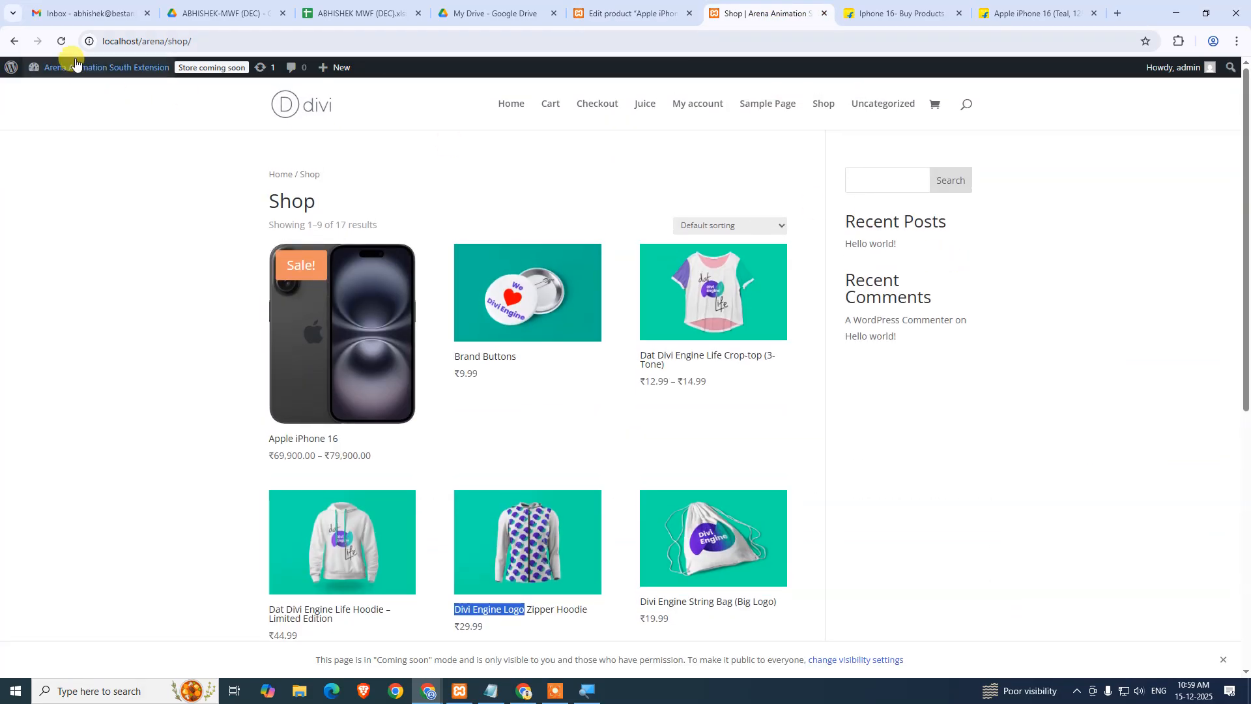
pyautogui.click(59, 43)
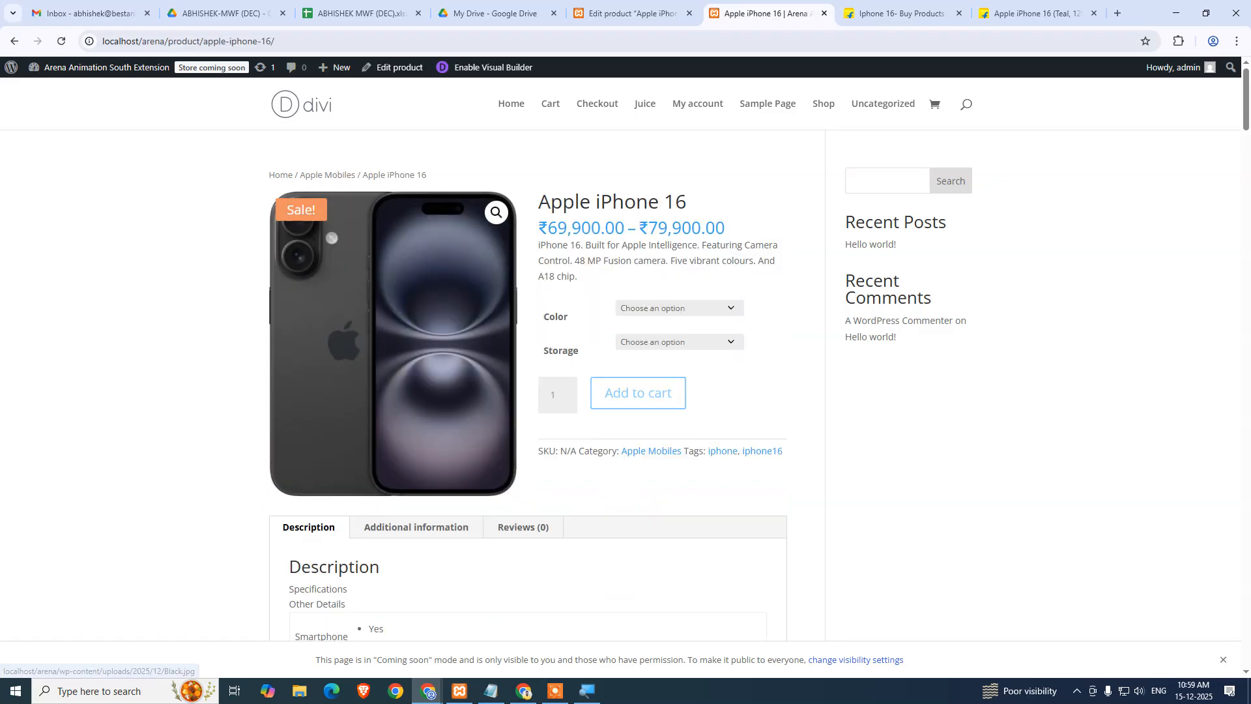
pyautogui.scroll(-10, 1083, 525)
pyautogui.scroll(-10, 998, 489)
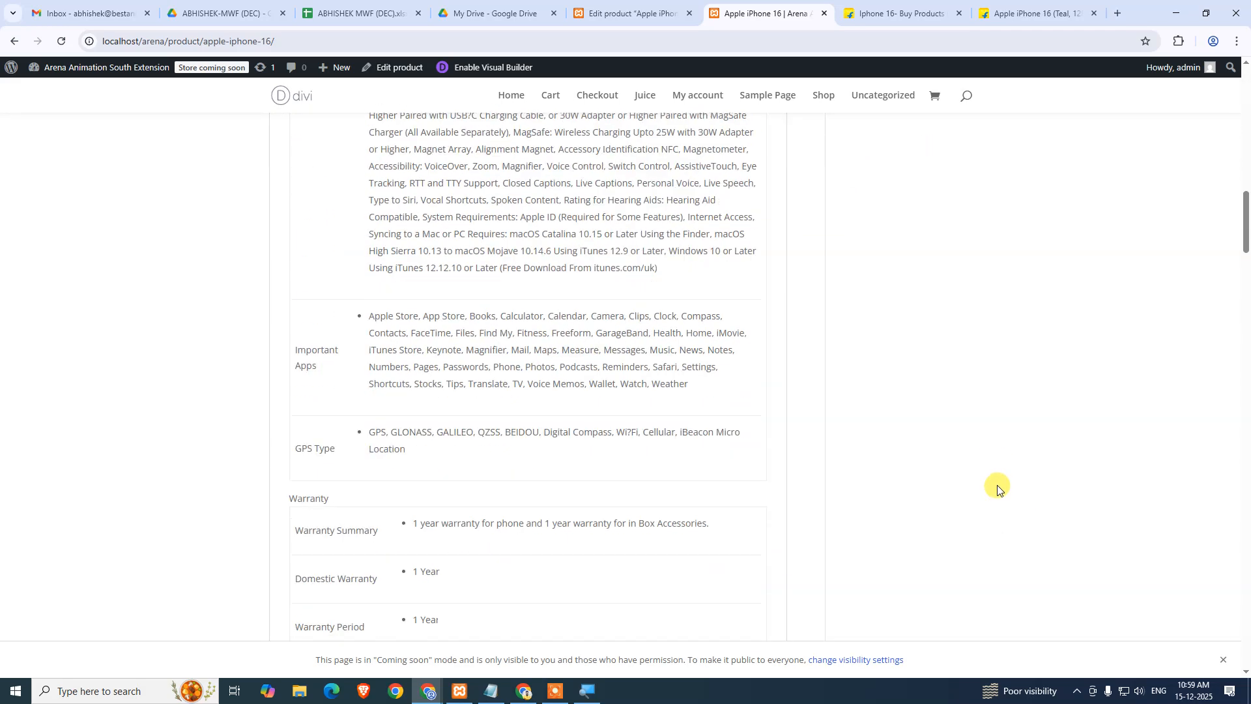
pyautogui.scroll(-15, 999, 486)
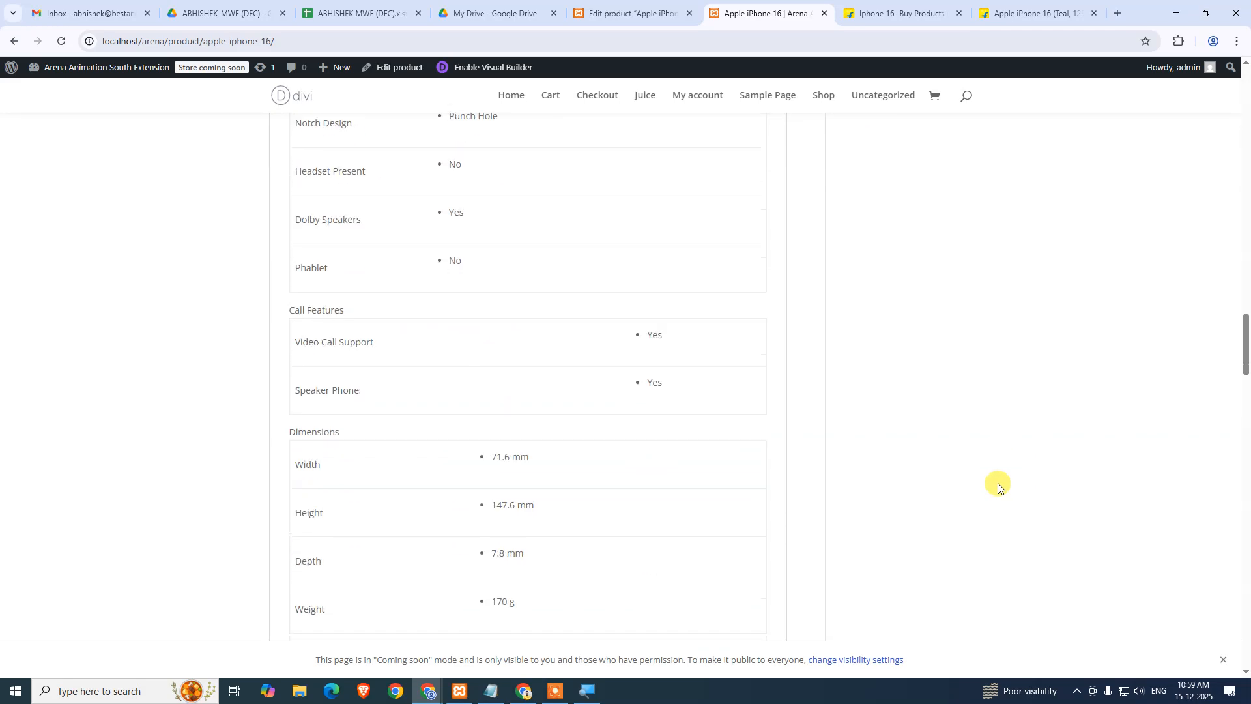
pyautogui.scroll(-15, 1004, 487)
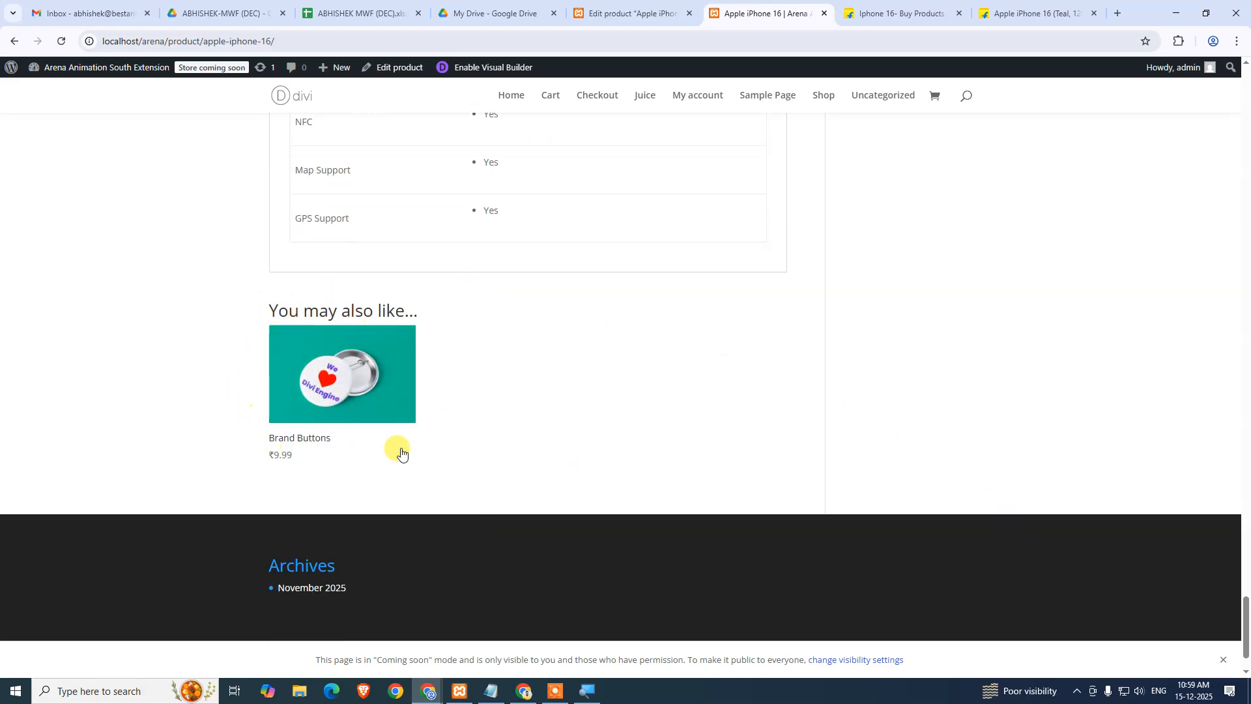
pyautogui.scroll(7, 529, 337)
pyautogui.scroll(15, 530, 337)
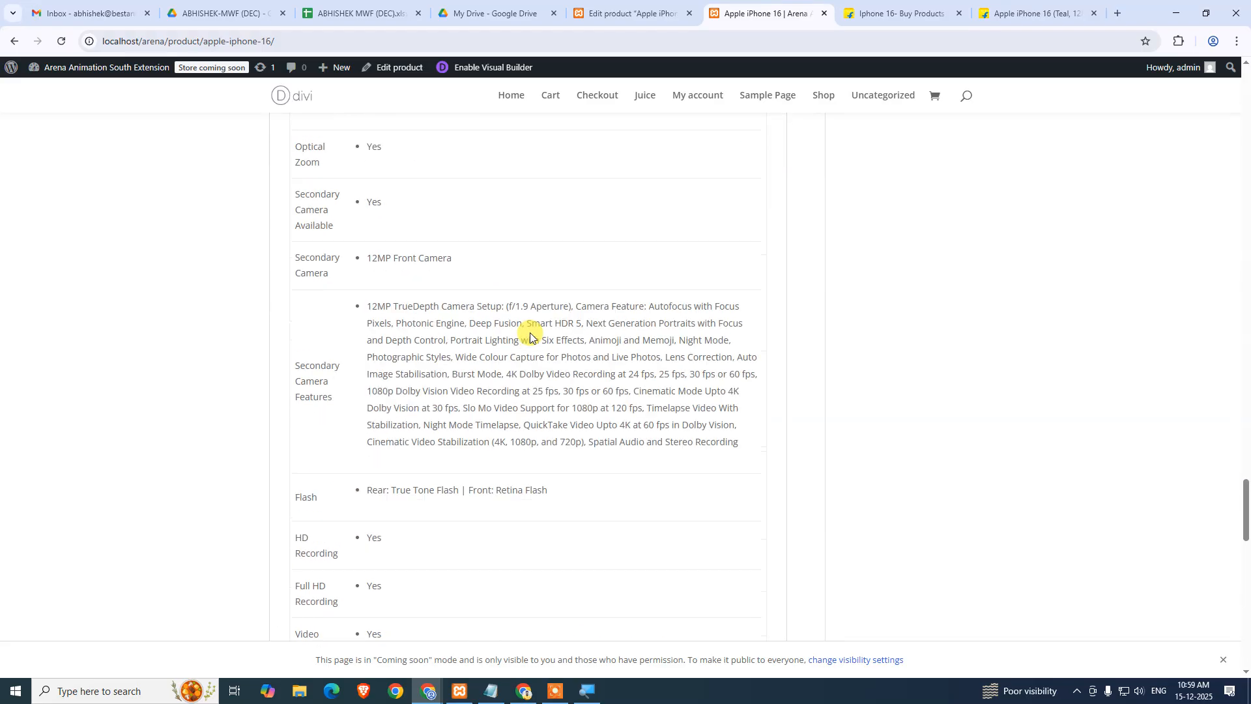
pyautogui.scroll(20, 564, 298)
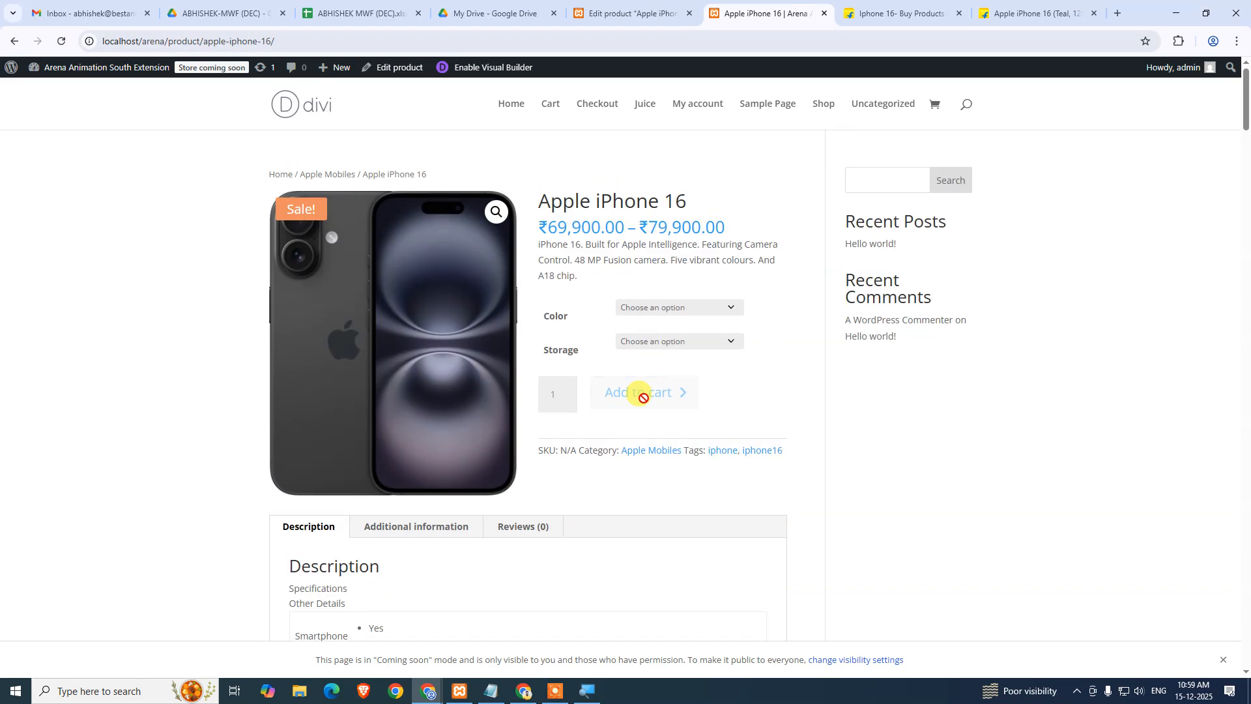
# Choose the color Black and 128 GB storage for the Apple iPhone 16 and add it to the cart.
pyautogui.click(711, 310)
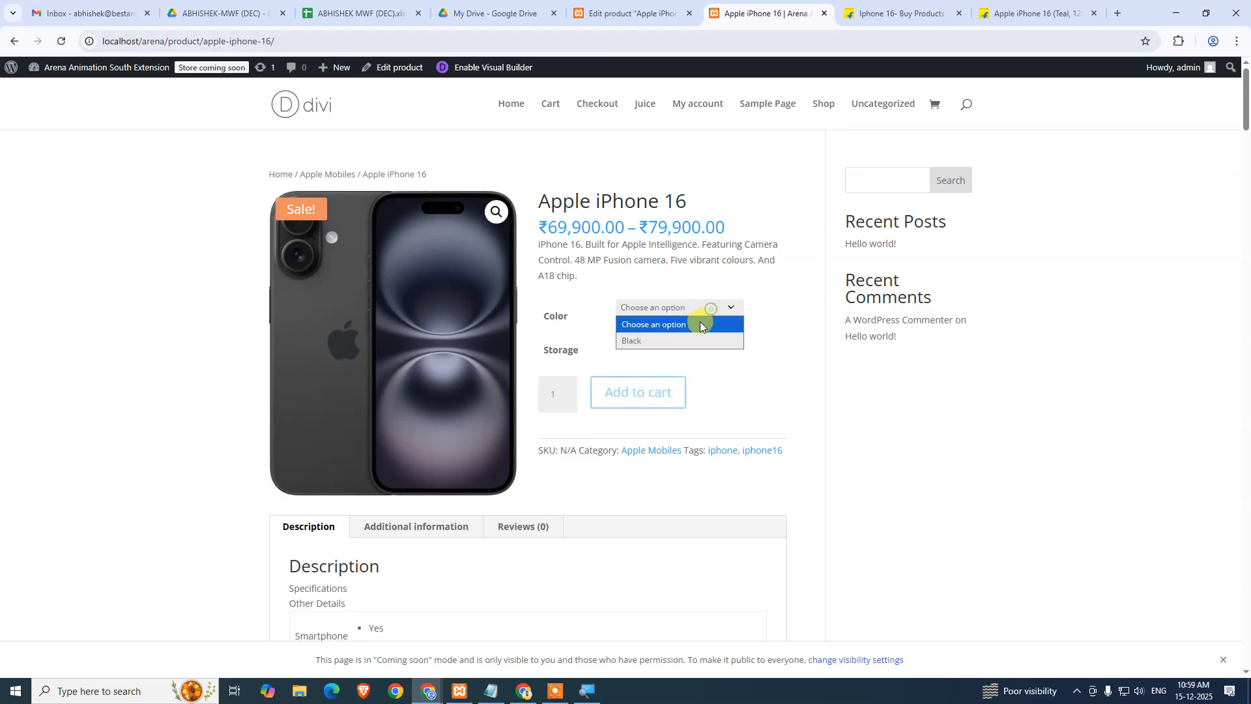
pyautogui.click(689, 341)
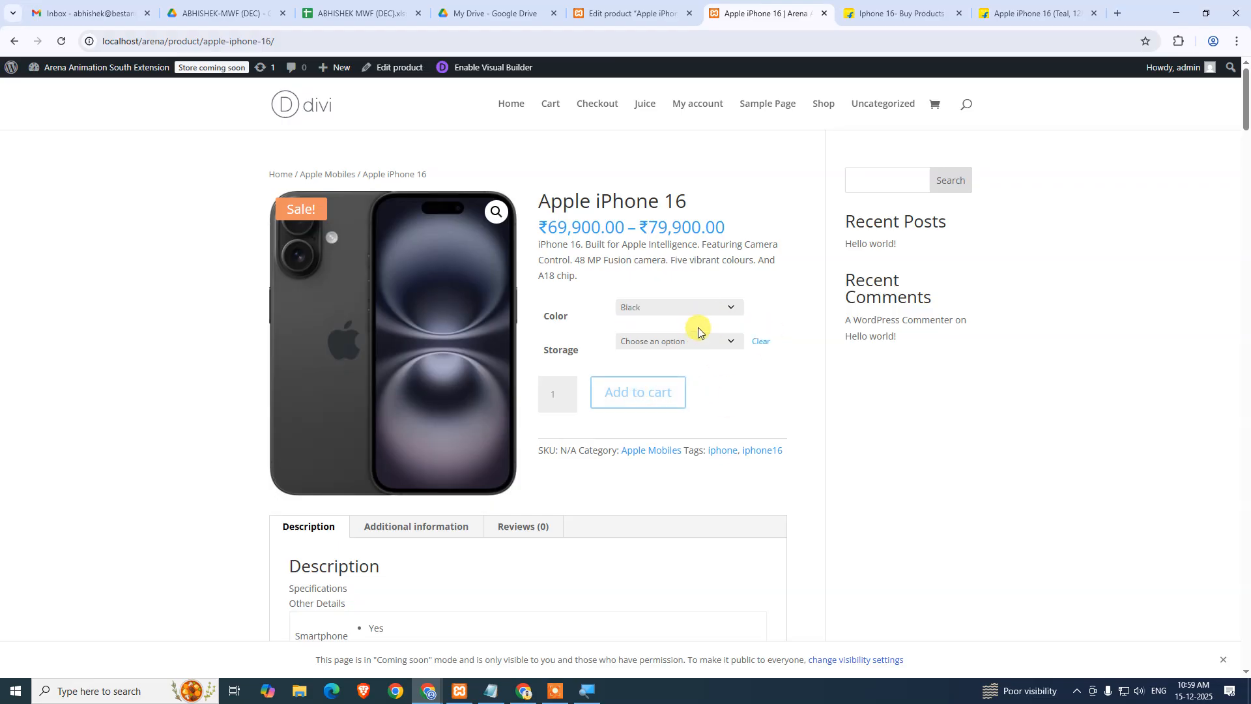
pyautogui.click(693, 341)
pyautogui.click(688, 370)
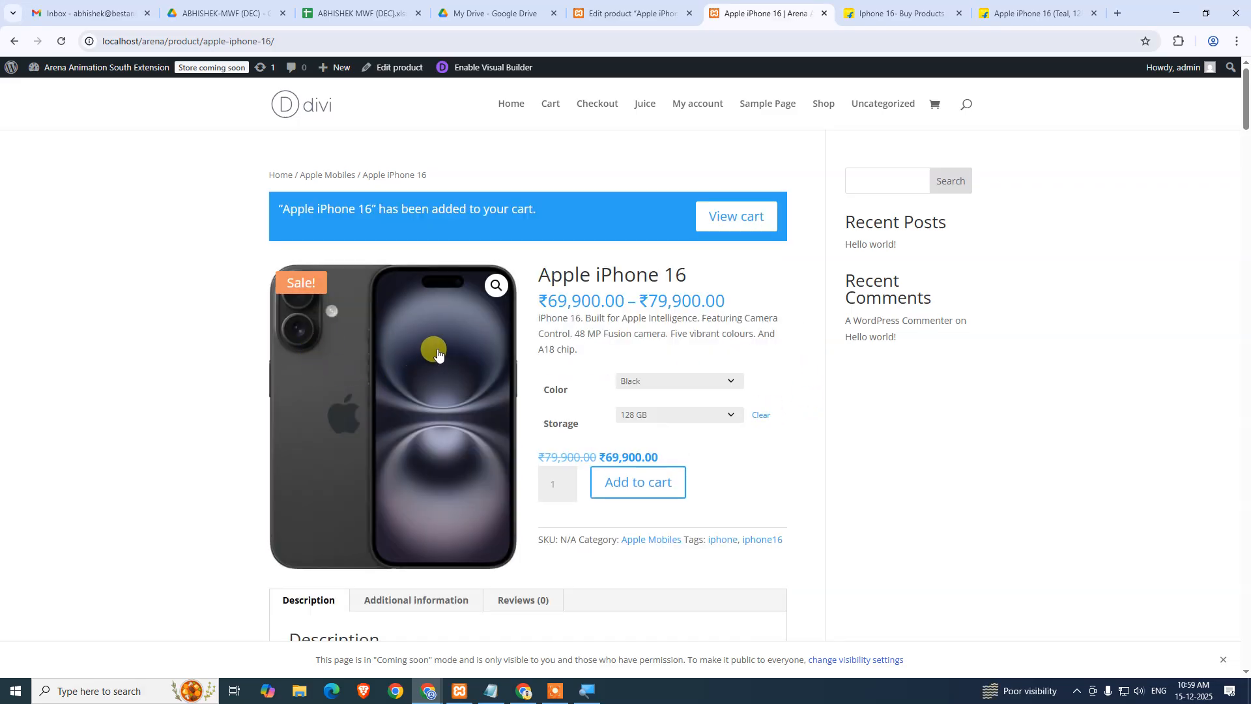
# Open the cart and check the cross-sell section "You may be interested in..." below its items.
pyautogui.scroll(-5, 489, 327)
pyautogui.scroll(4, 513, 281)
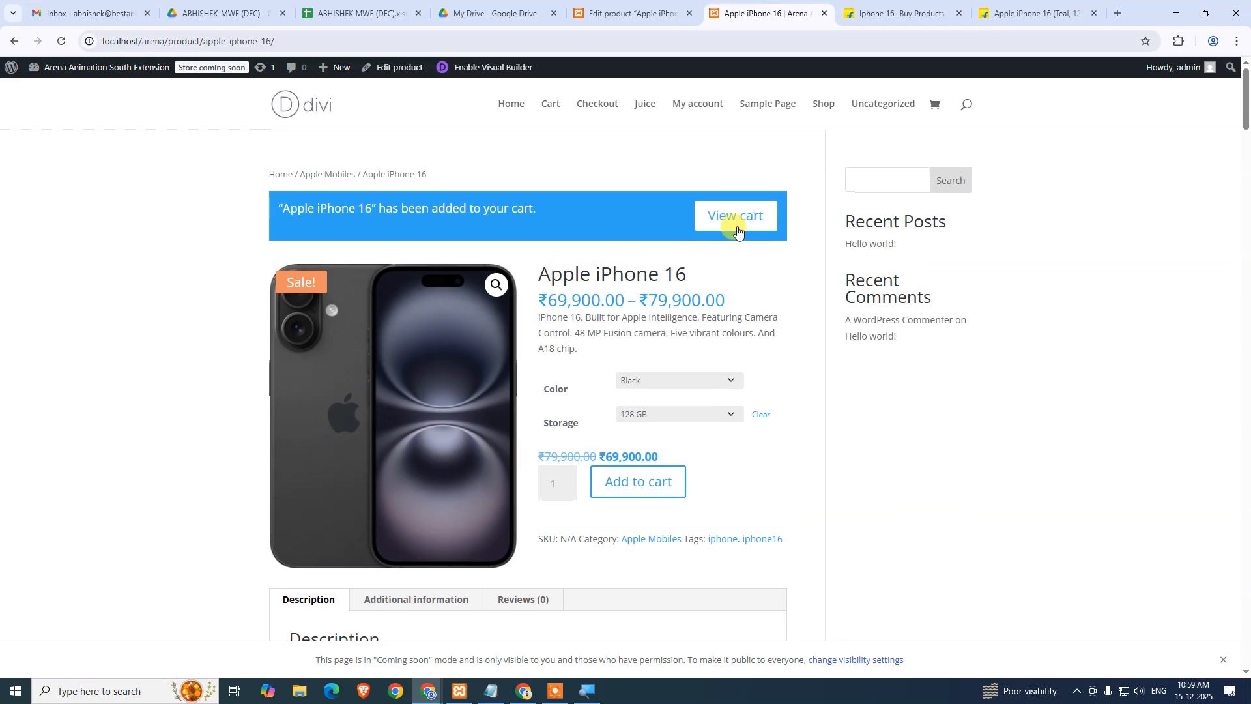
pyautogui.click(742, 218)
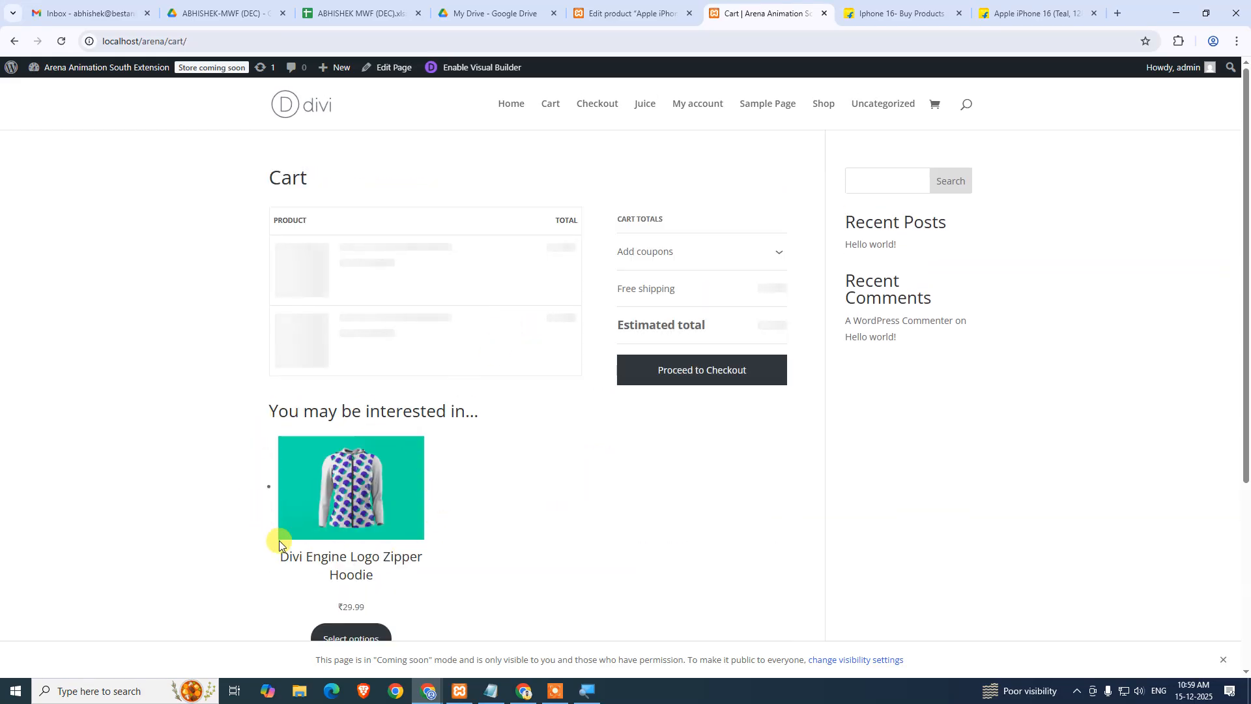
pyautogui.scroll(-4, 364, 495)
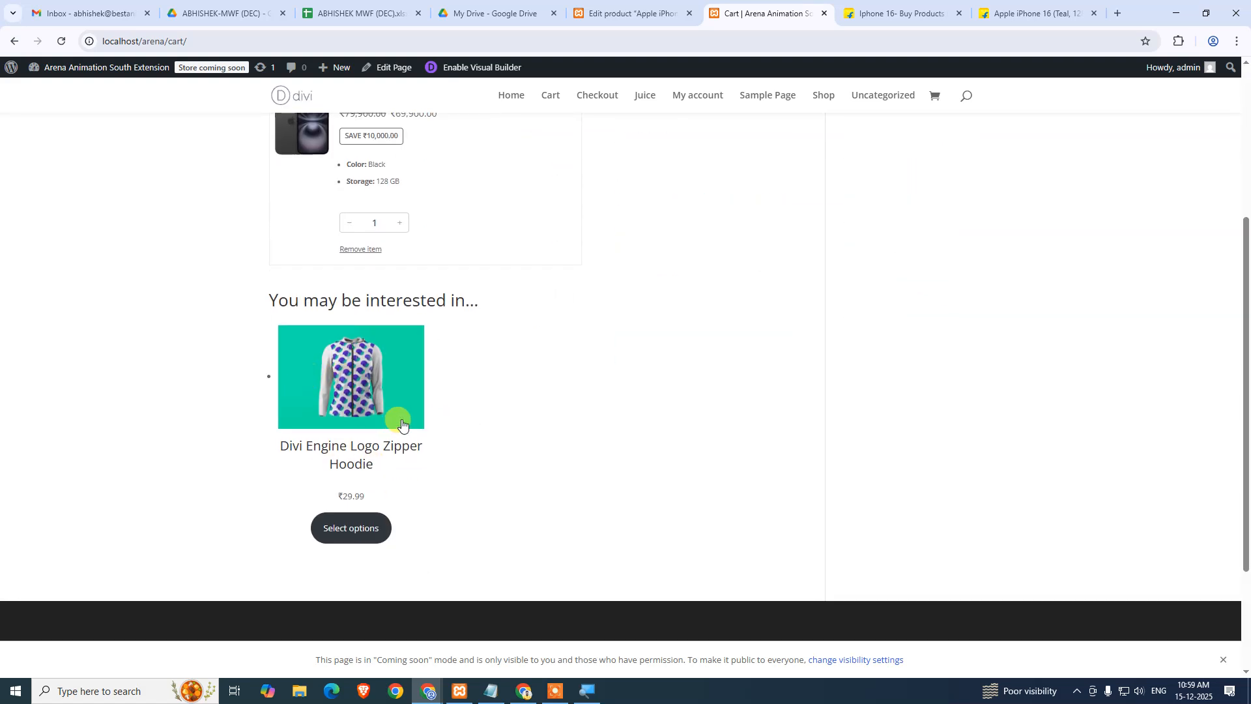
pyautogui.scroll(4, 391, 358)
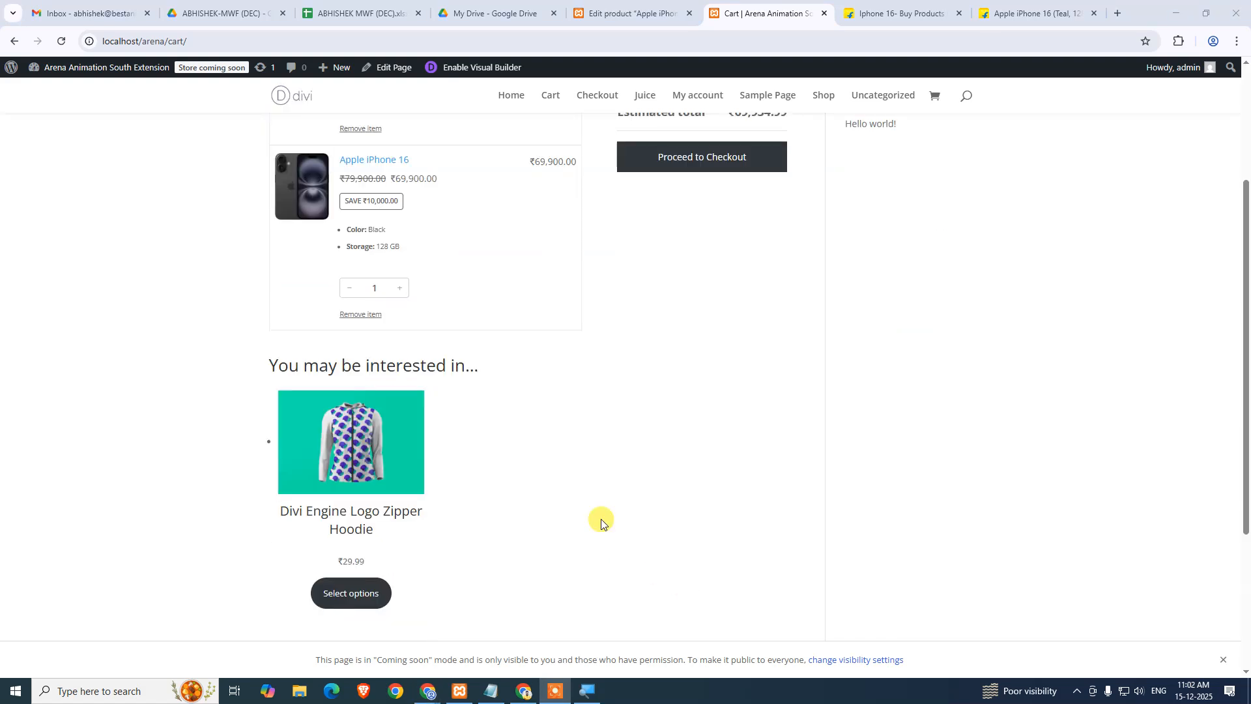
# Review the cart's contents and expand the coupon entry in the cart totals.
pyautogui.scroll(3, 600, 519)
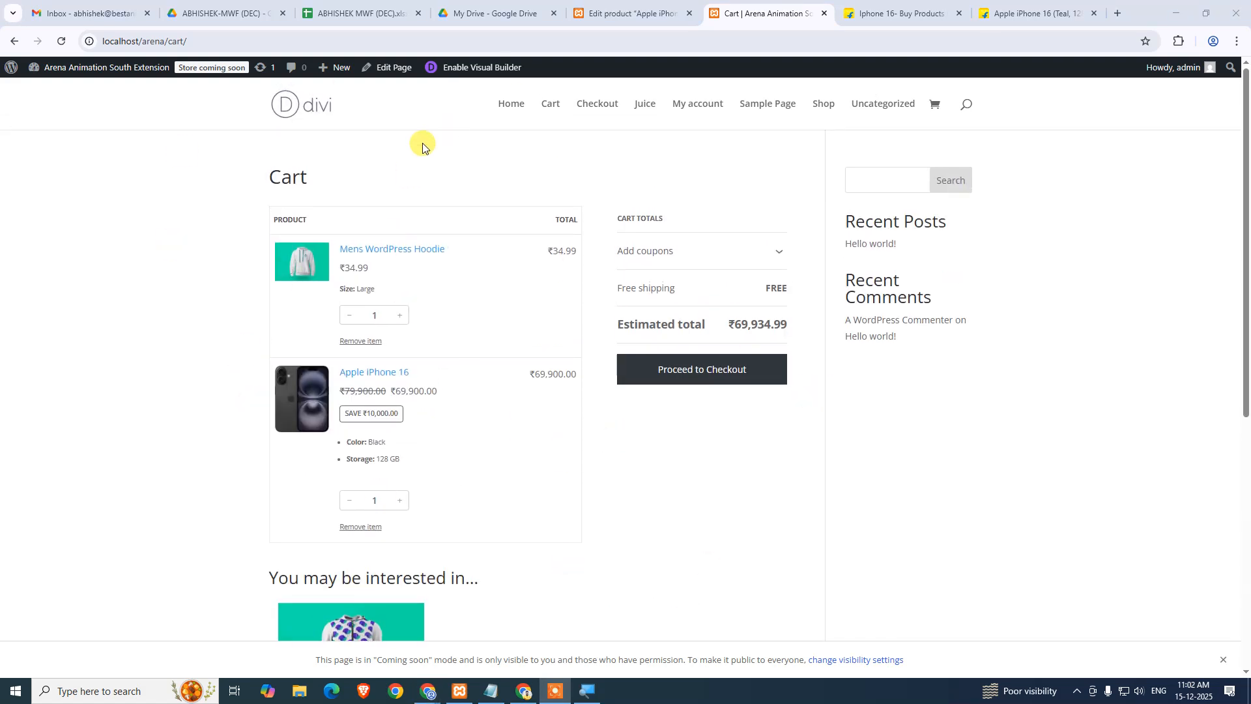
pyautogui.scroll(-4, 219, 326)
pyautogui.scroll(4, 441, 330)
pyautogui.click(668, 258)
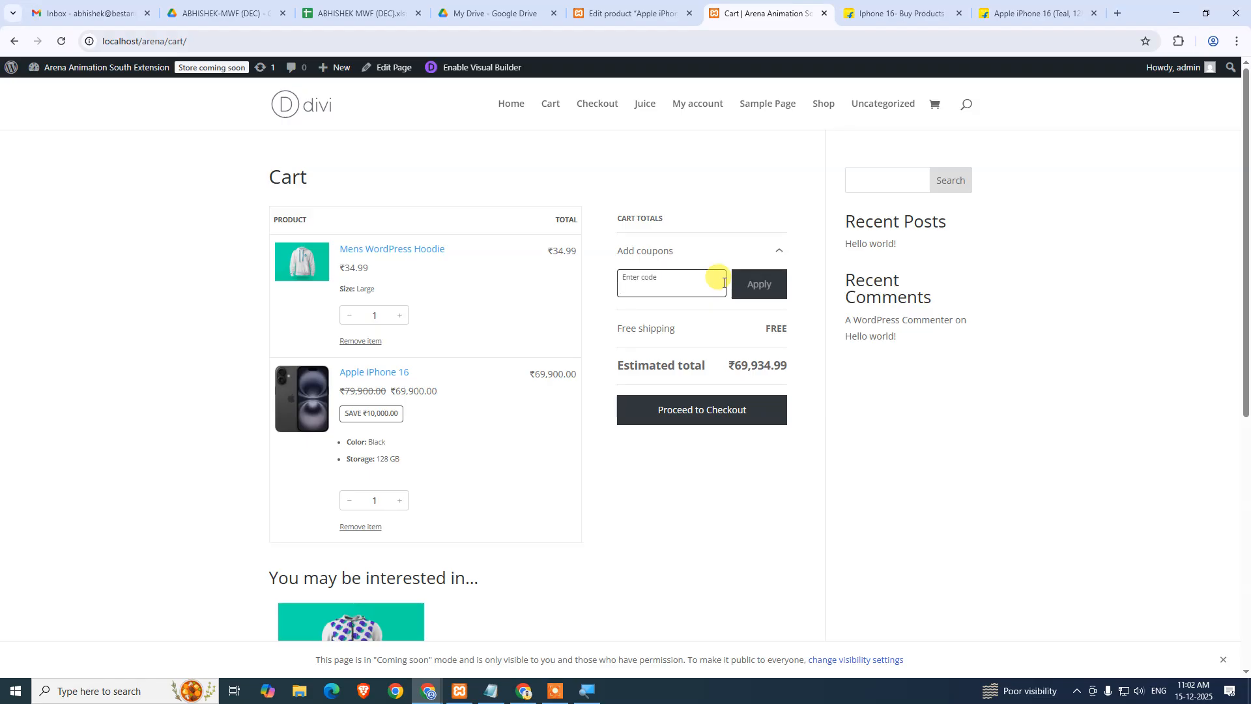
# Switch to the WordPress admin, open the store's coupon list and start adding a new coupon.
pyautogui.click(626, 13)
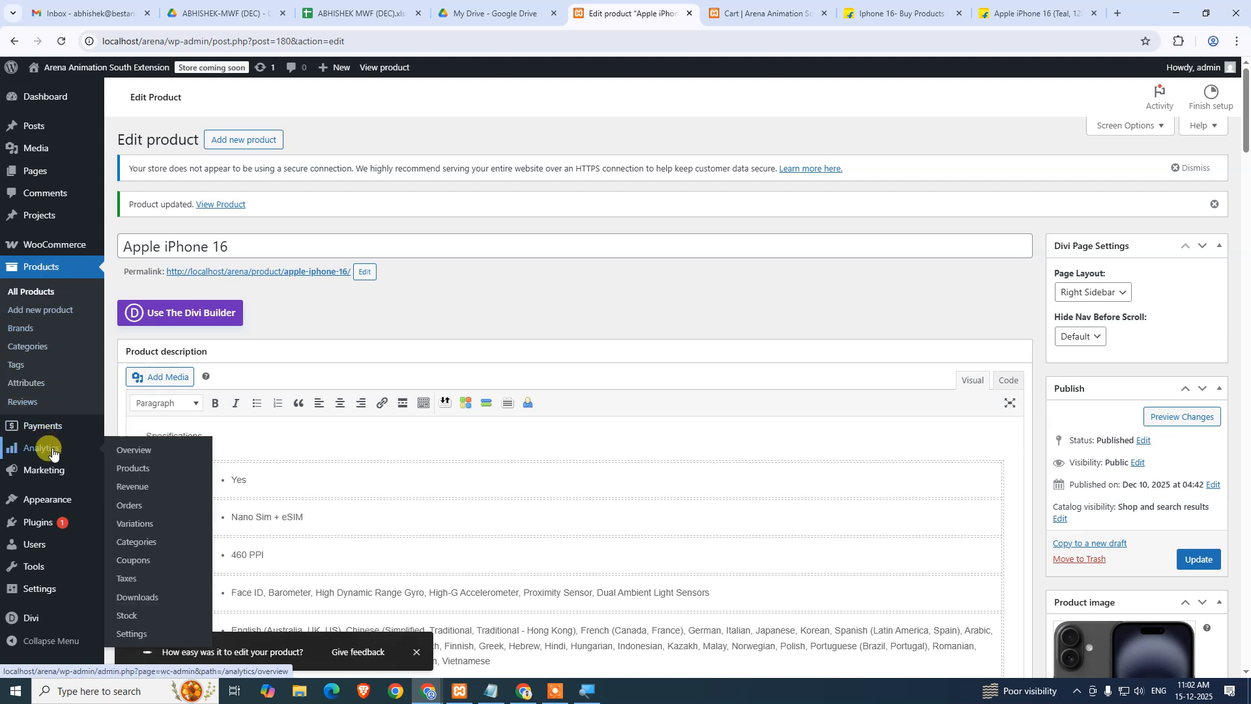
pyautogui.moveTo(52, 474)
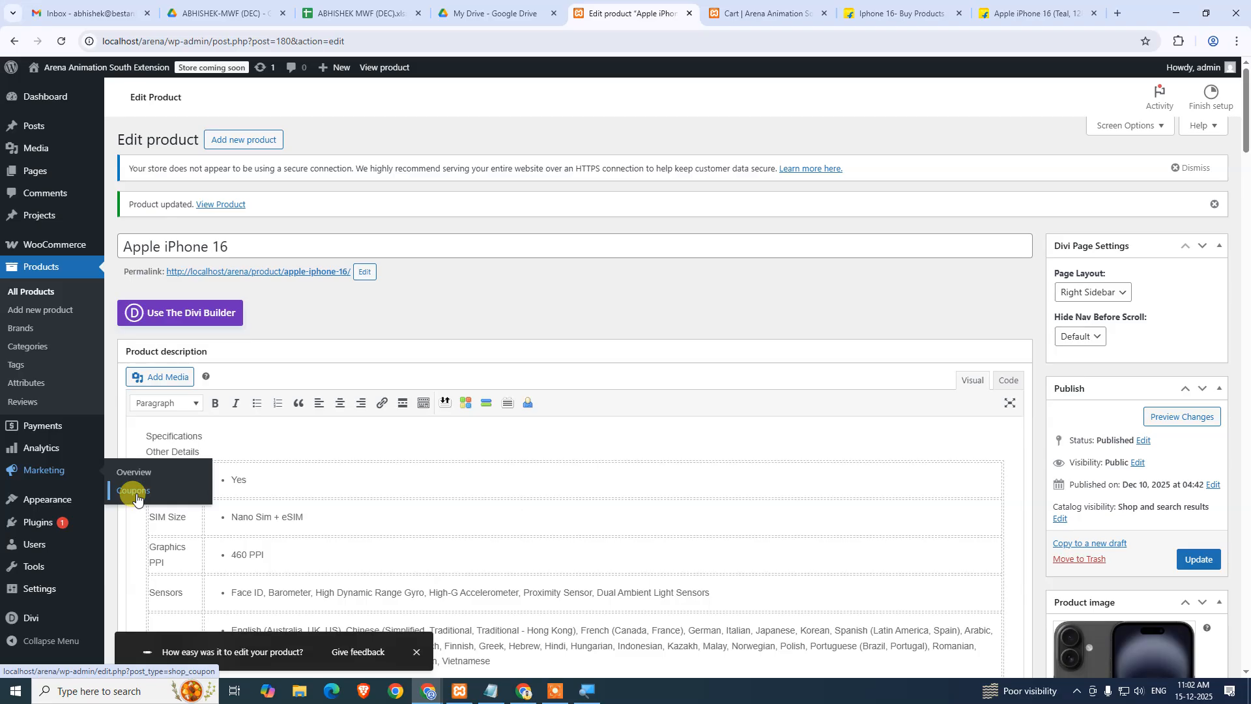
pyautogui.moveTo(55, 241)
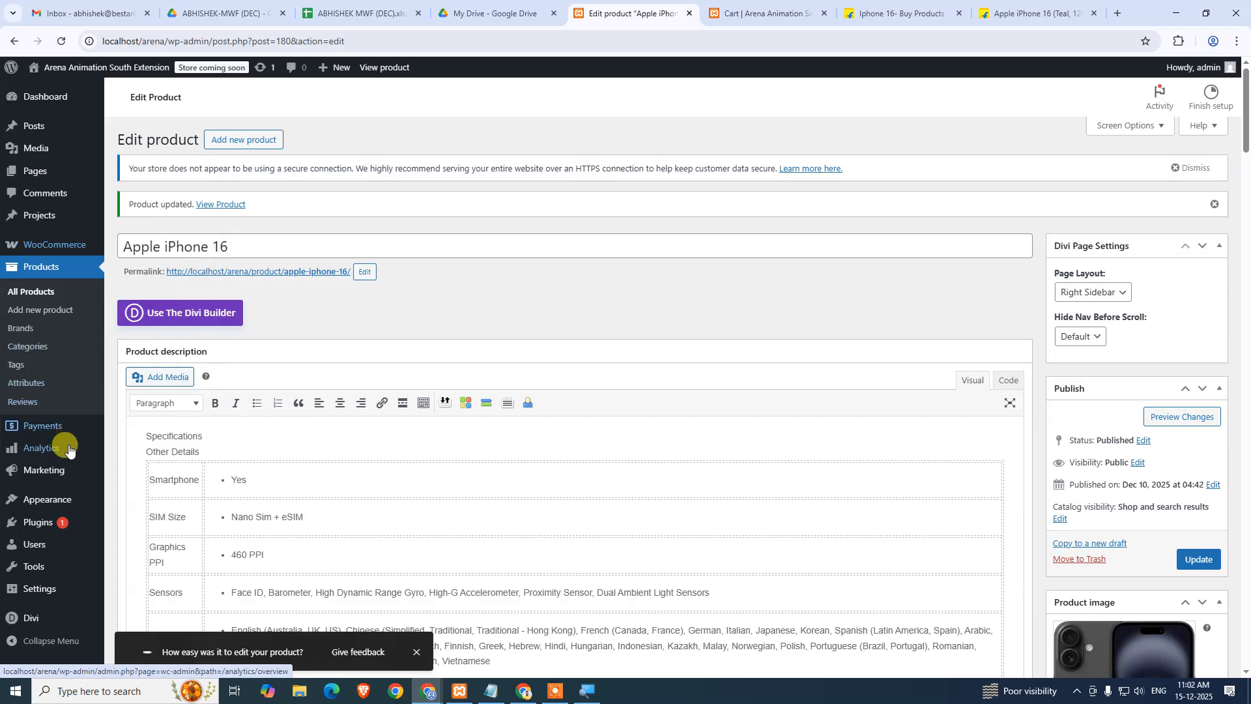
pyautogui.moveTo(89, 471)
pyautogui.click(111, 489)
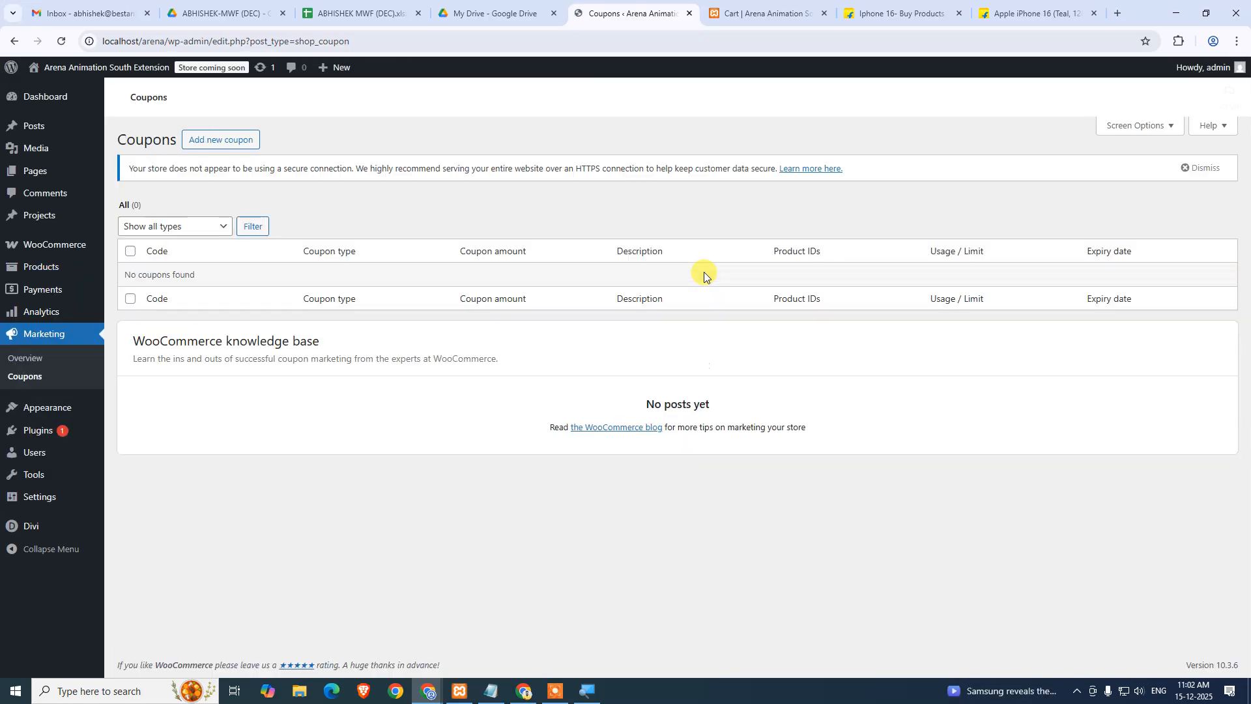
pyautogui.click(242, 143)
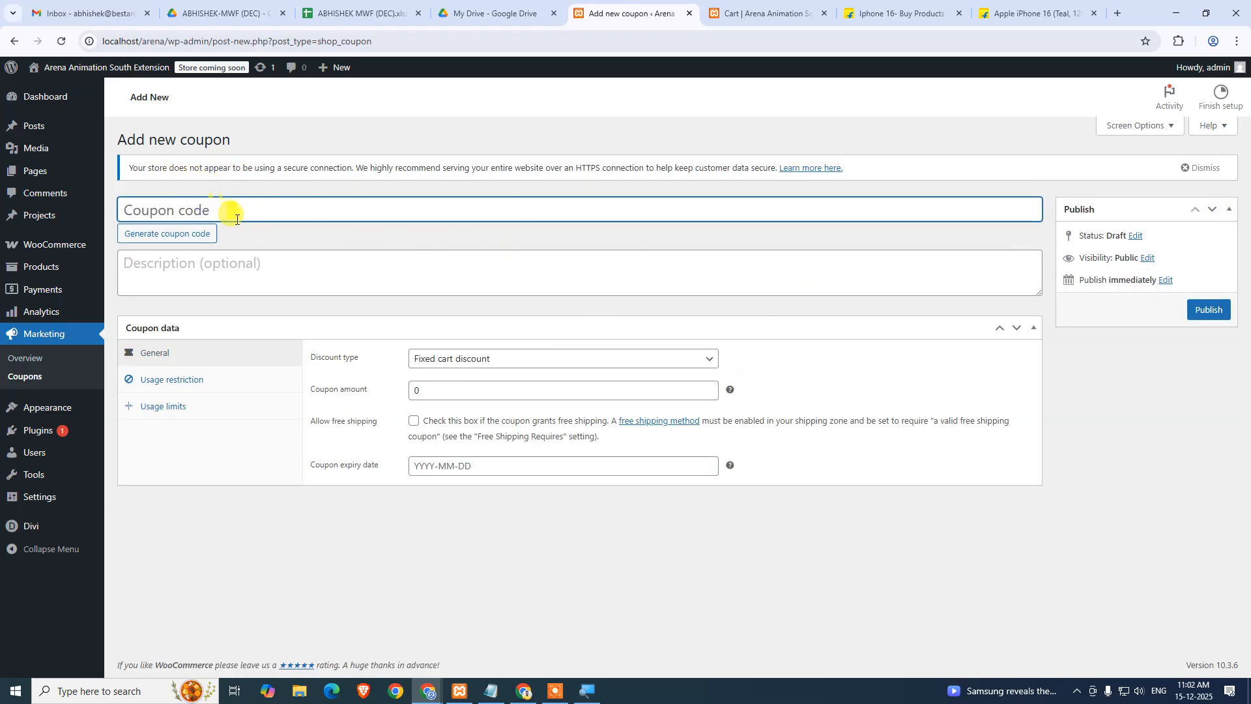
# Generate a coupon code, then replace it with the custom code FIRST10.
pyautogui.click(205, 233)
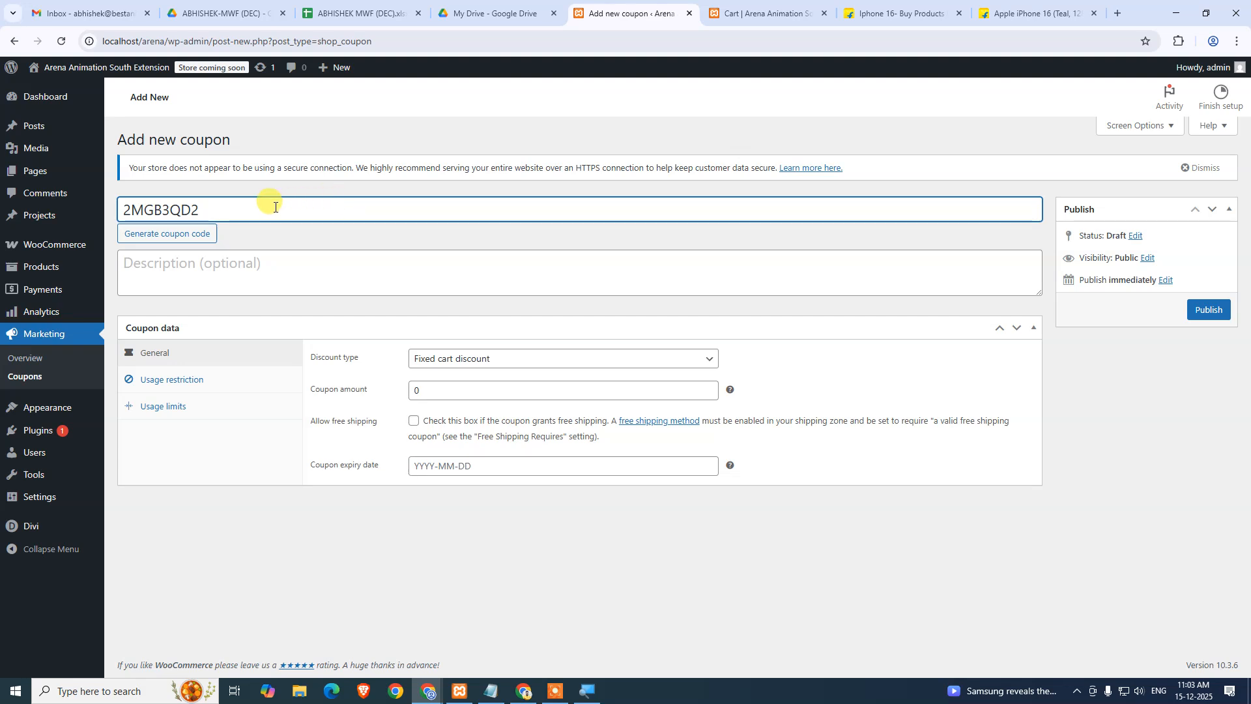
pyautogui.moveTo(270, 207); pyautogui.dragTo(124, 210)
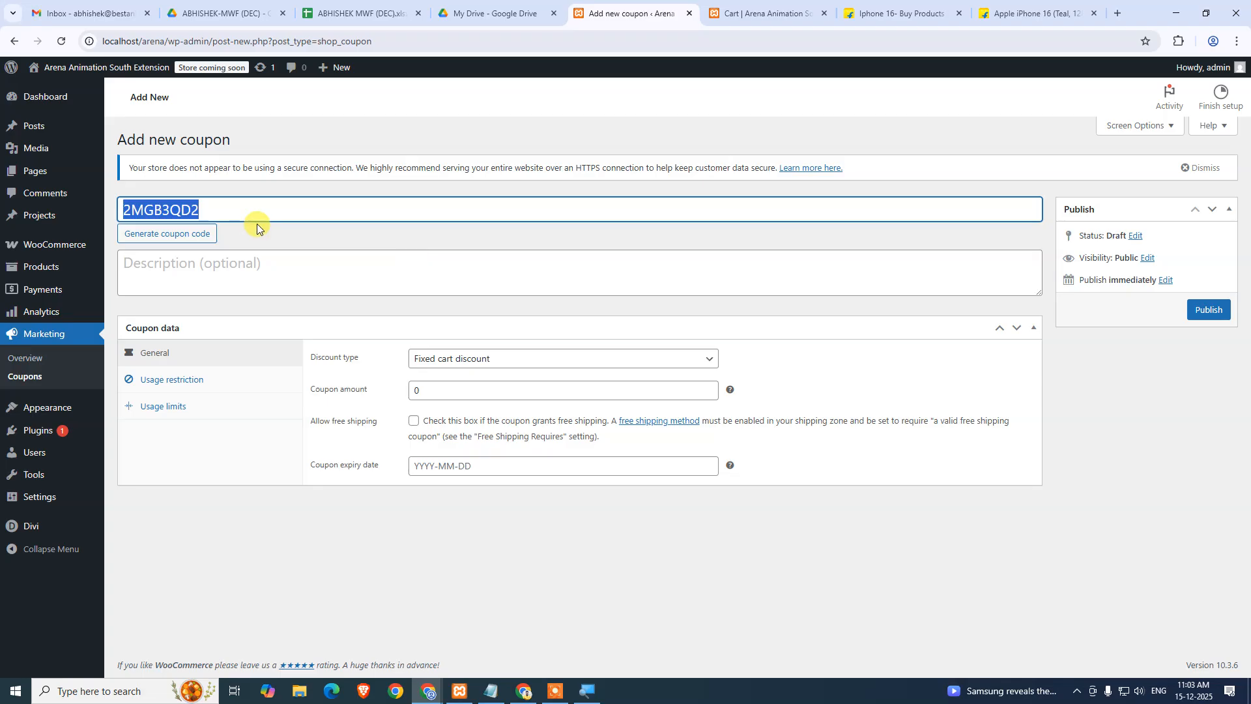
pyautogui.write('FIRST10')
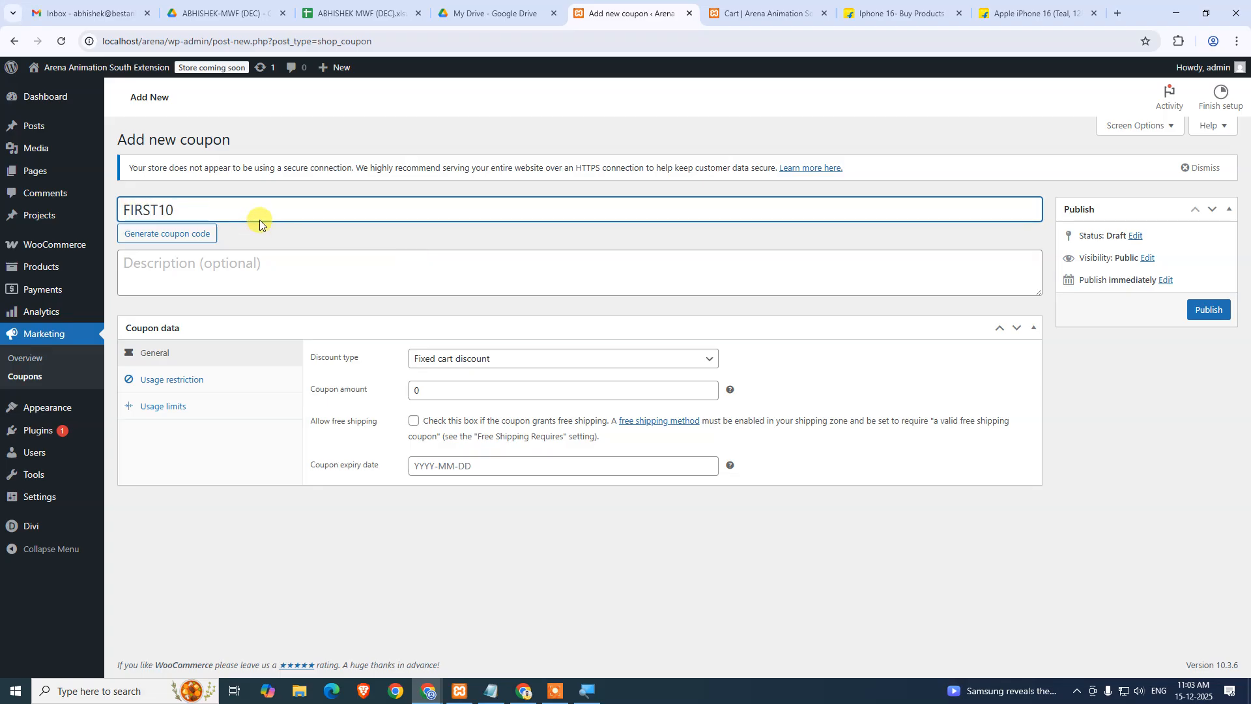
pyautogui.click(190, 268)
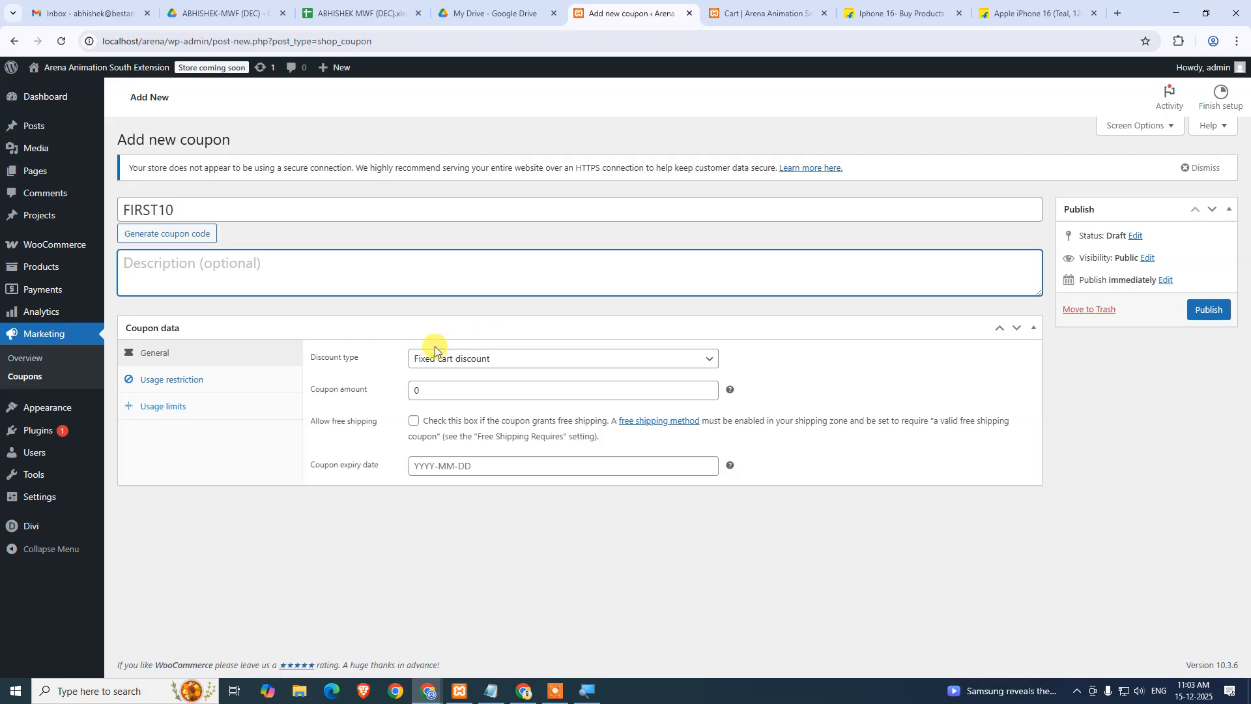
# Review the available discount types and set the coupon's type to Percentage discount.
pyautogui.click(464, 360)
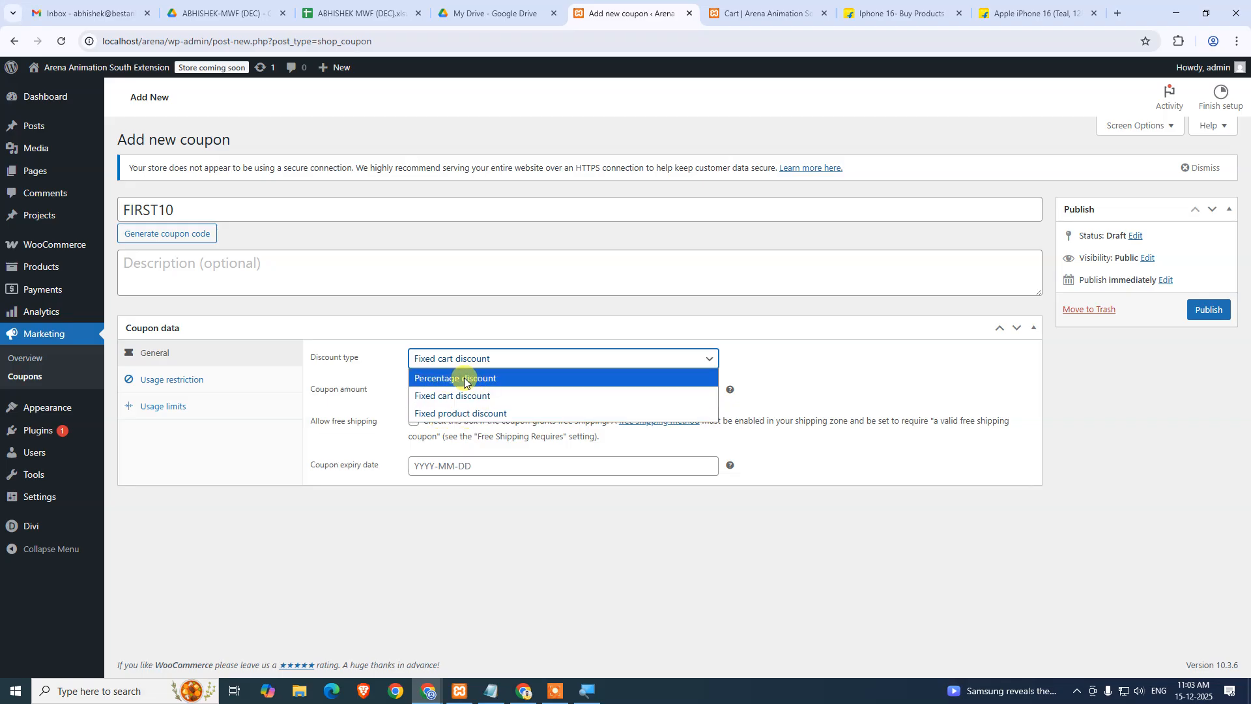
pyautogui.click(386, 326)
pyautogui.click(384, 326)
pyautogui.click(384, 325)
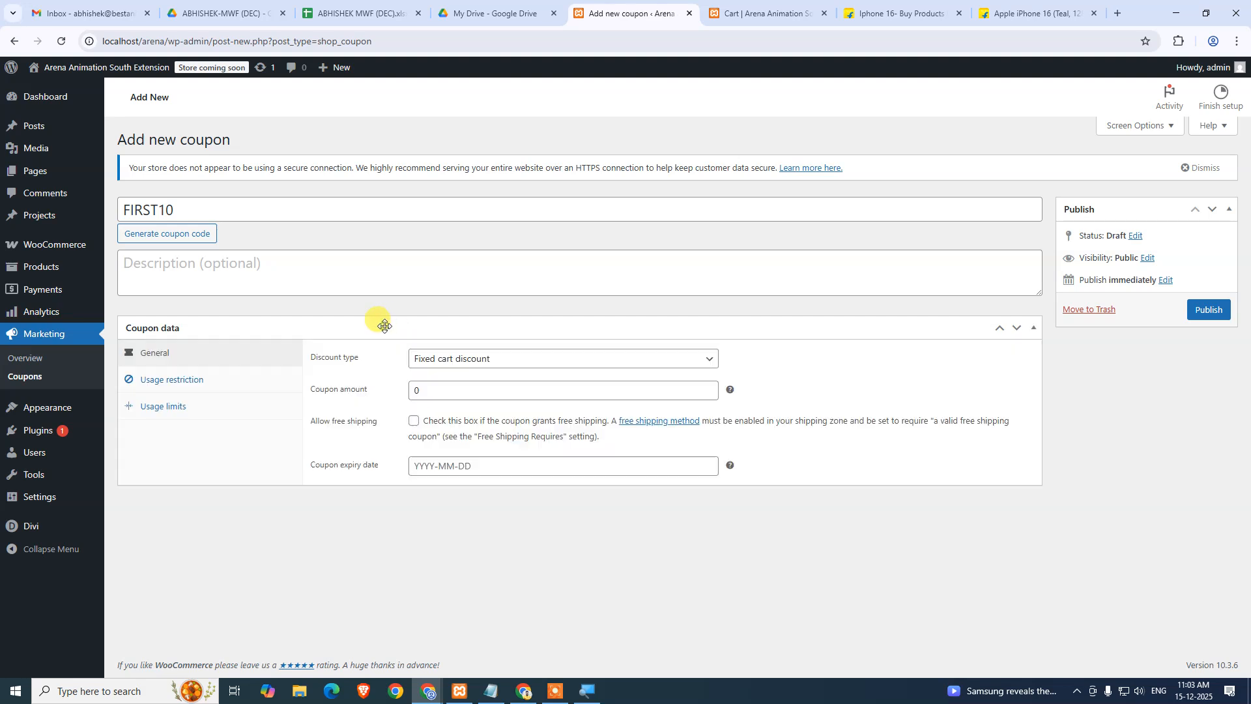
pyautogui.click(464, 365)
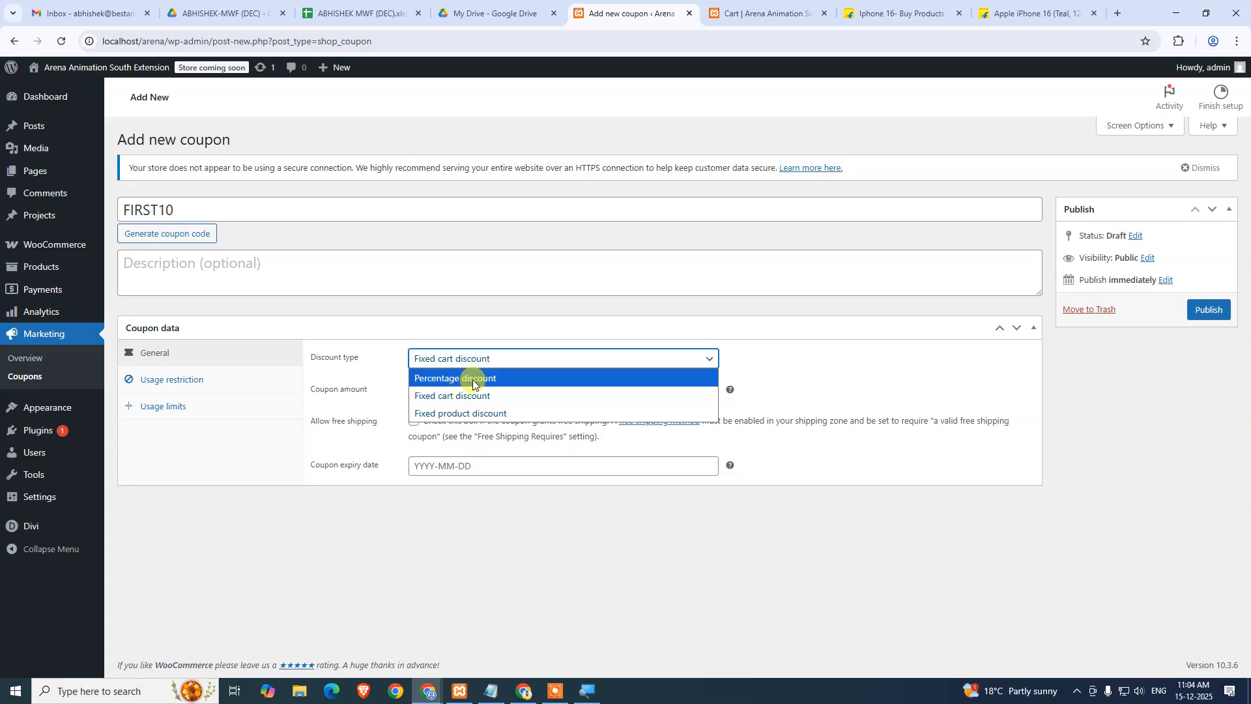
pyautogui.click(355, 346)
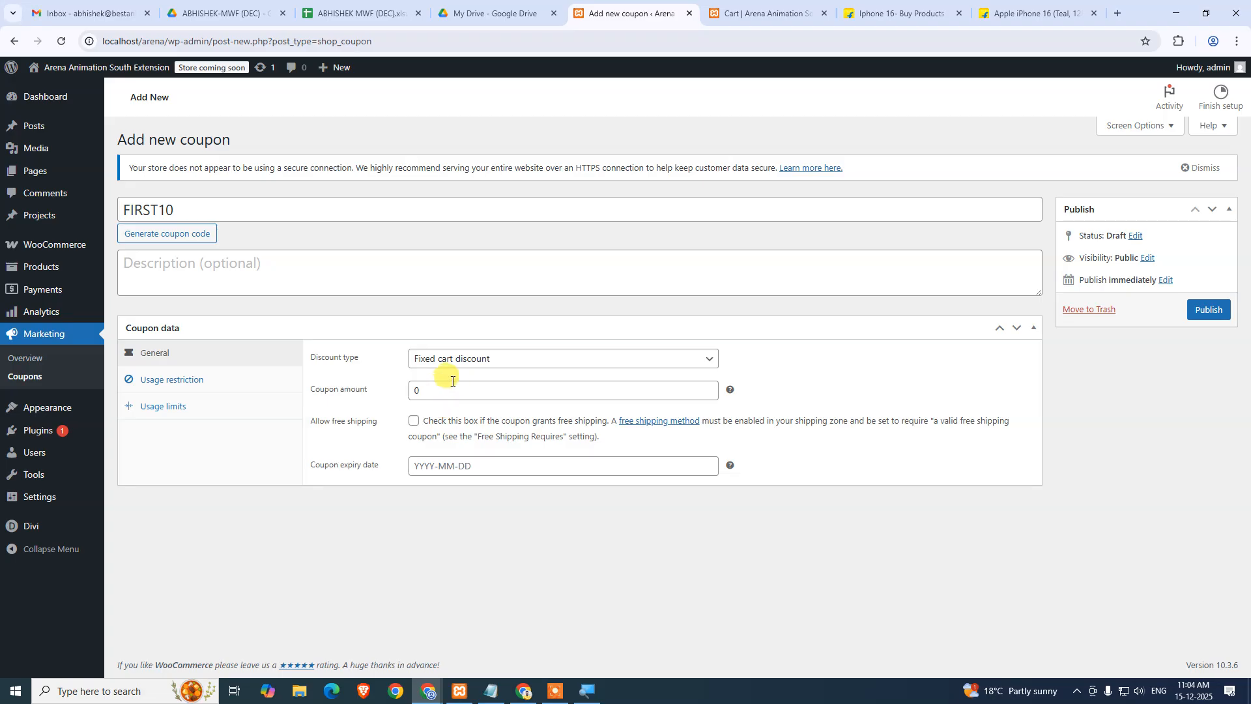
pyautogui.click(456, 359)
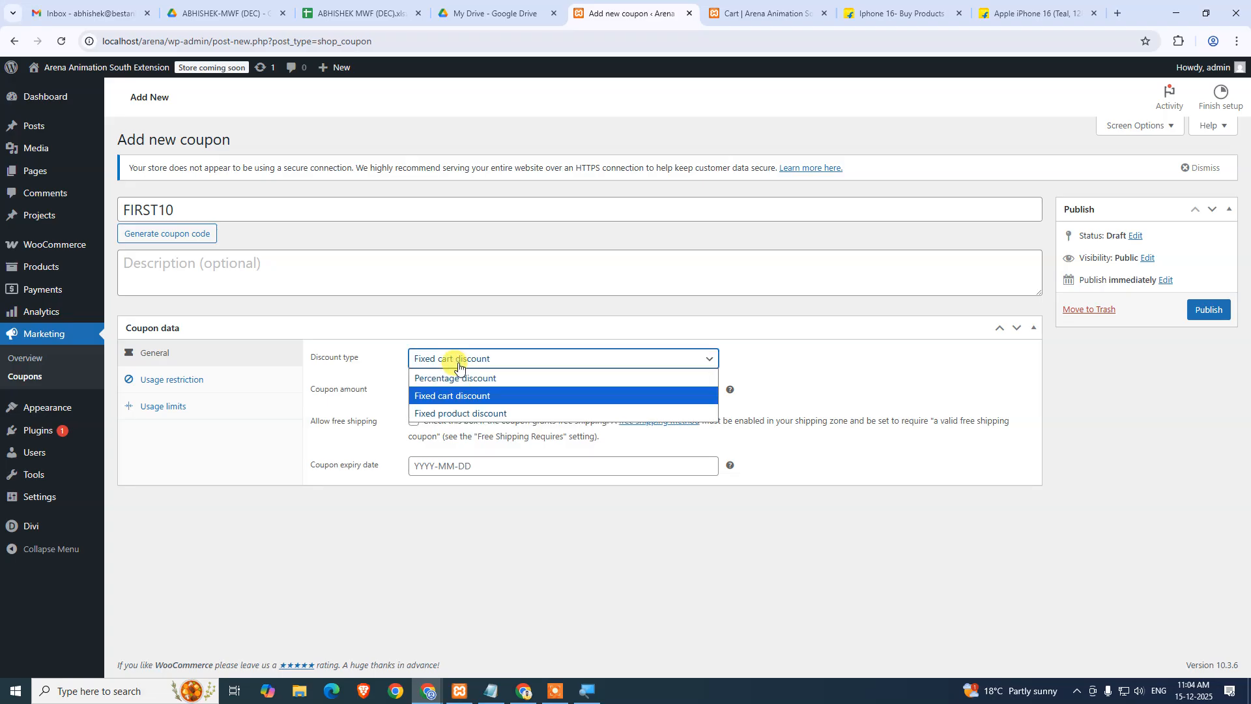
pyautogui.click(456, 378)
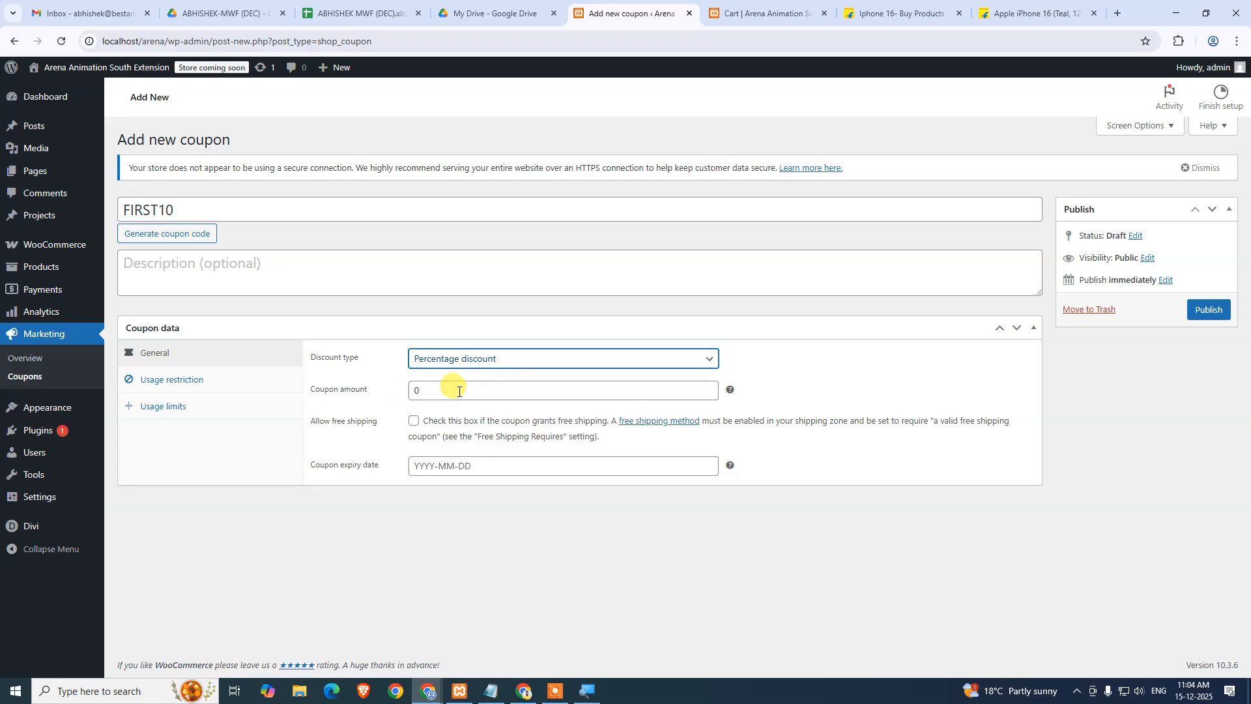
# Keep Percentage discount as the coupon's discount type and set the coupon amount to 5.
pyautogui.doubleClick(456, 391)
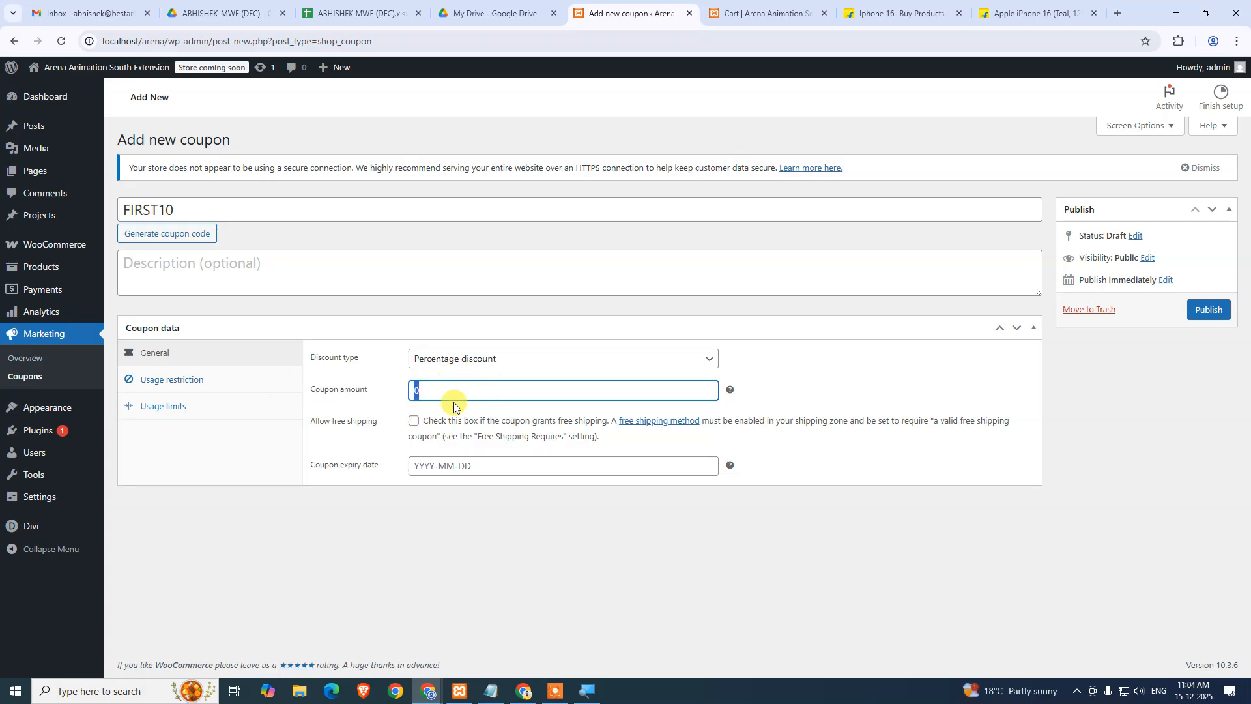
pyautogui.click(436, 391)
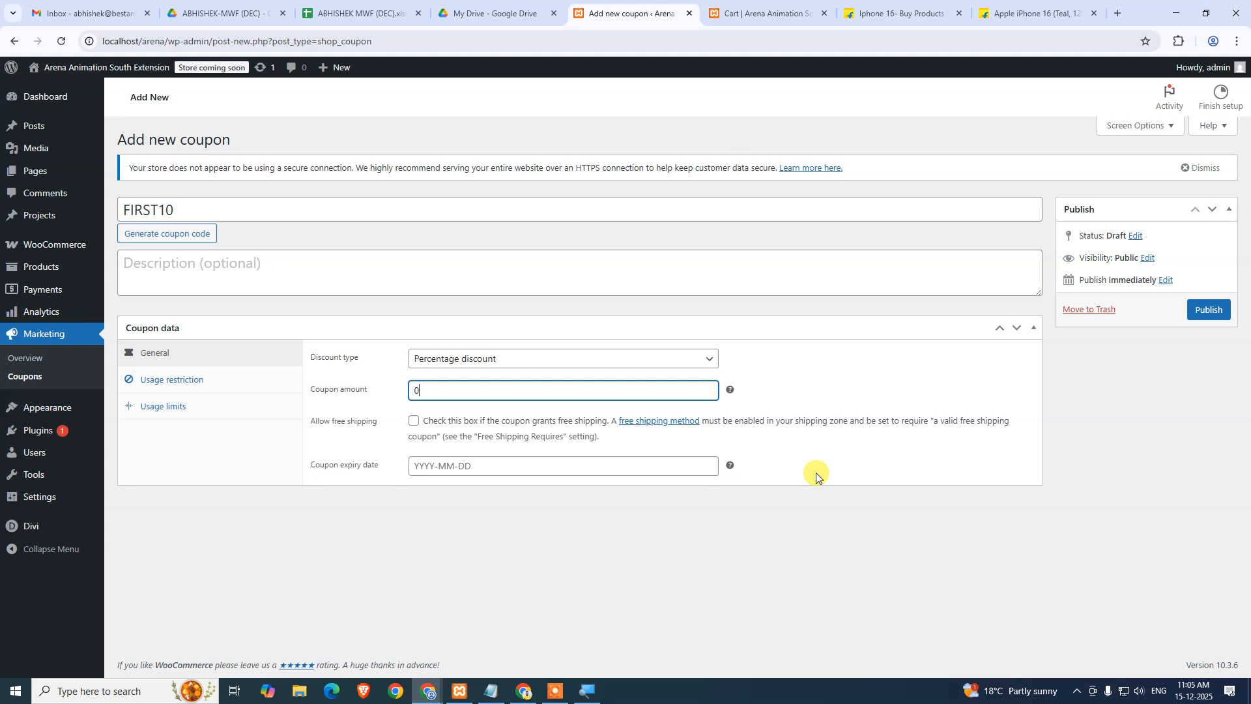
pyautogui.click(454, 364)
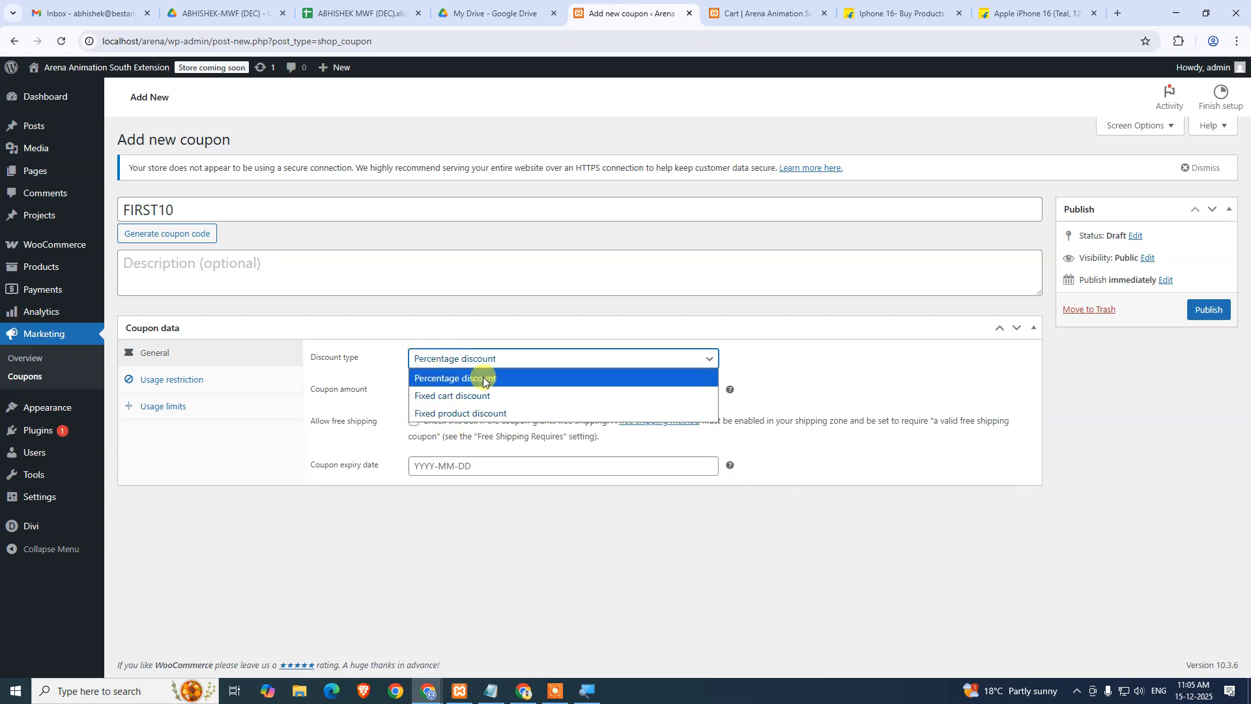
pyautogui.click(478, 382)
pyautogui.doubleClick(467, 389)
pyautogui.write('5')
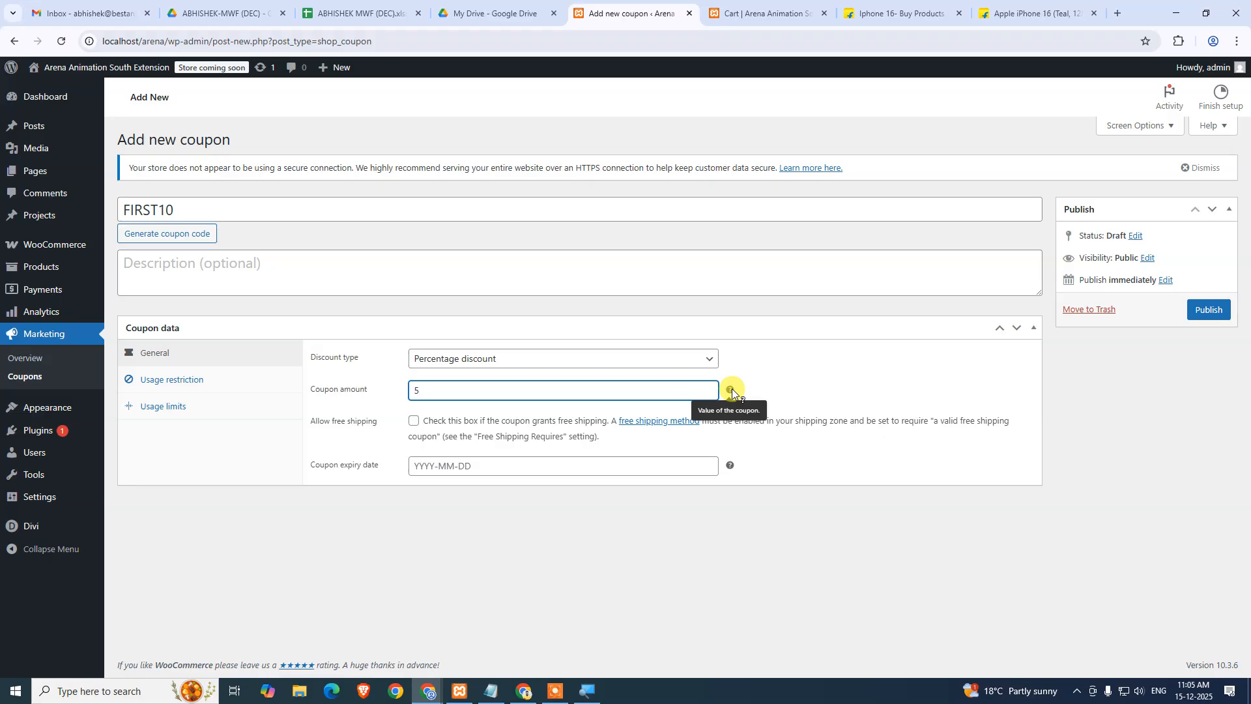
# Review the coupon's usage restriction and usage limit settings, then return to its general settings and discount types.
pyautogui.click(175, 384)
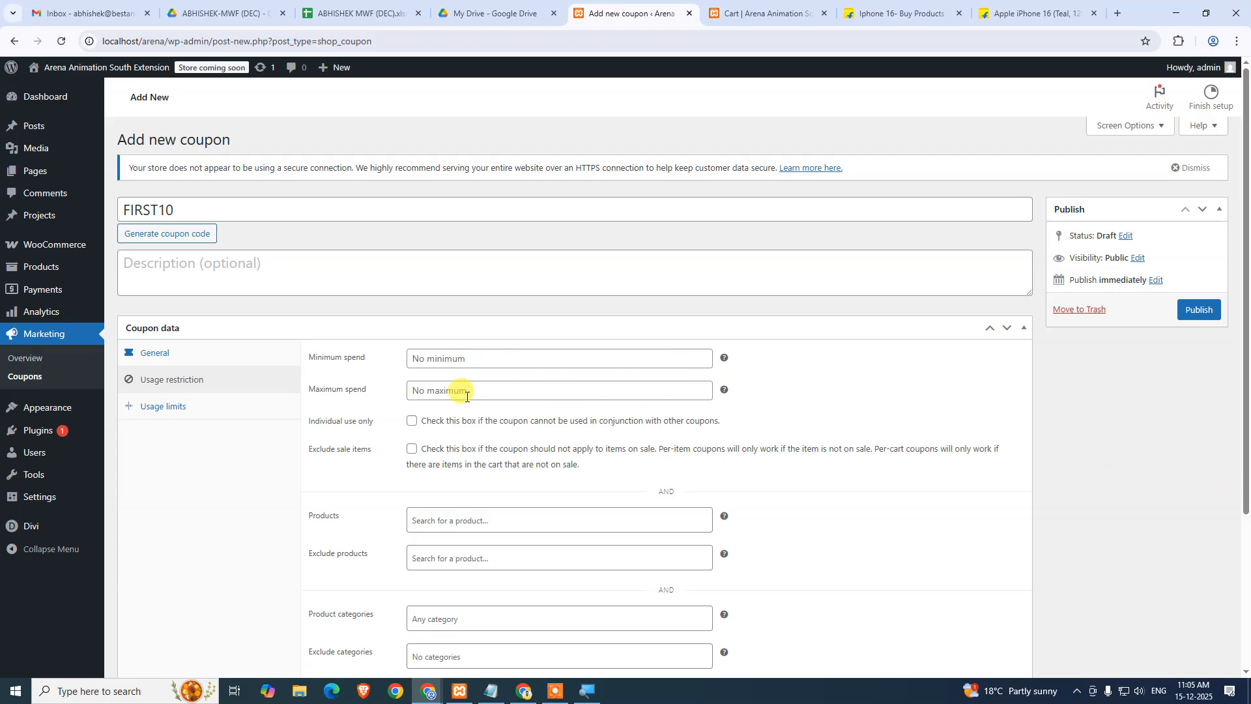
pyautogui.scroll(-2, 465, 397)
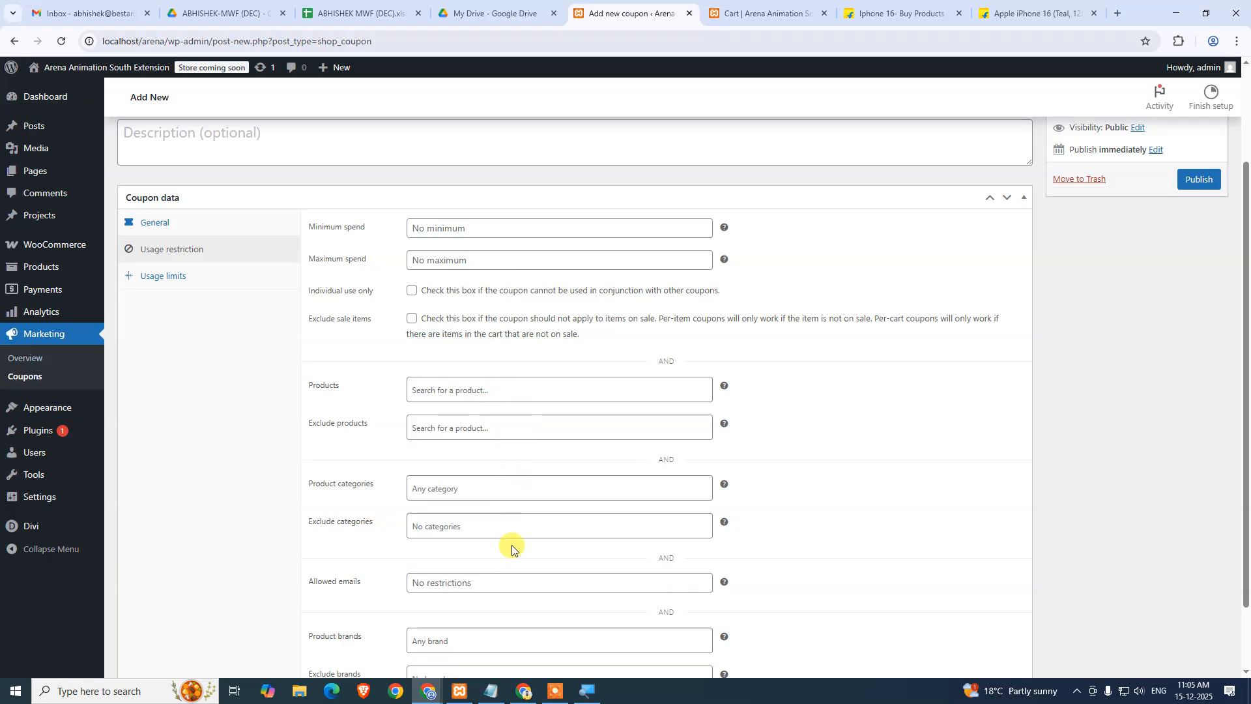
pyautogui.scroll(-2, 508, 557)
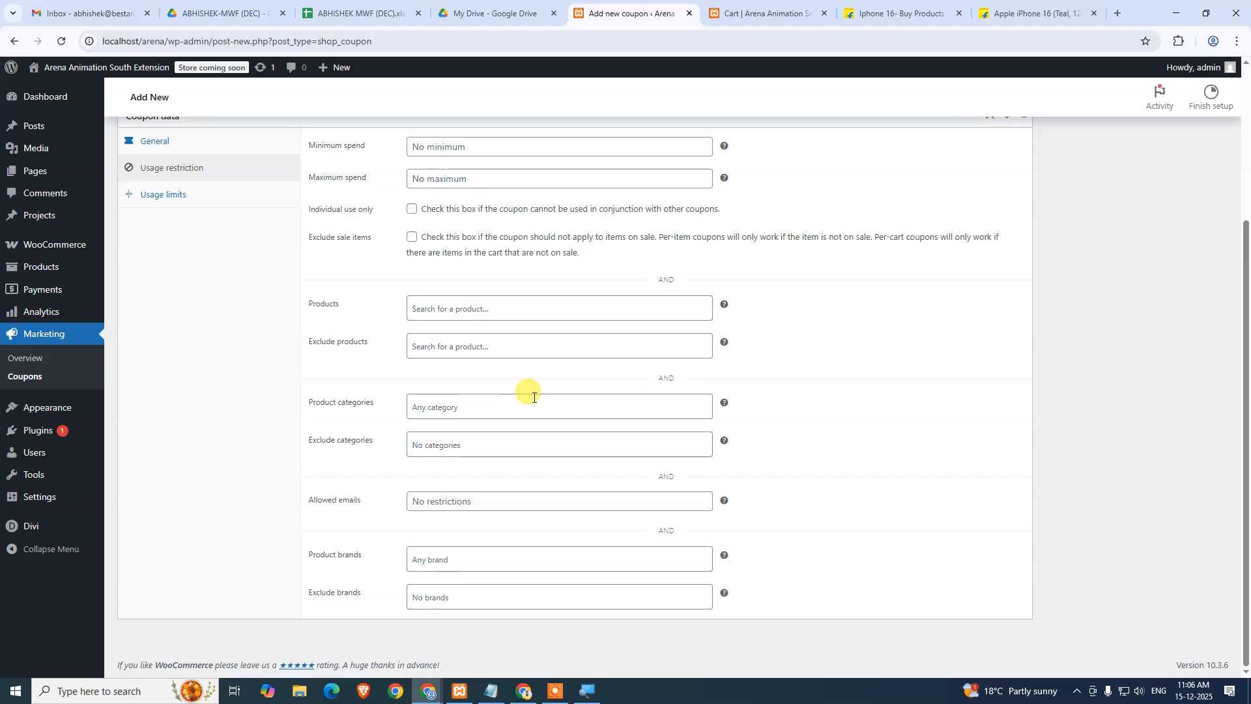
pyautogui.click(193, 195)
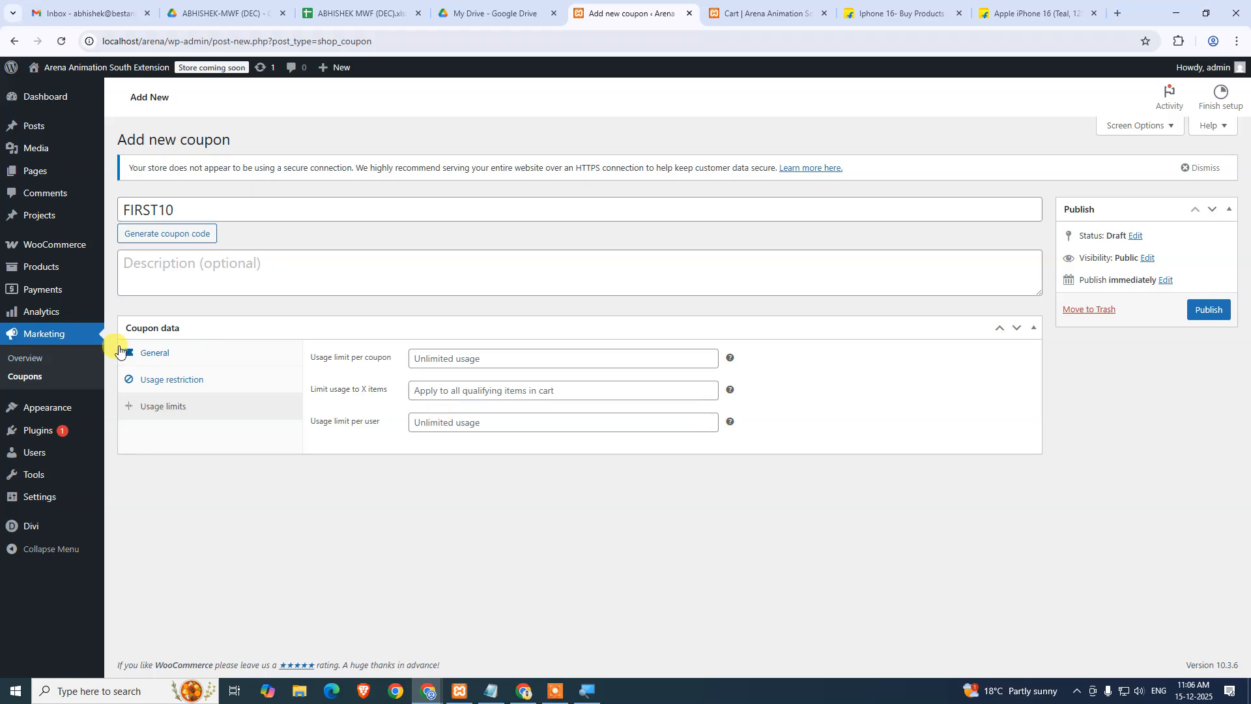
pyautogui.click(166, 352)
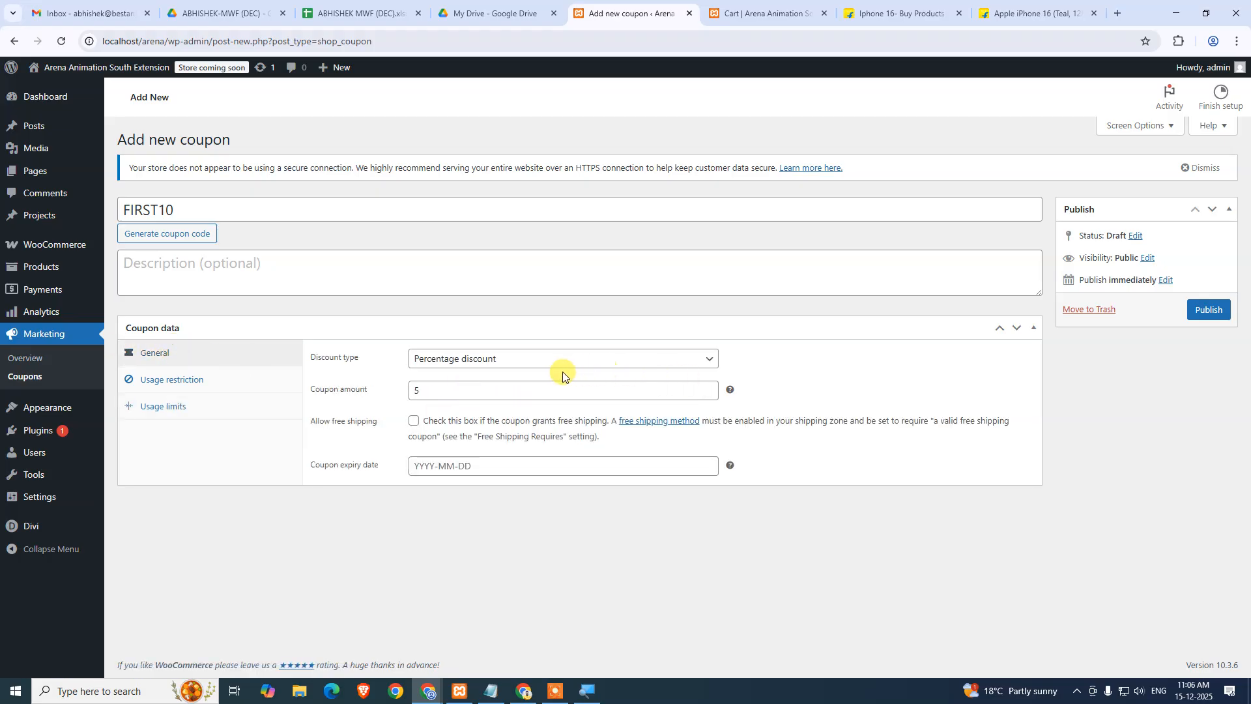
pyautogui.click(541, 359)
pyautogui.click(374, 357)
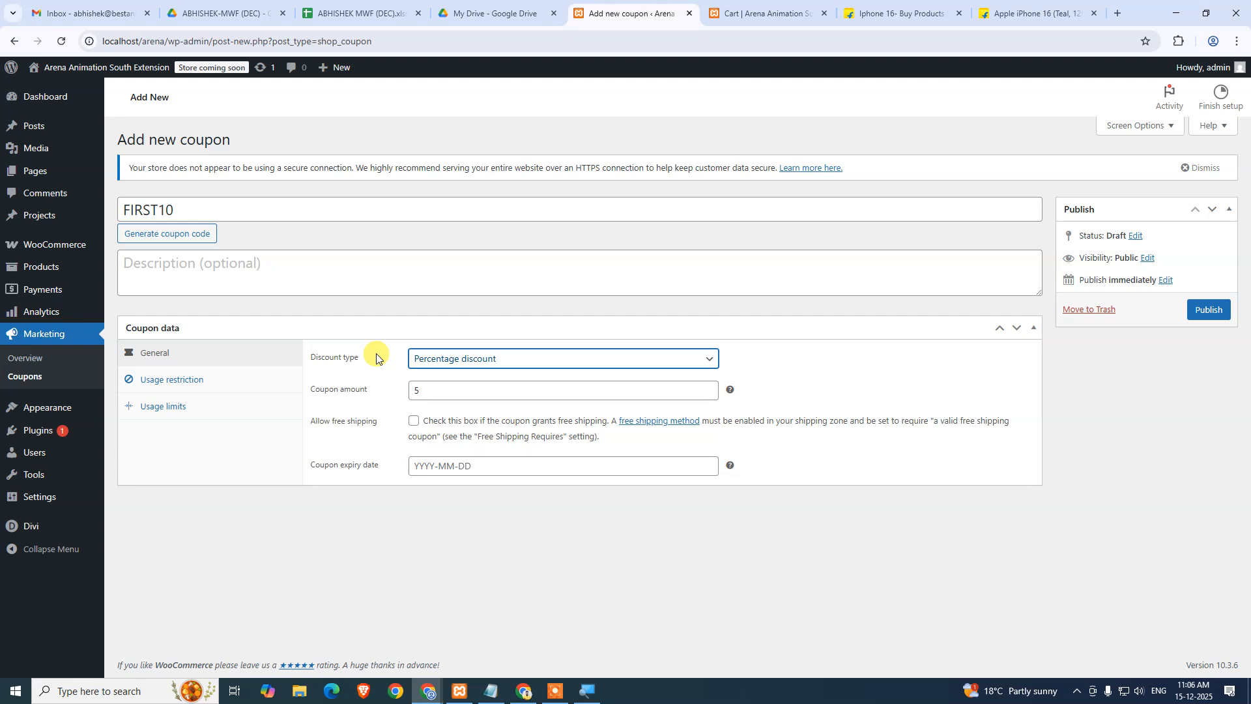
# Search Google for Mailchimp in a new browser tab, open its official website and dismiss the Pie Shopping offer.
pyautogui.click(1118, 14)
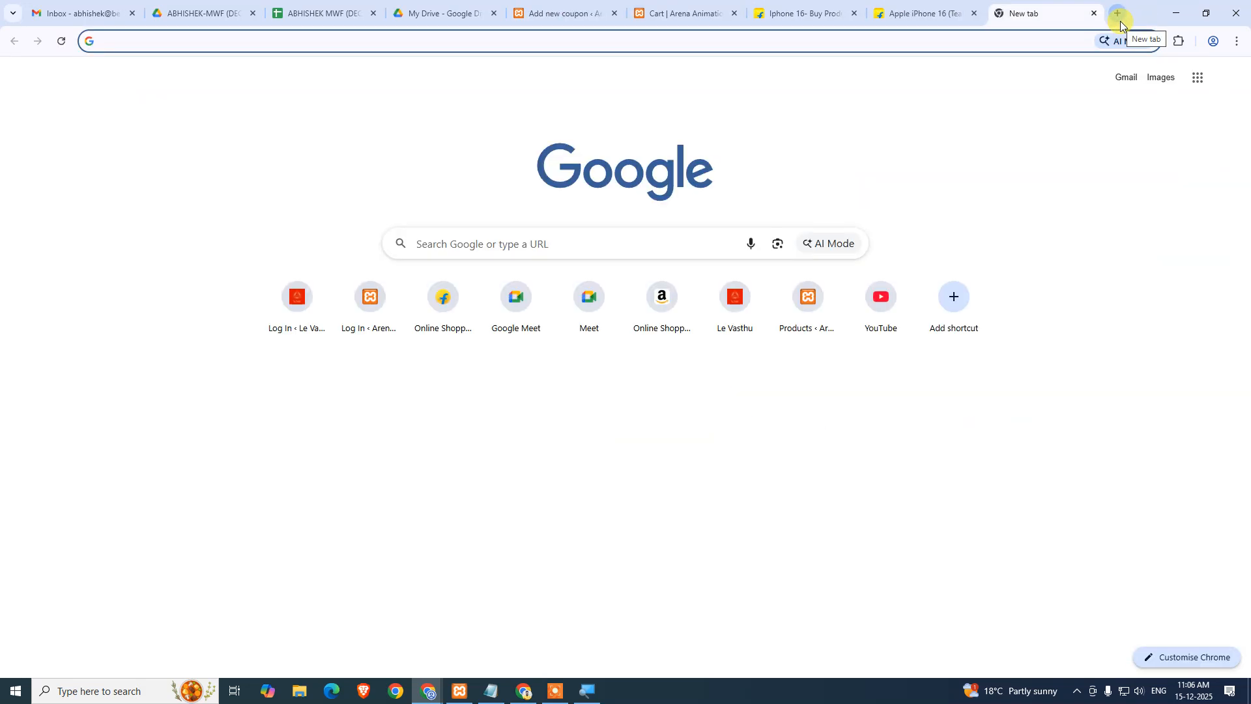
pyautogui.write('mail')
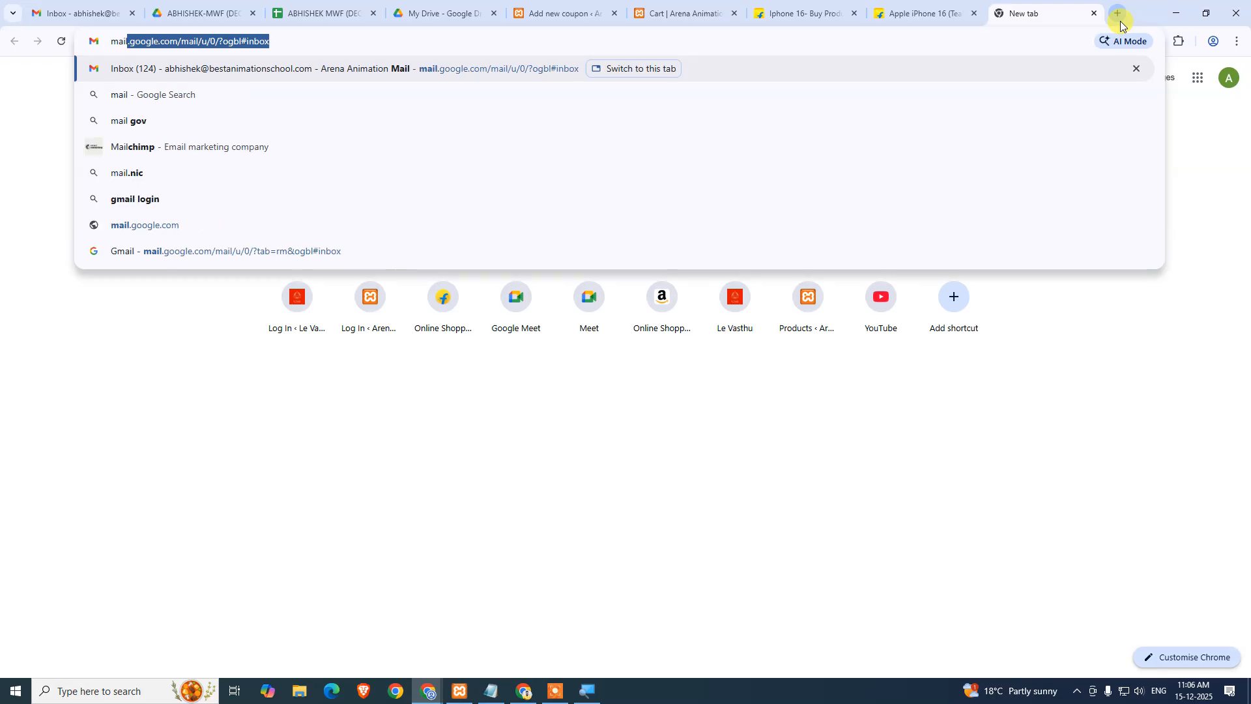
pyautogui.write('ch')
pyautogui.press('Return')
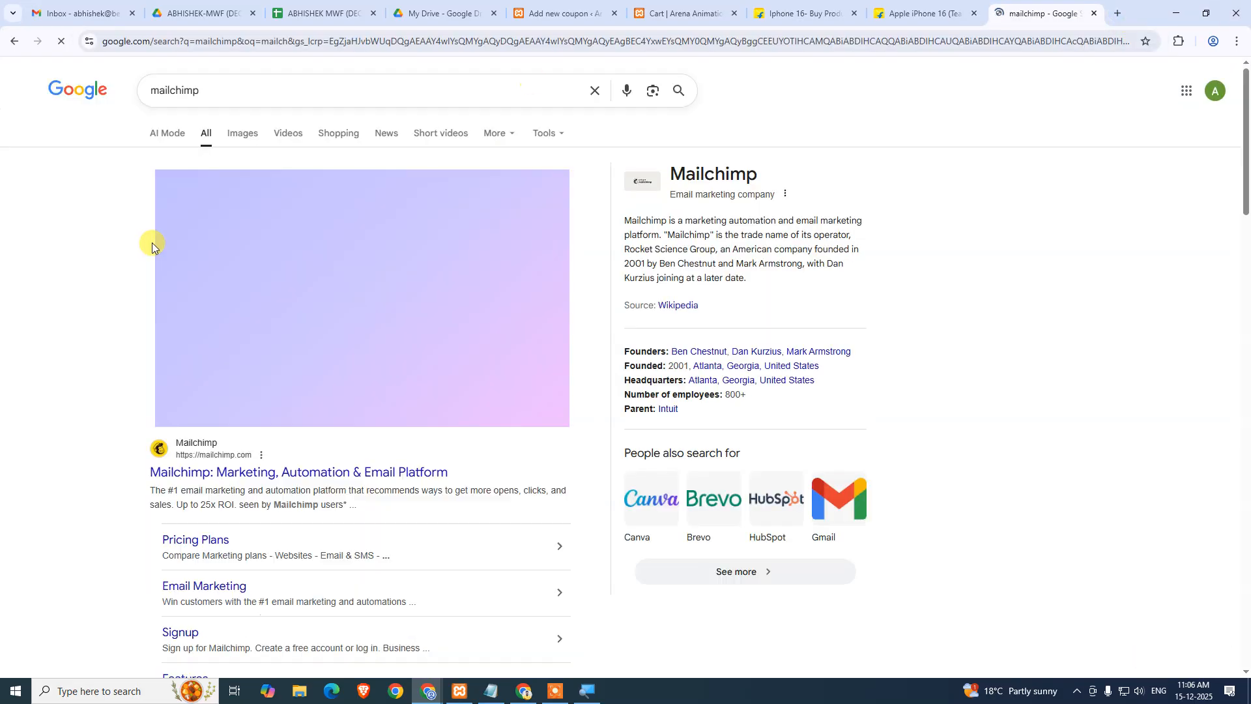
pyautogui.scroll(-6, 287, 340)
pyautogui.scroll(6, 195, 196)
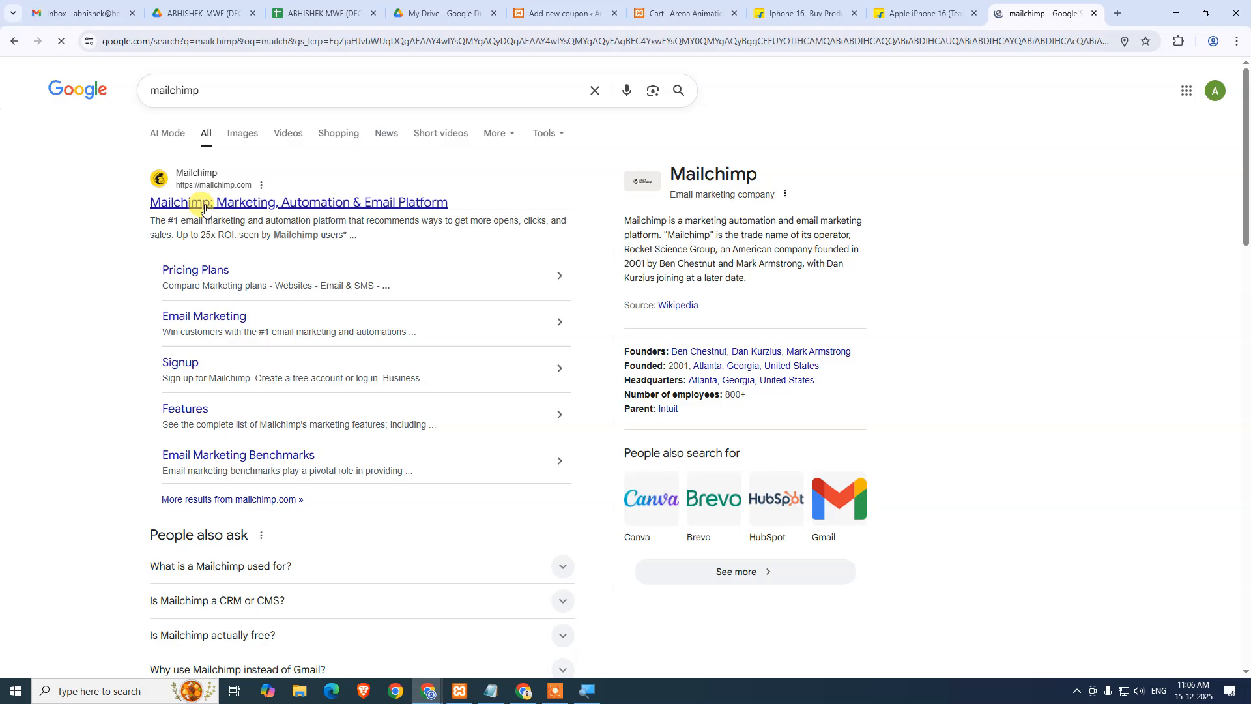
pyautogui.click(205, 204)
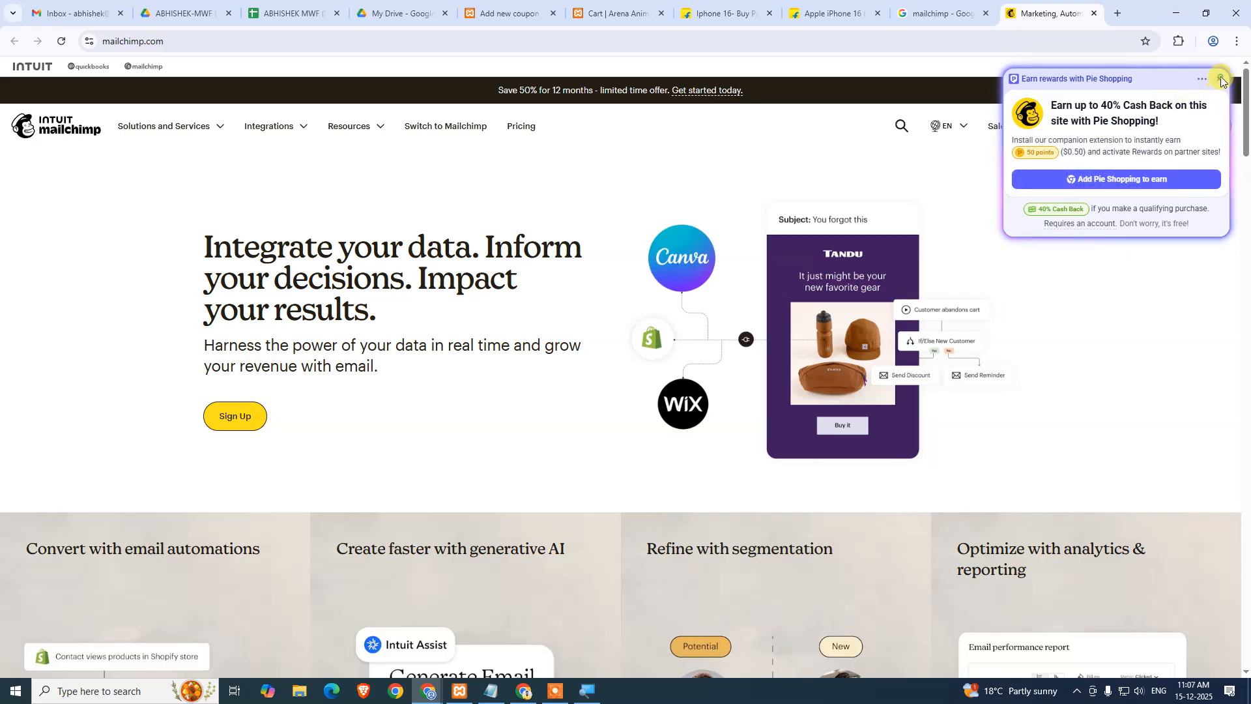
pyautogui.click(1220, 80)
# Open Mailchimp's pricing page and compare the Premium, Standard, Essentials and Free marketing plans.
pyautogui.click(537, 123)
pyautogui.scroll(-2, 972, 313)
pyautogui.scroll(-6, 589, 268)
pyautogui.scroll(2, 1100, 275)
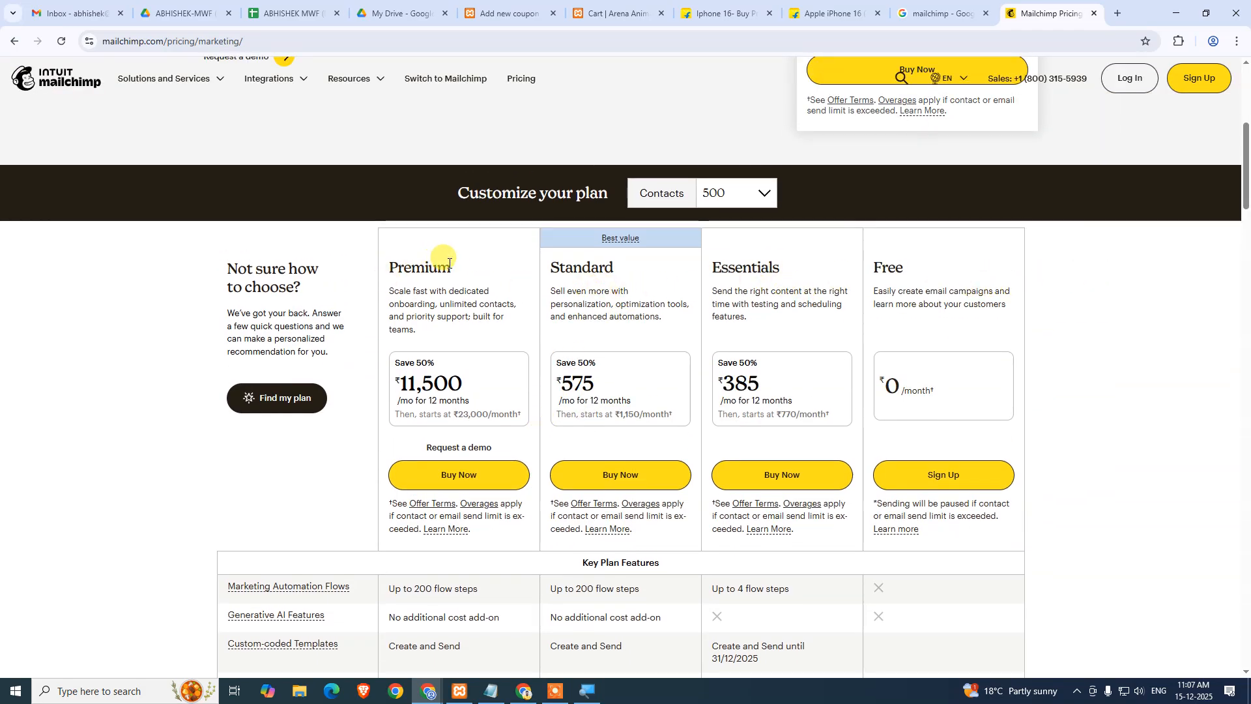
pyautogui.scroll(-1, 449, 263)
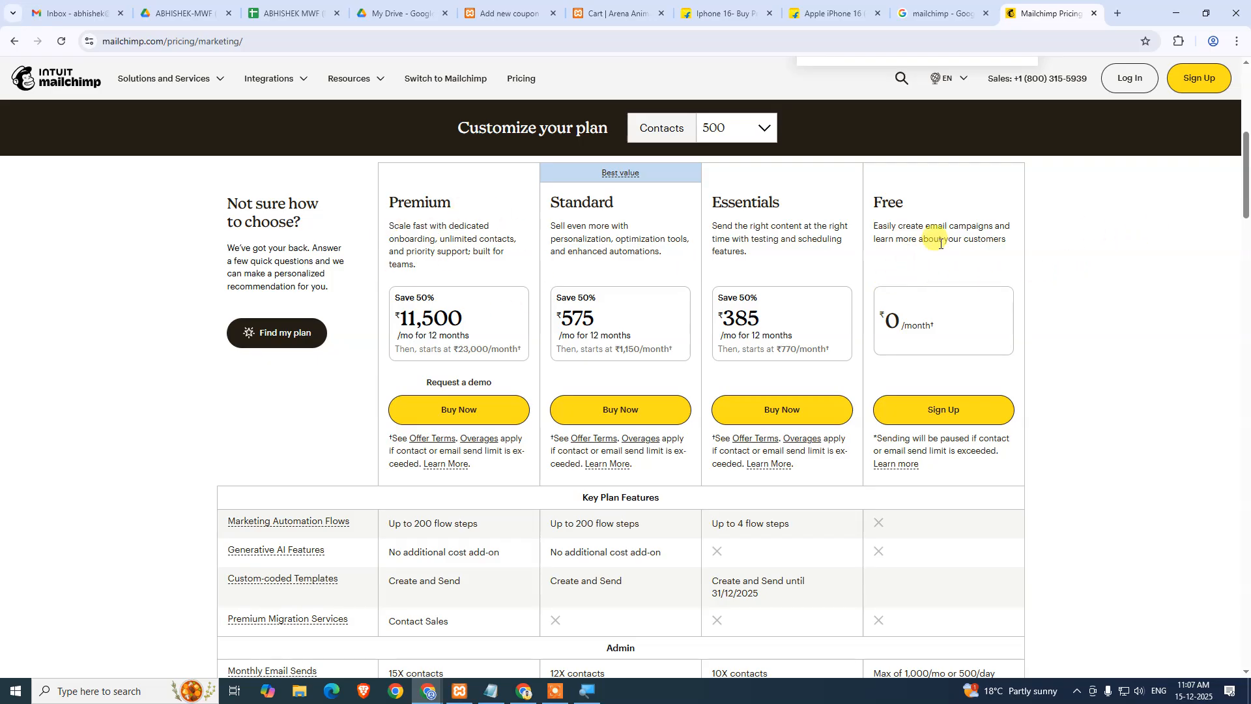
pyautogui.scroll(-2, 995, 286)
pyautogui.scroll(-8, 905, 523)
pyautogui.scroll(4, 914, 409)
pyautogui.scroll(8, 912, 409)
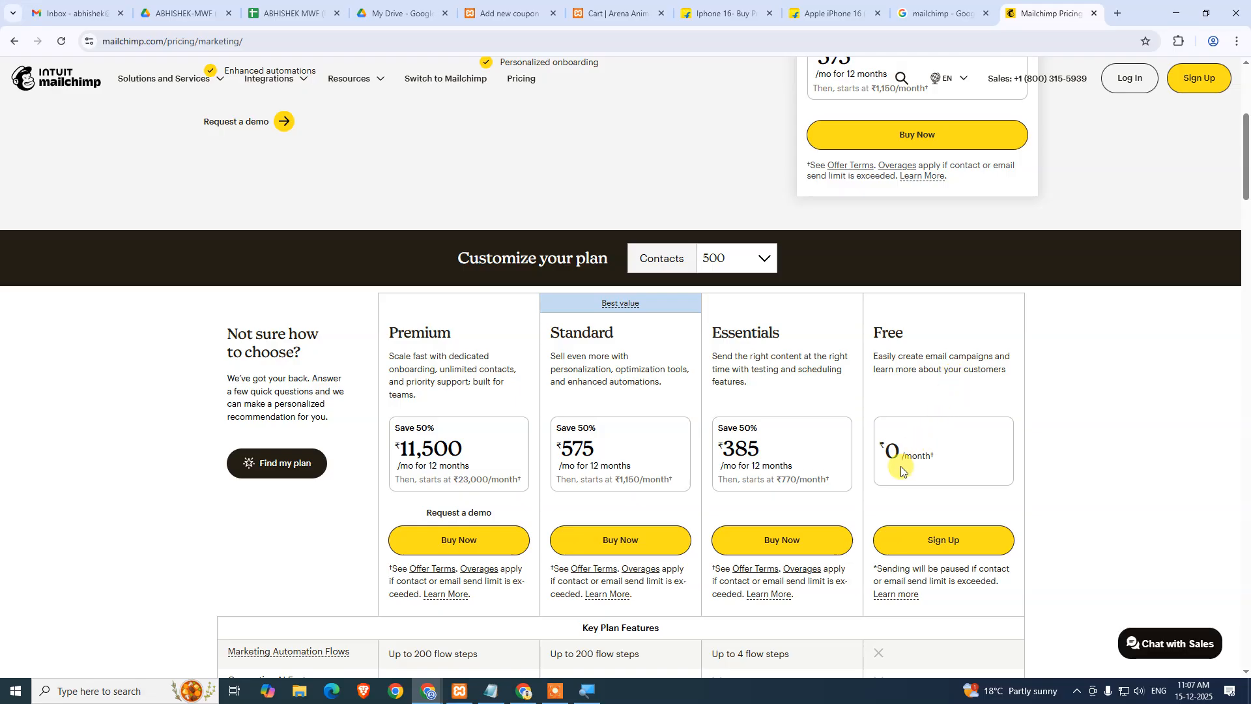
# Examine the Free plan's price and description and check its features against the paid plans in the comparison table.
pyautogui.moveTo(892, 456); pyautogui.dragTo(950, 461)
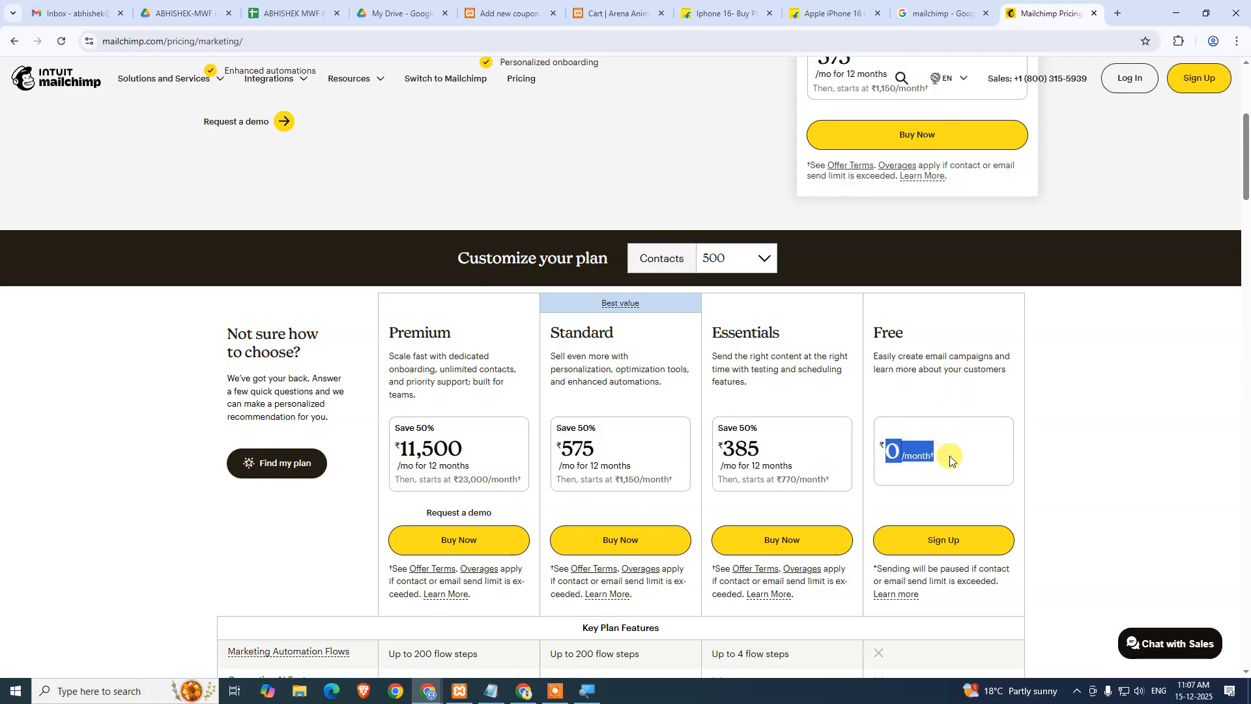
pyautogui.click(951, 461)
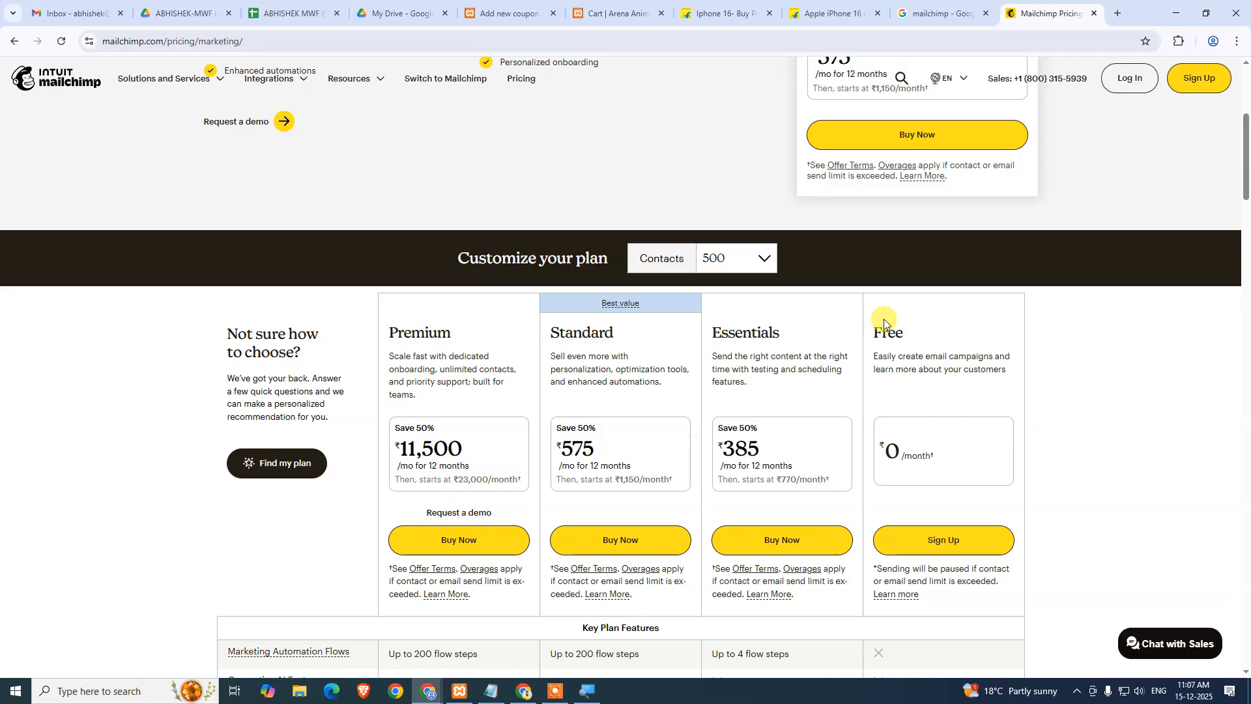
pyautogui.moveTo(878, 330); pyautogui.dragTo(1013, 369)
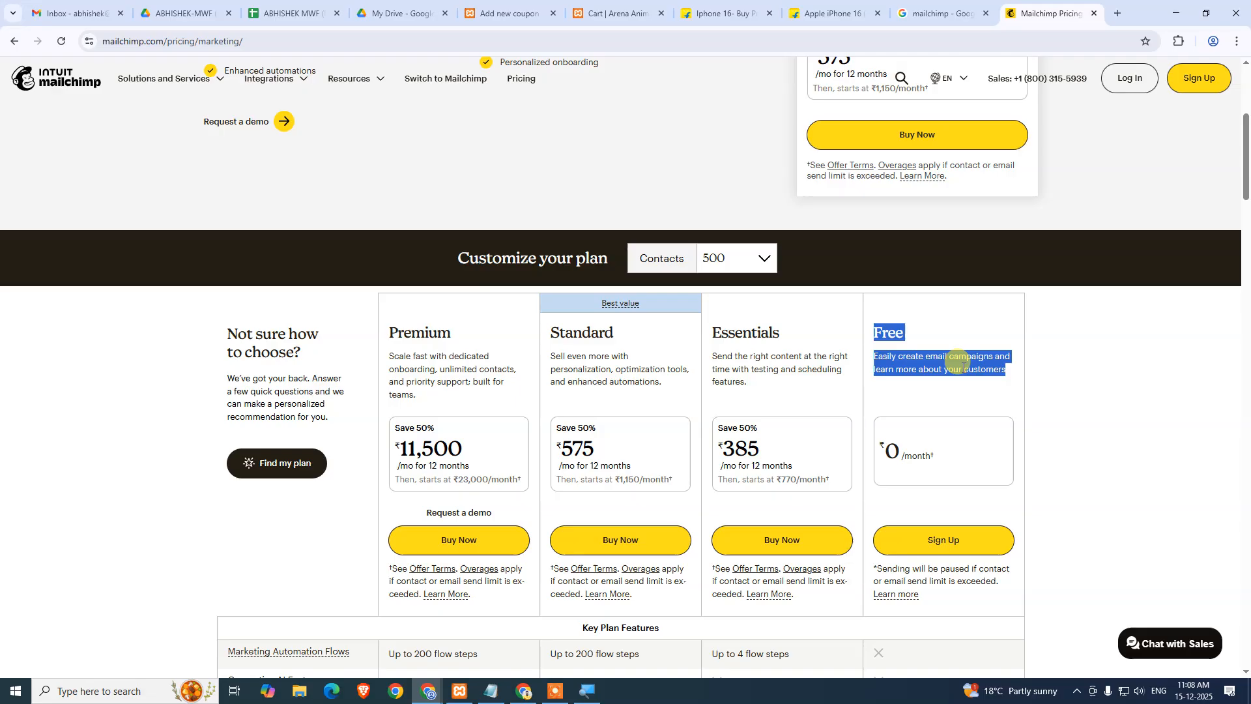
pyautogui.scroll(-7, 829, 456)
pyautogui.scroll(3, 788, 410)
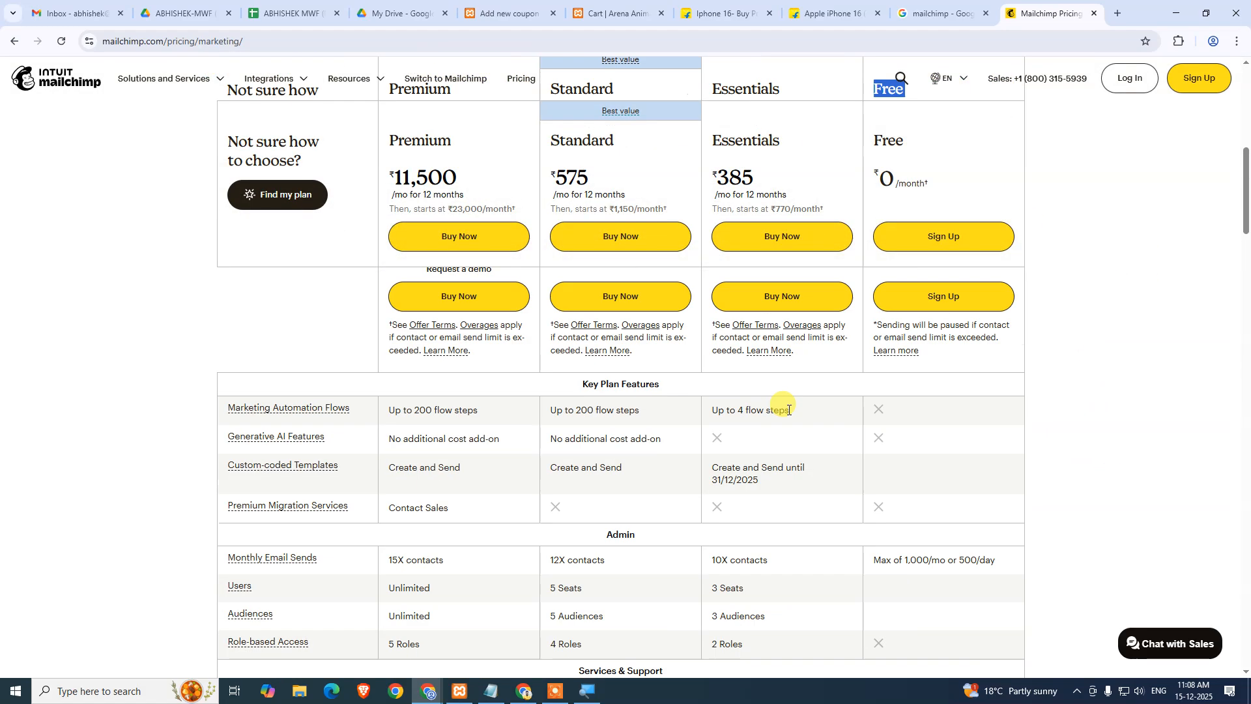
pyautogui.scroll(9, 789, 410)
pyautogui.scroll(-5, 584, 354)
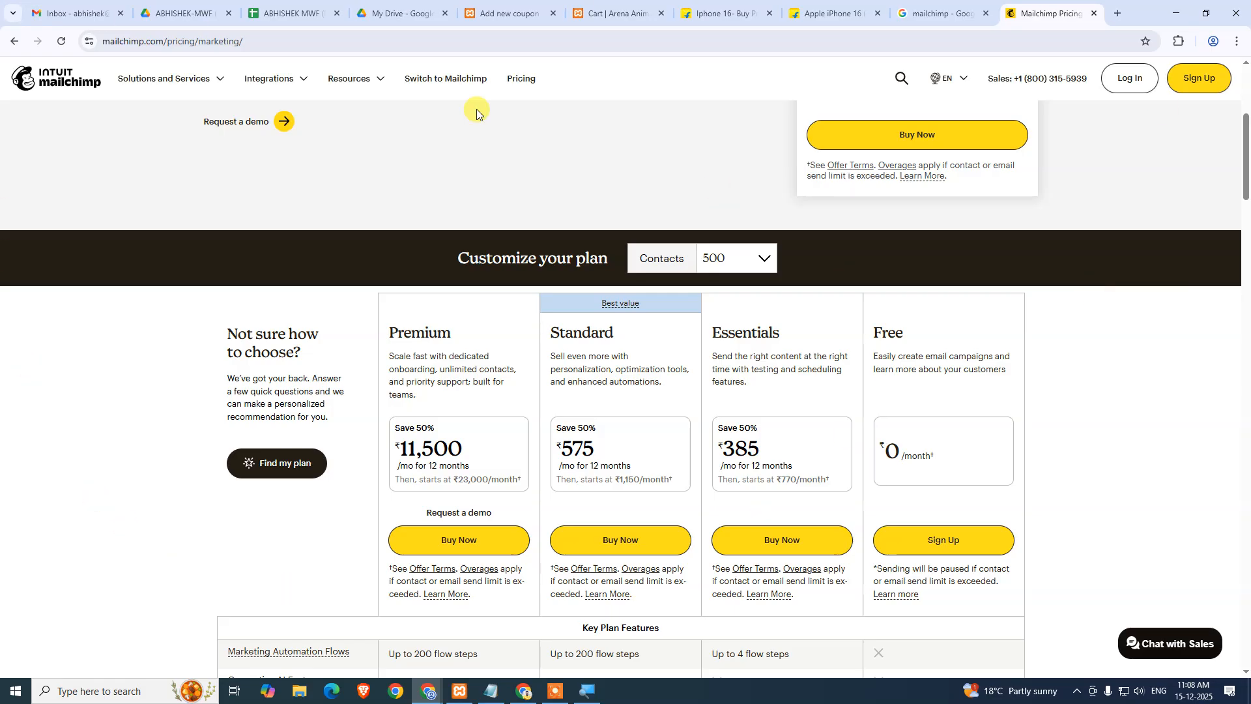
pyautogui.scroll(-10, 618, 215)
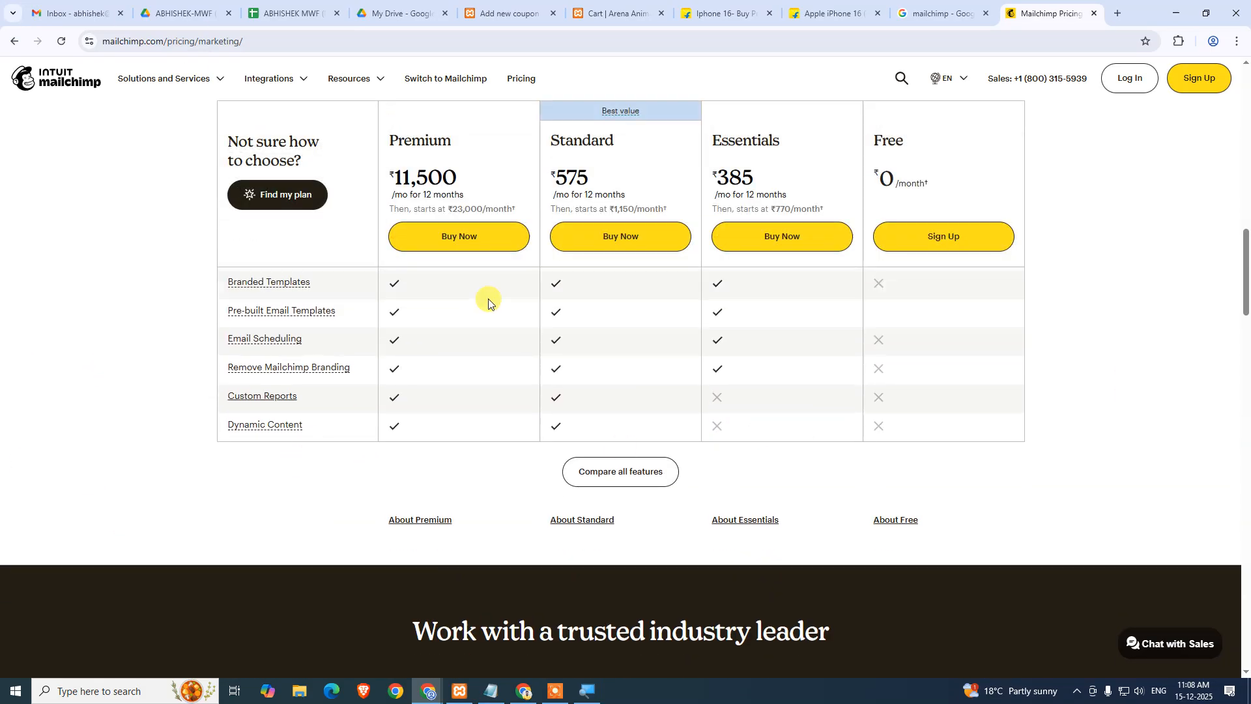
pyautogui.scroll(15, 486, 298)
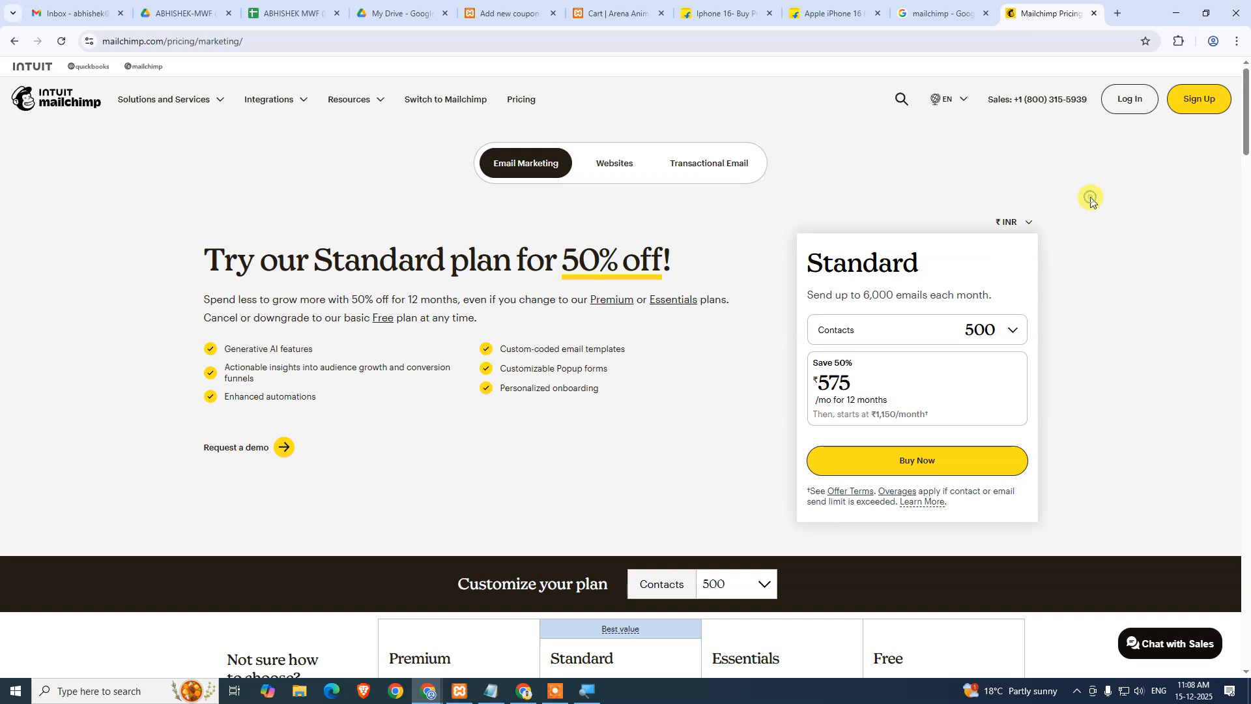
pyautogui.click(932, 13)
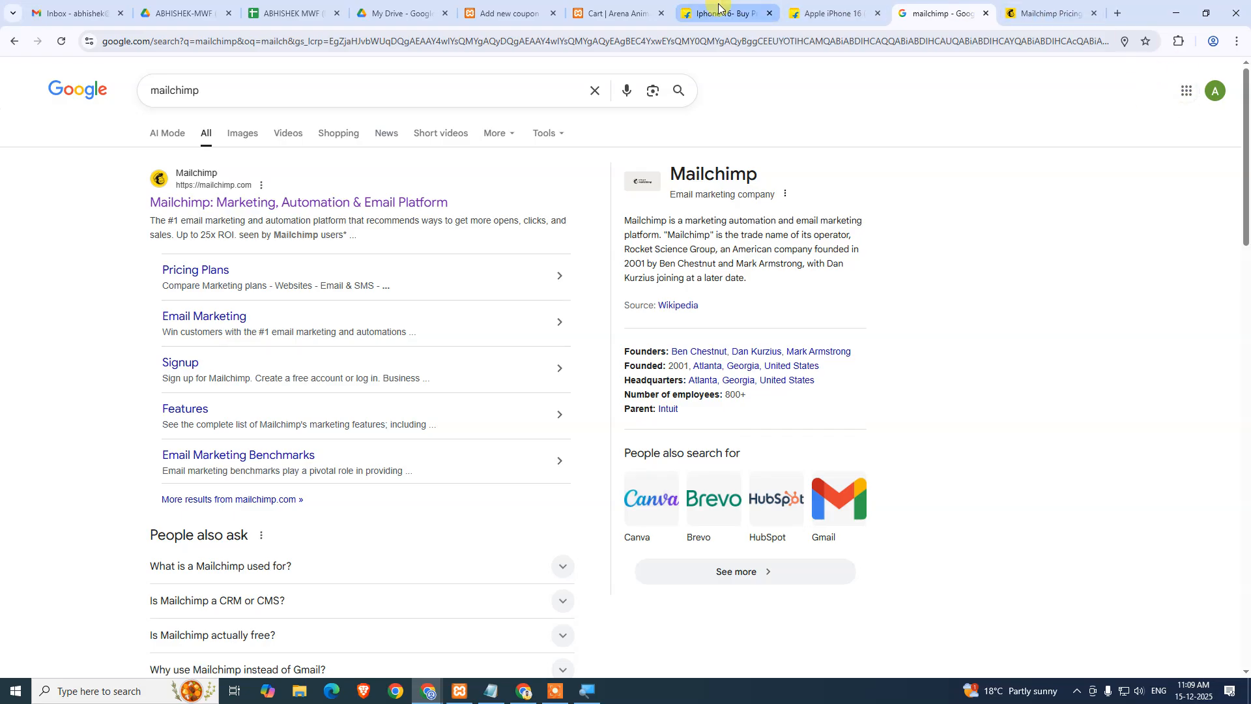
pyautogui.click(1032, 5)
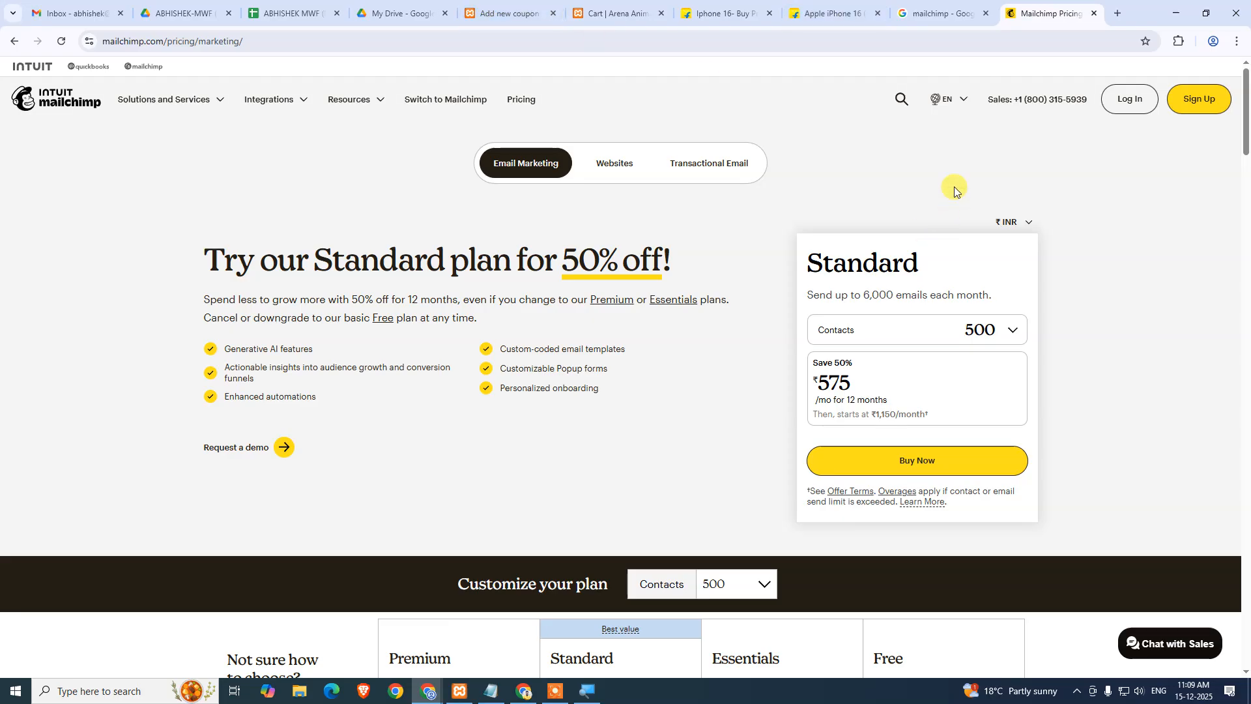
pyautogui.click(522, 97)
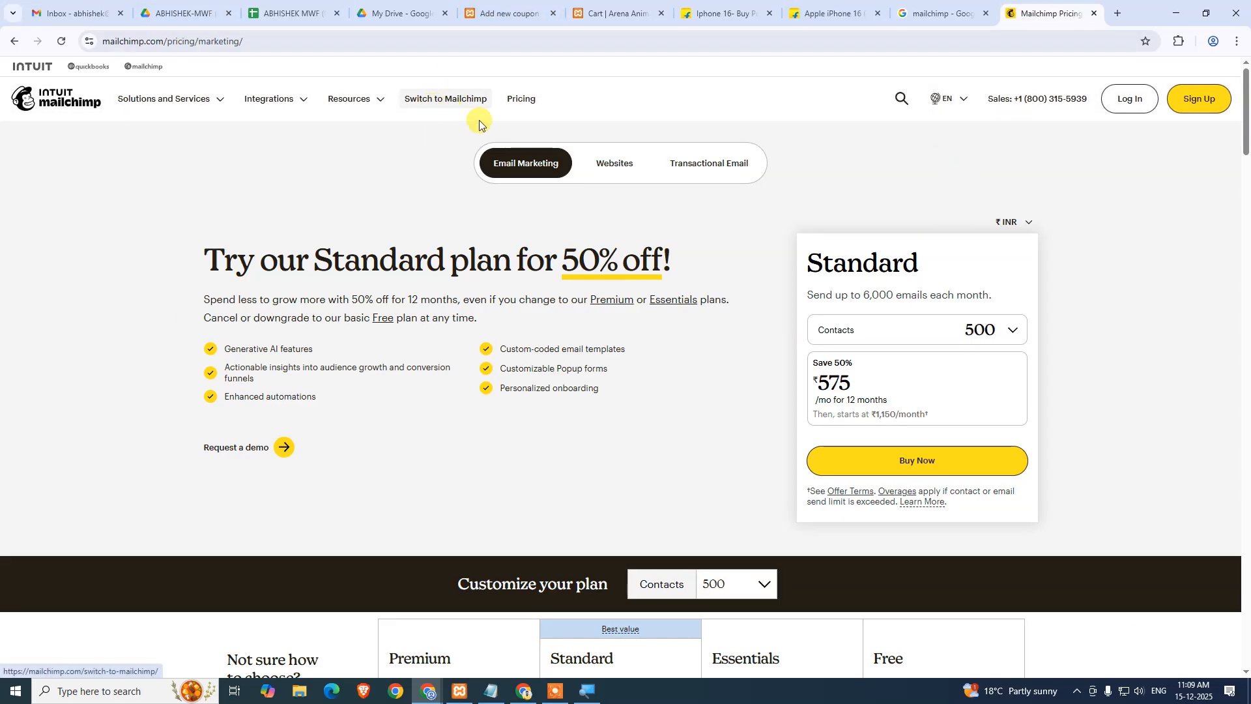
pyautogui.scroll(-8, 536, 162)
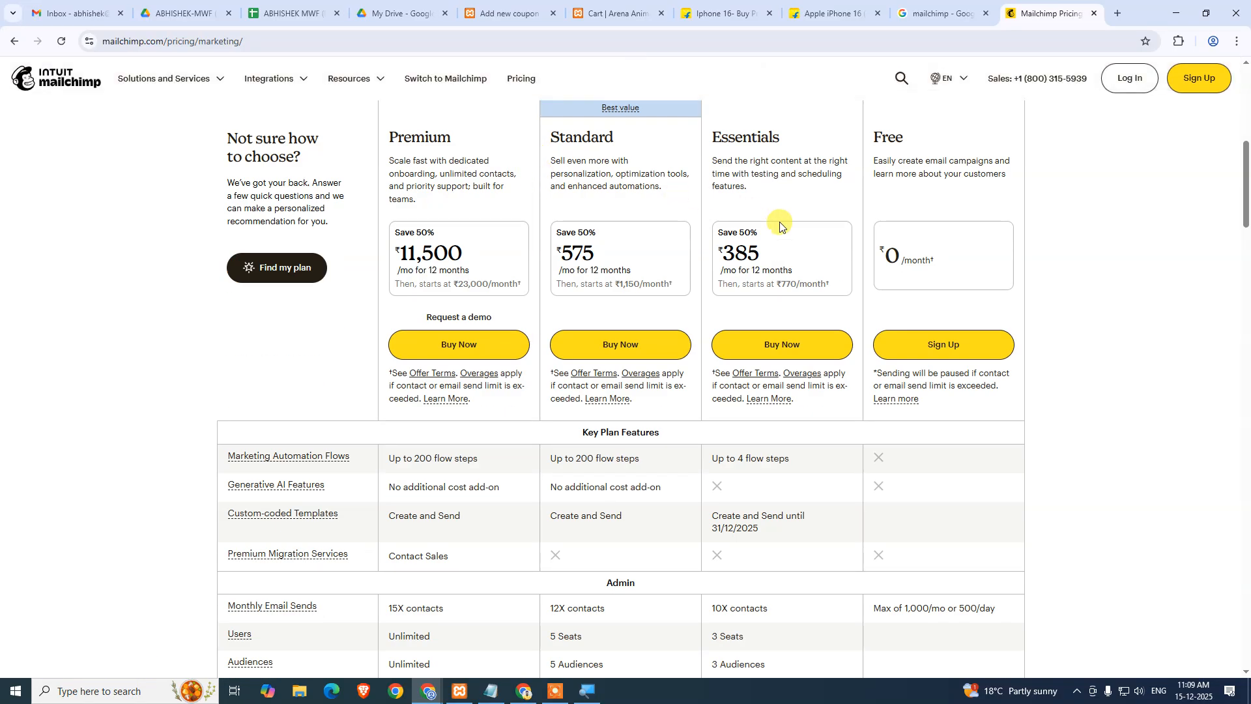
pyautogui.scroll(-4, 953, 376)
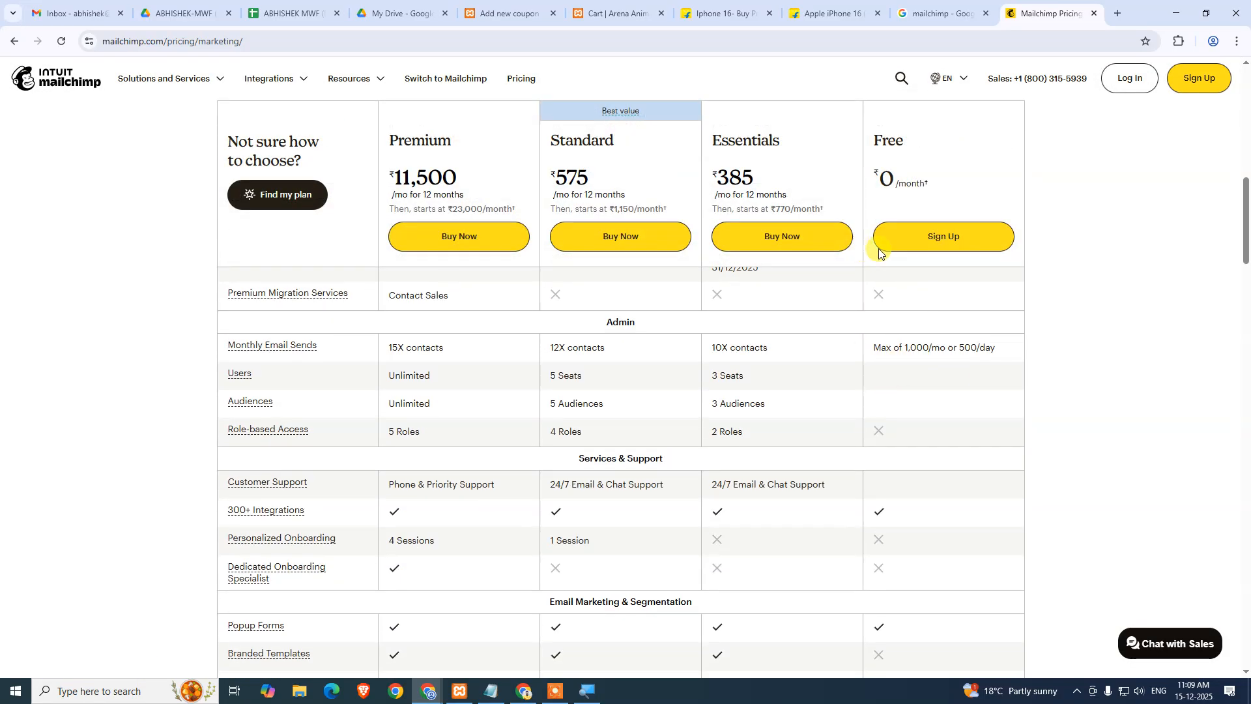
pyautogui.scroll(-5, 925, 462)
pyautogui.scroll(10, 959, 481)
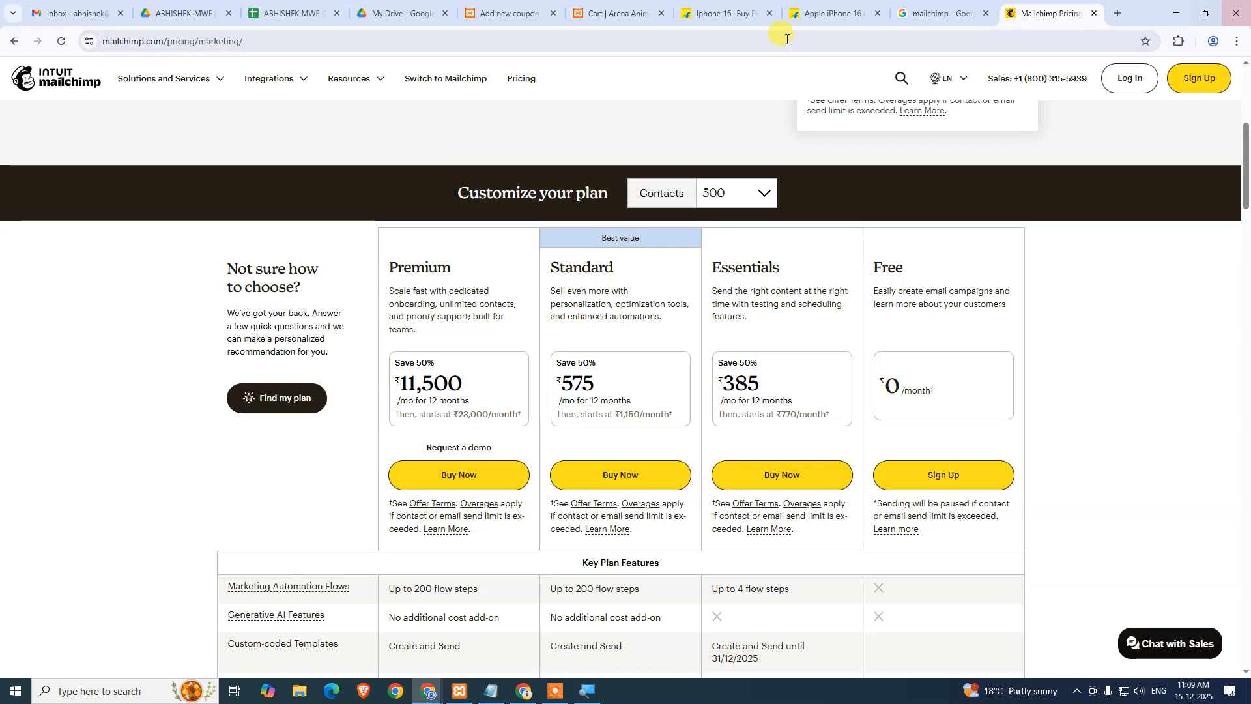
# Return to the new WooCommerce coupon, copy its code FIRST10 and publish the coupon.
pyautogui.click(511, 12)
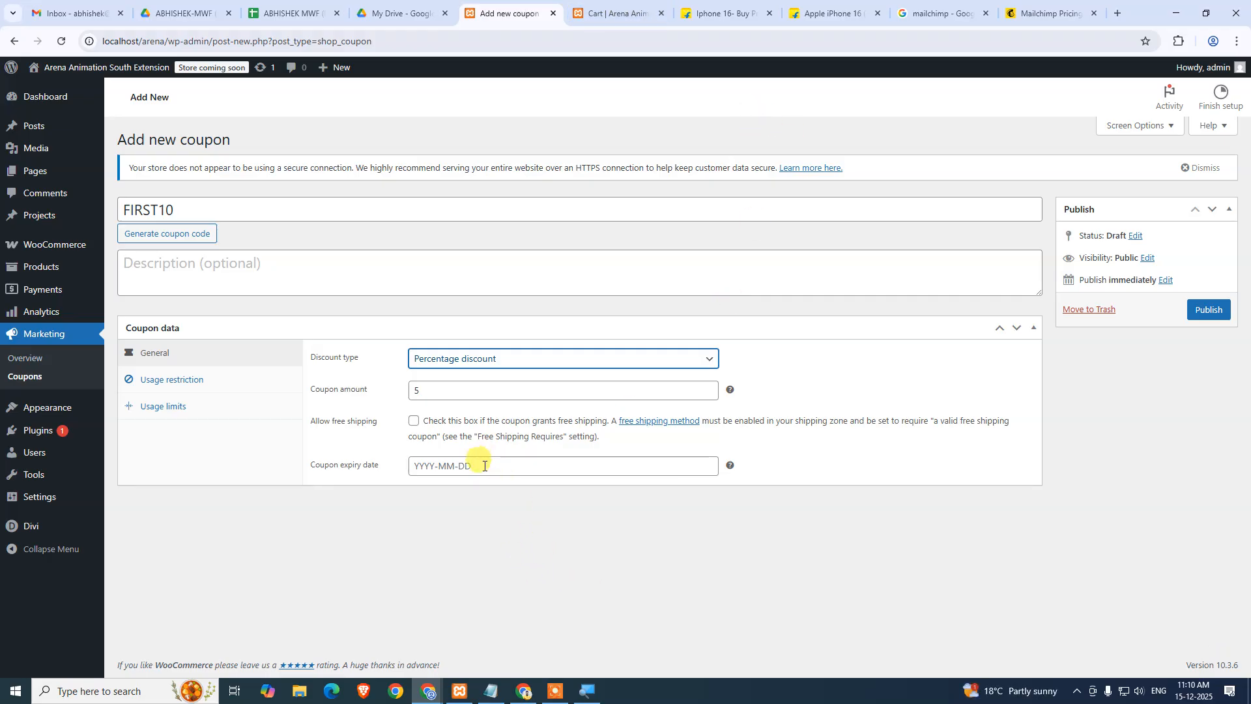
pyautogui.doubleClick(152, 209)
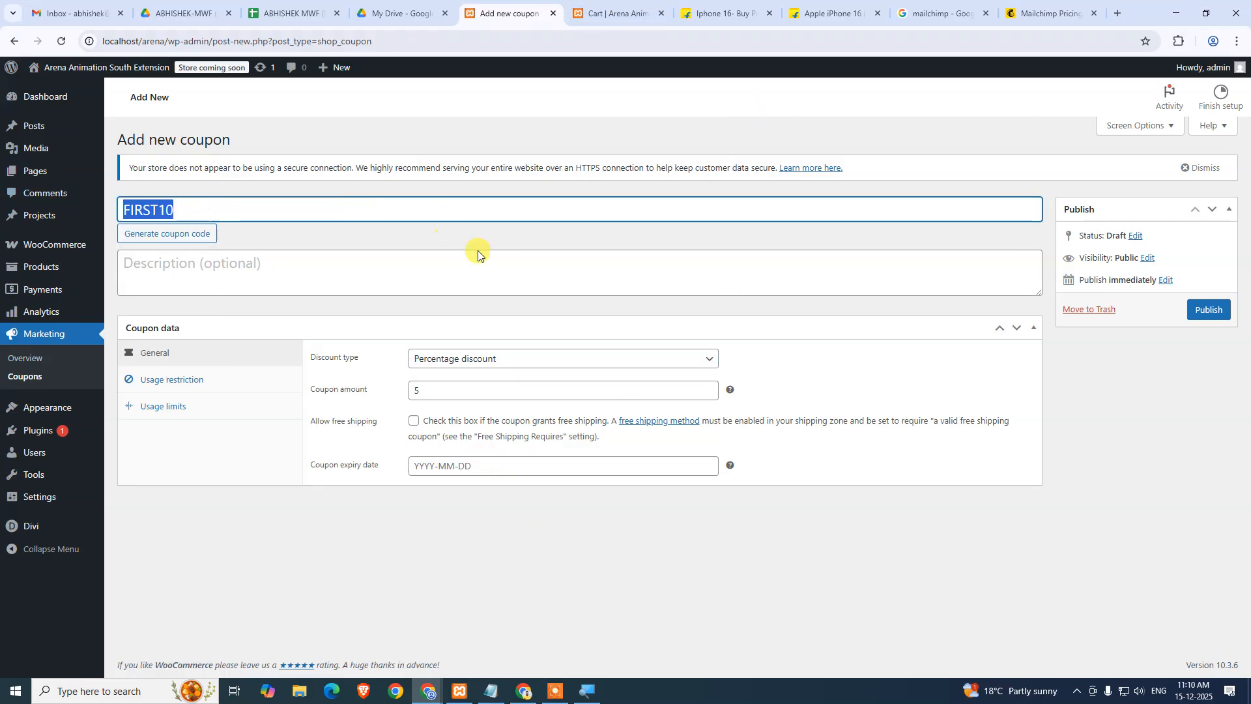
pyautogui.hotkey('ctrl', 'c')
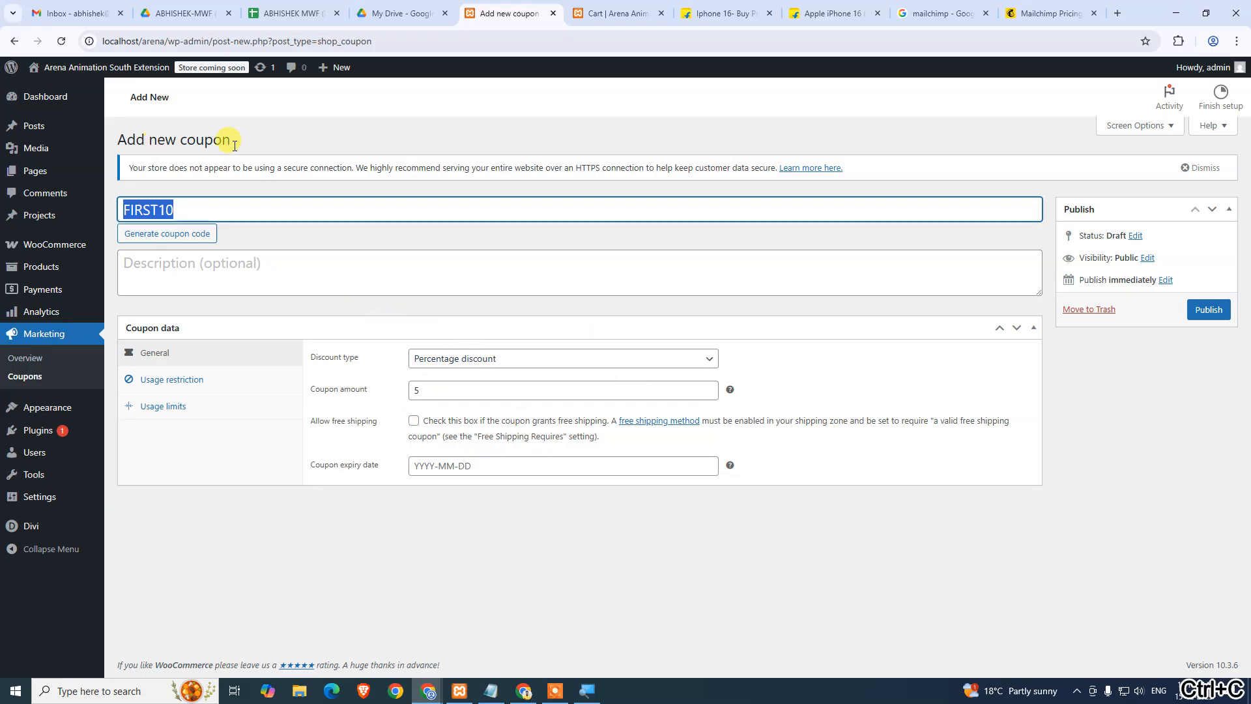
pyautogui.click(1210, 312)
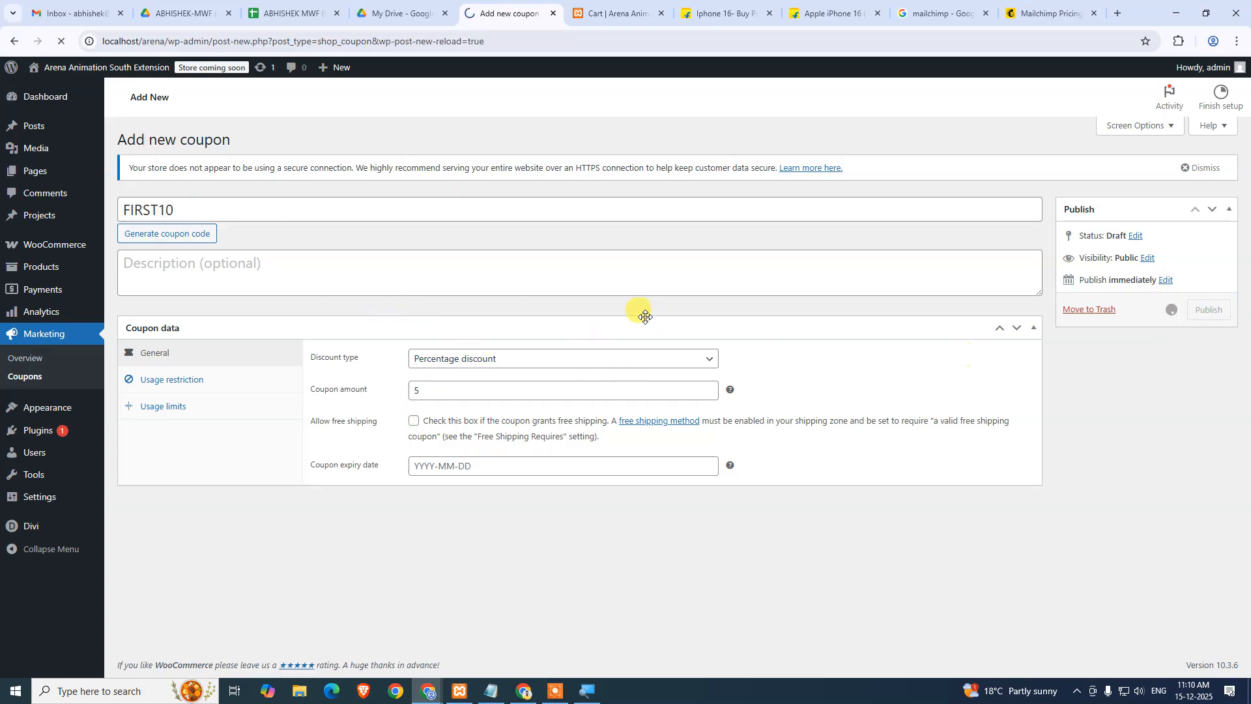
# Test the FIRST10 coupon on the store's cart page, check the discount in the cart totals and remove the coupon again.
pyautogui.moveTo(601, 6)
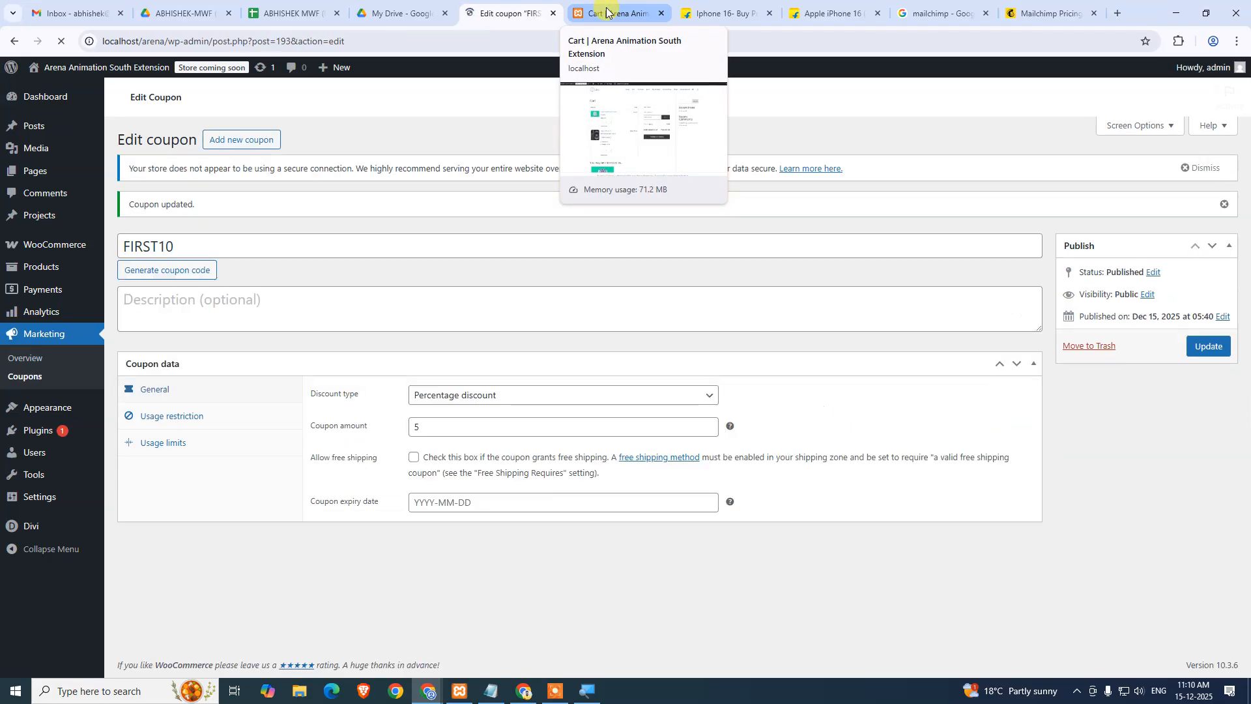
pyautogui.click(606, 12)
pyautogui.click(661, 282)
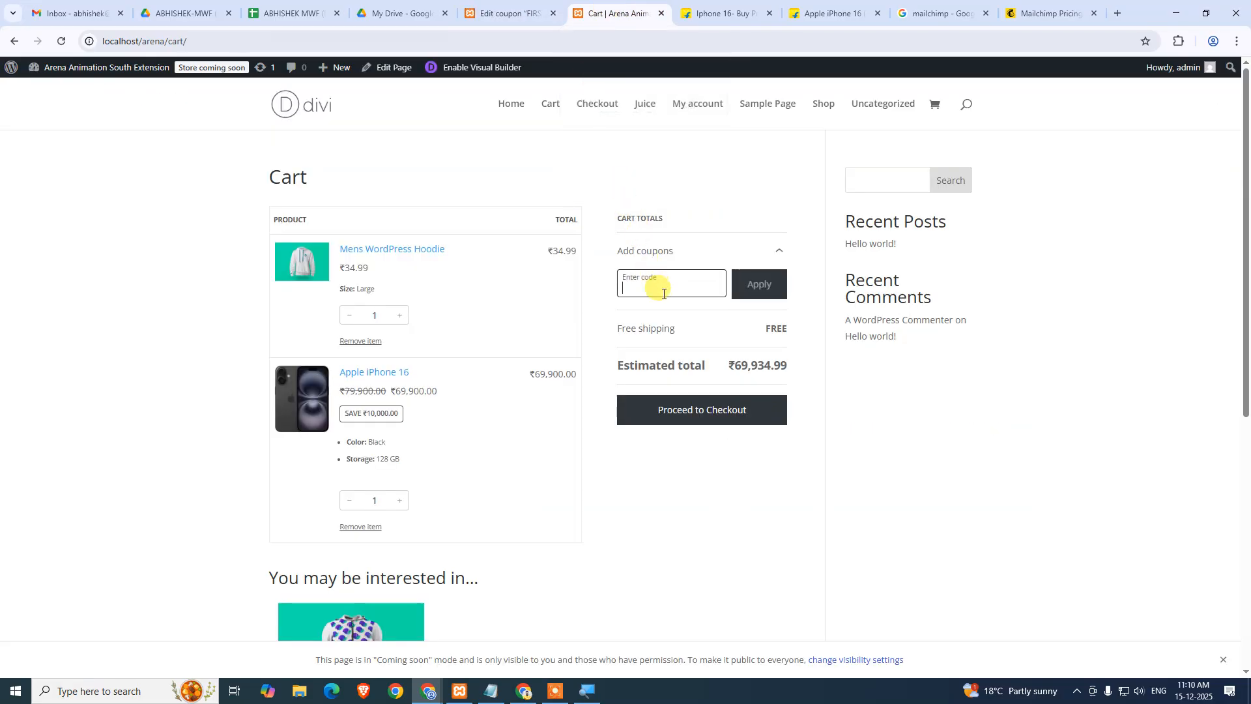
pyautogui.hotkey('ctrl', 'v')
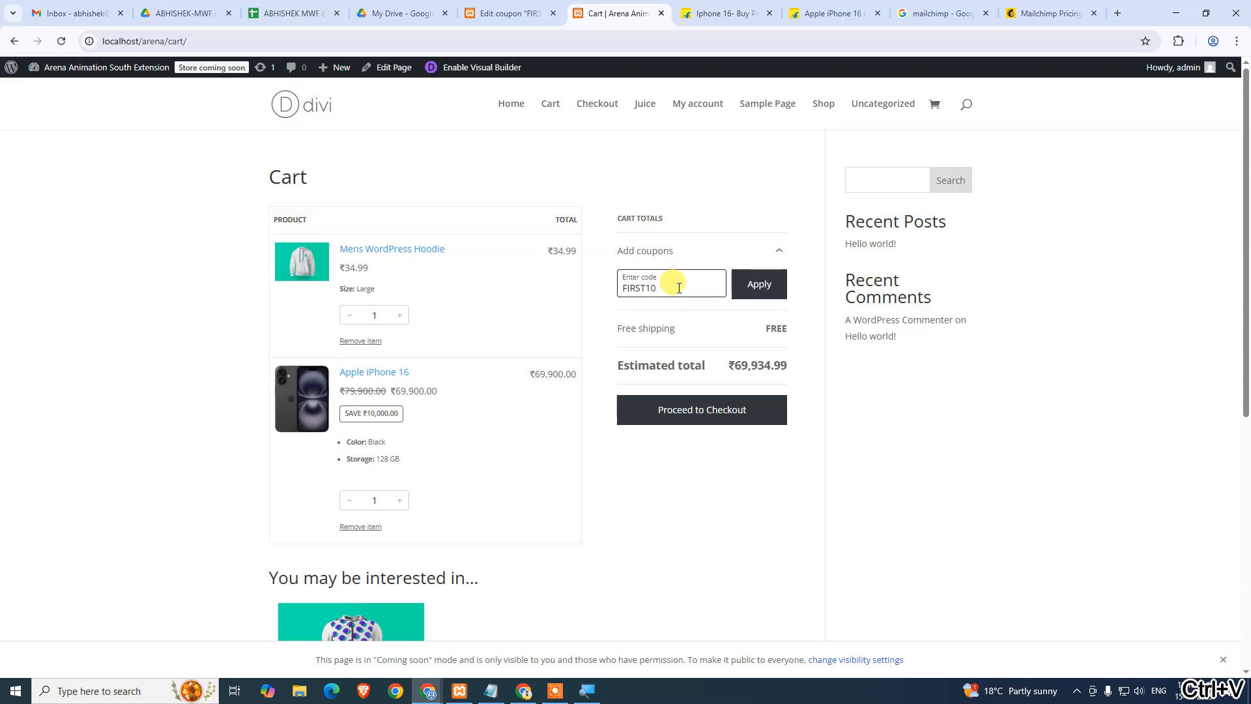
pyautogui.click(754, 285)
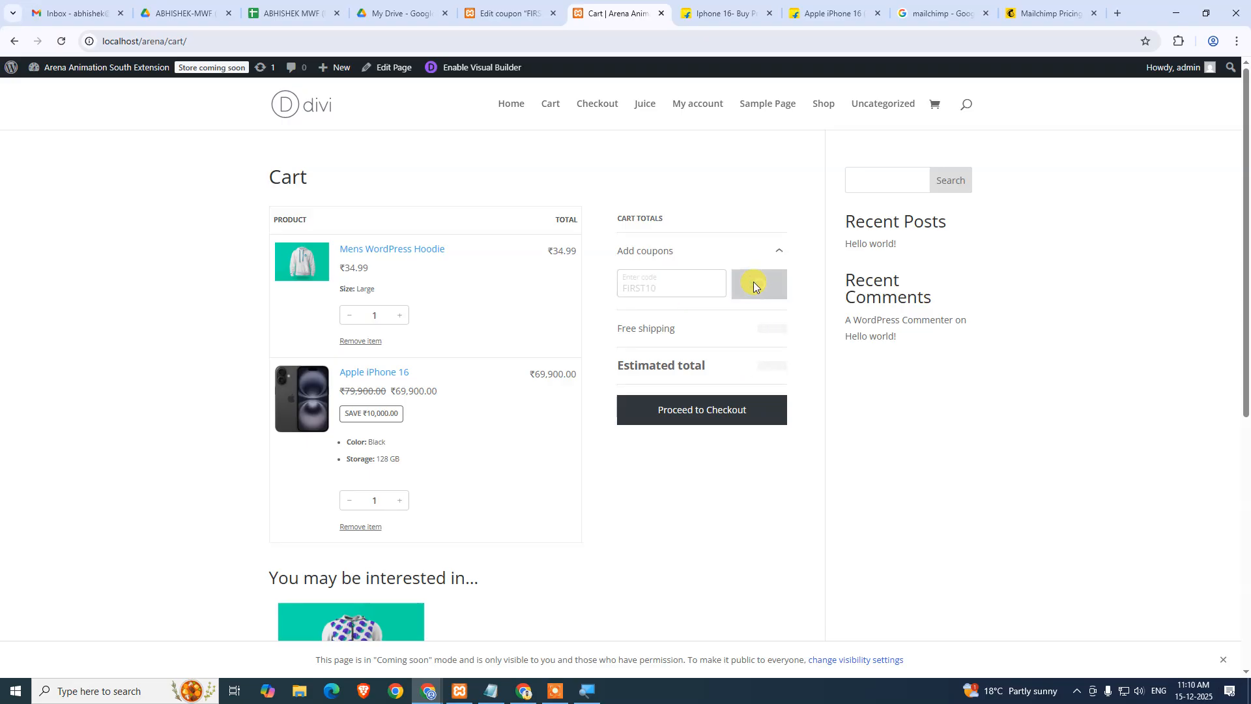
pyautogui.moveTo(736, 316); pyautogui.dragTo(795, 313)
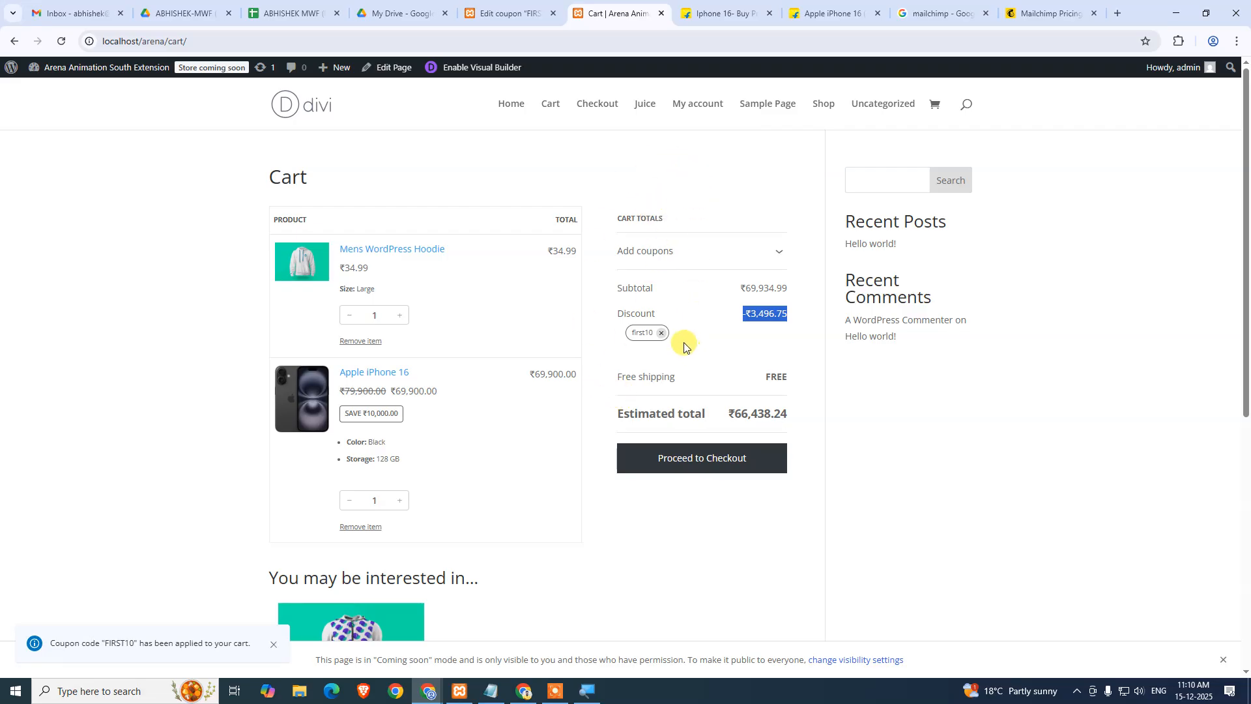
pyautogui.click(661, 333)
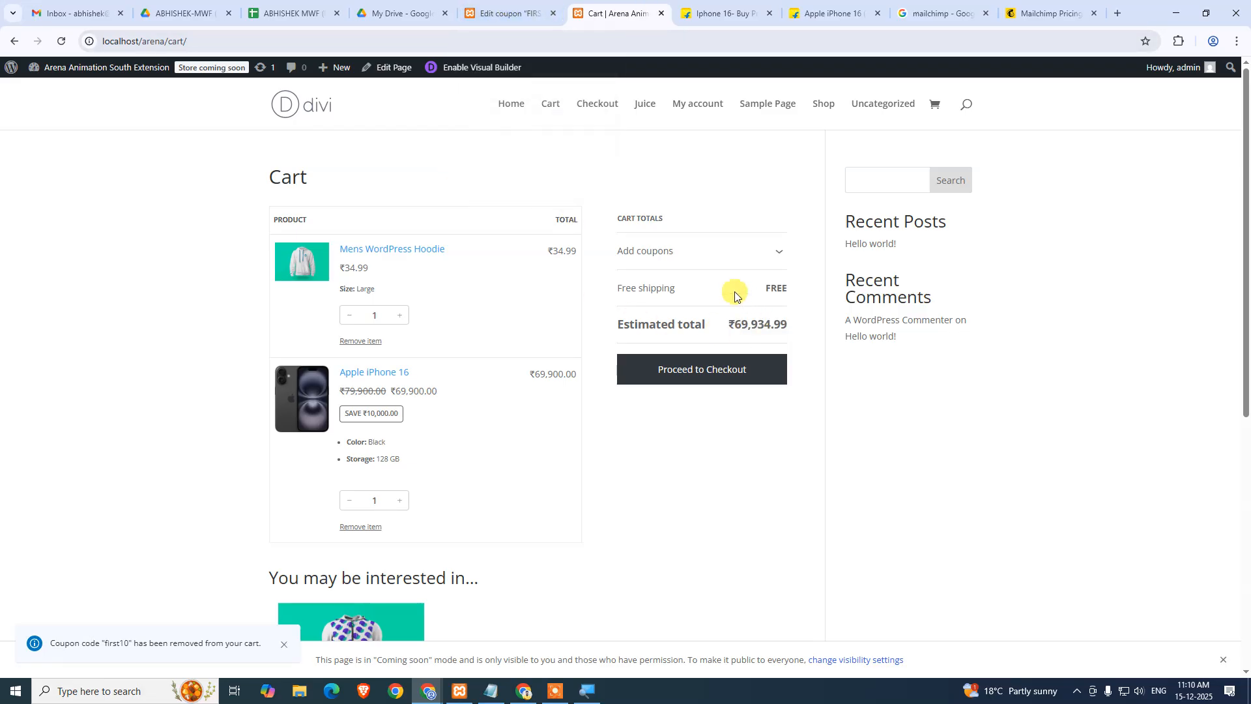
pyautogui.moveTo(615, 291); pyautogui.dragTo(810, 291)
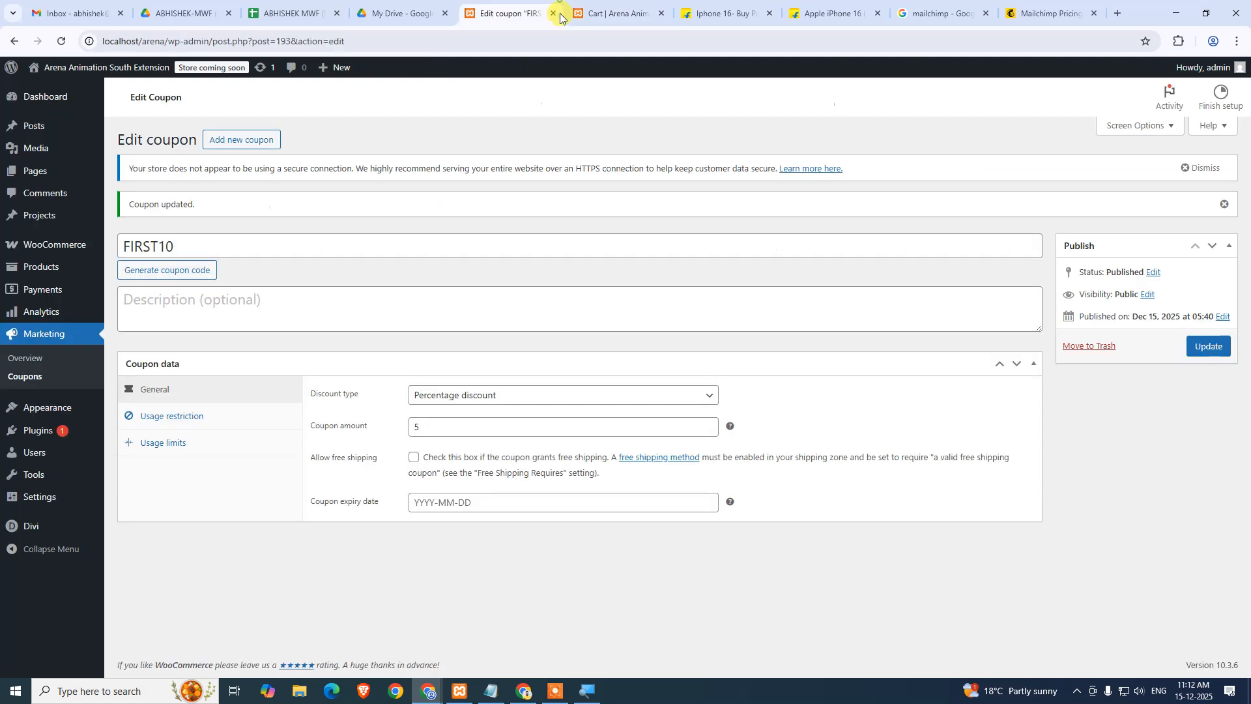
# Look through the store's full product list in the WordPress admin and open the product Brands page.
pyautogui.click(515, 13)
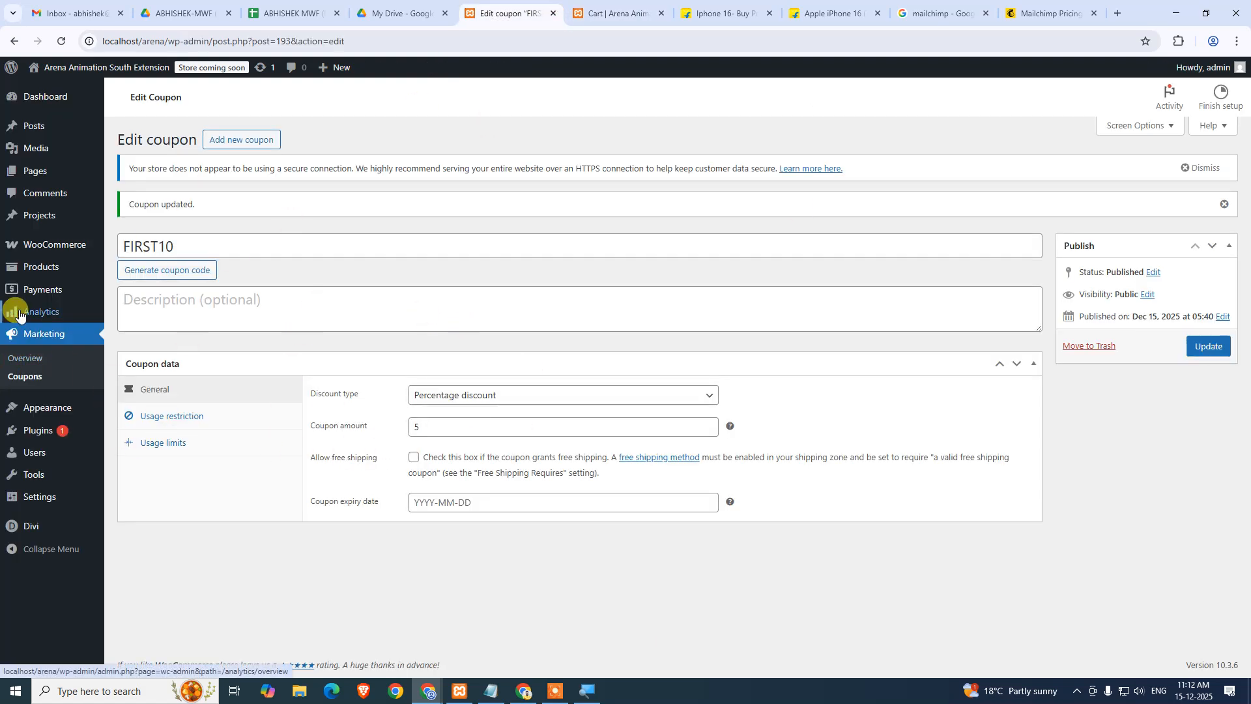
pyautogui.moveTo(29, 267)
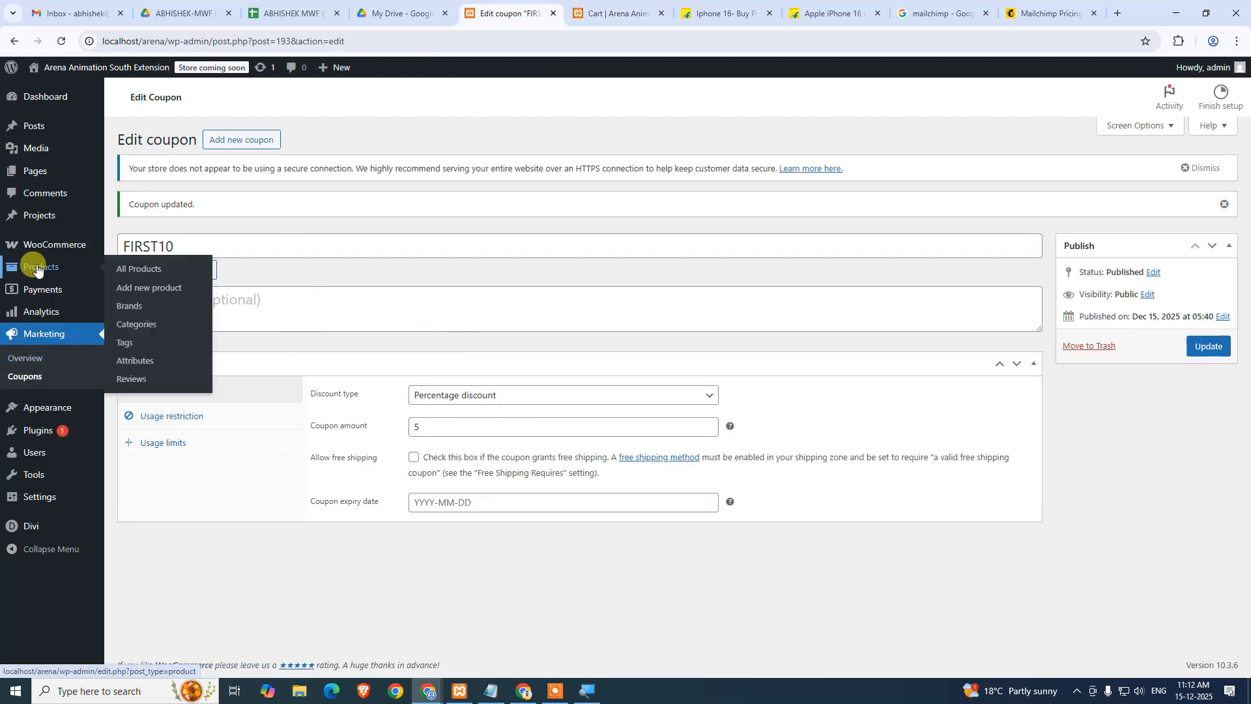
pyautogui.click(147, 268)
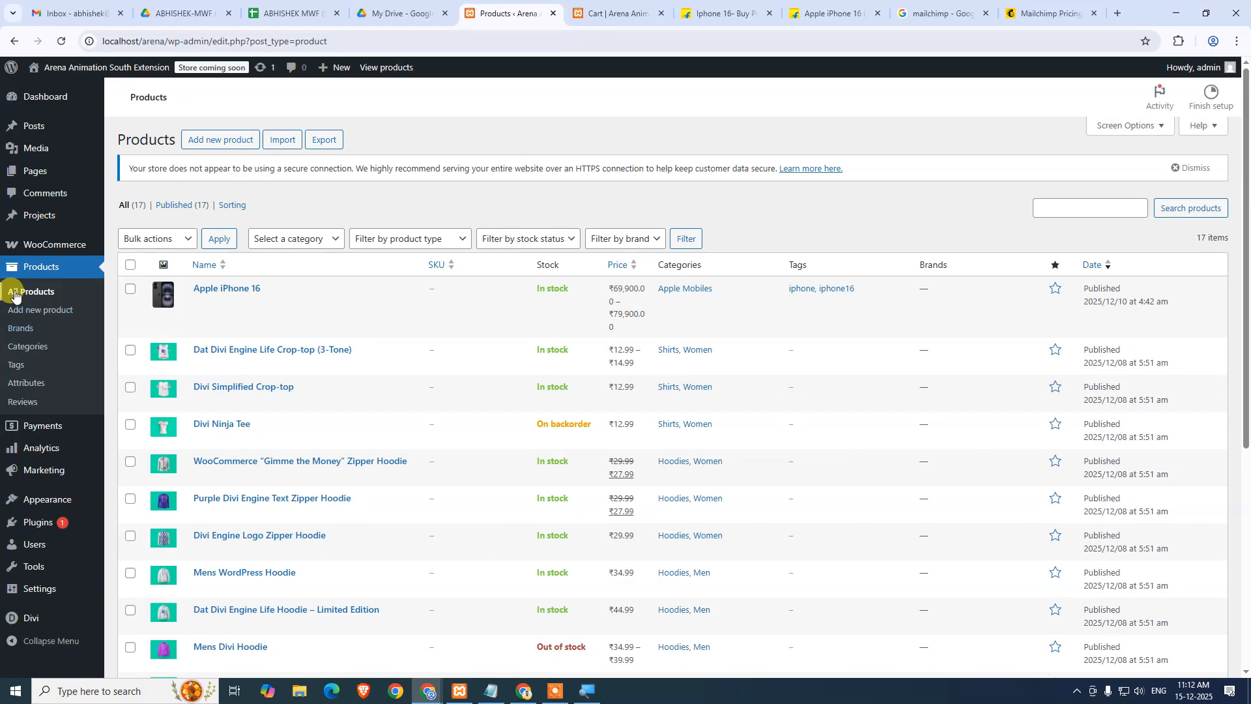
pyautogui.moveTo(33, 126)
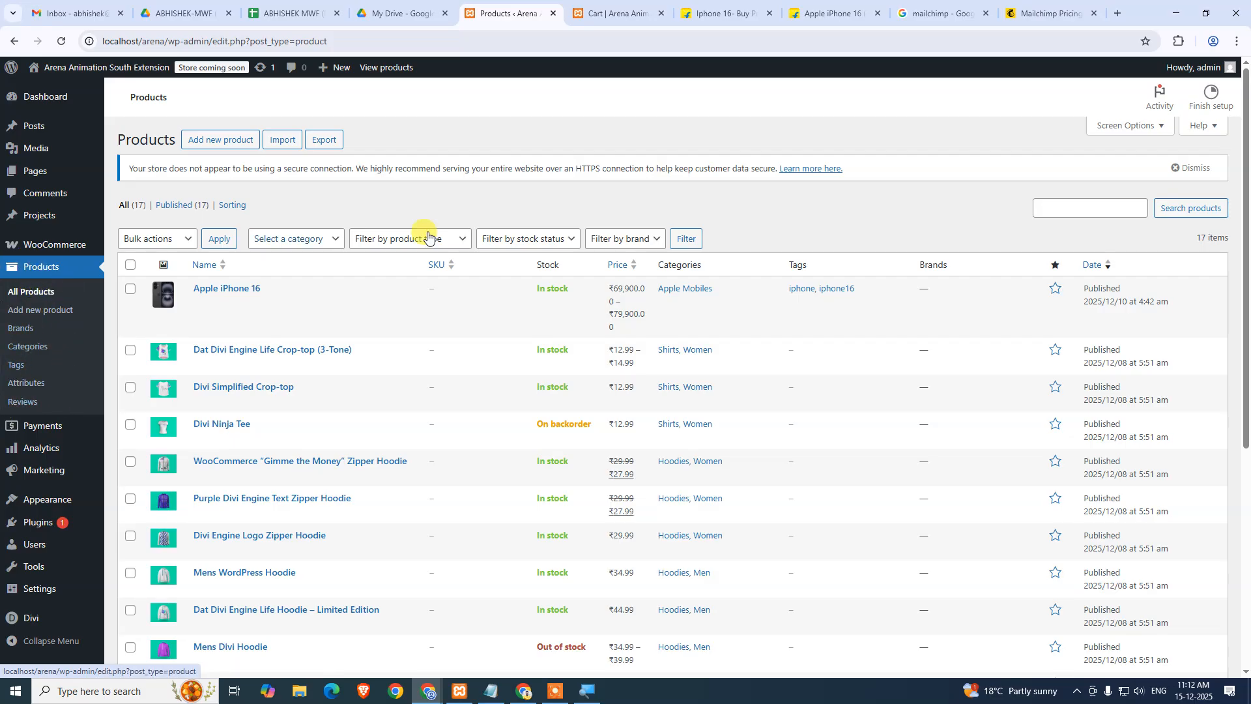
pyautogui.scroll(-2, 935, 273)
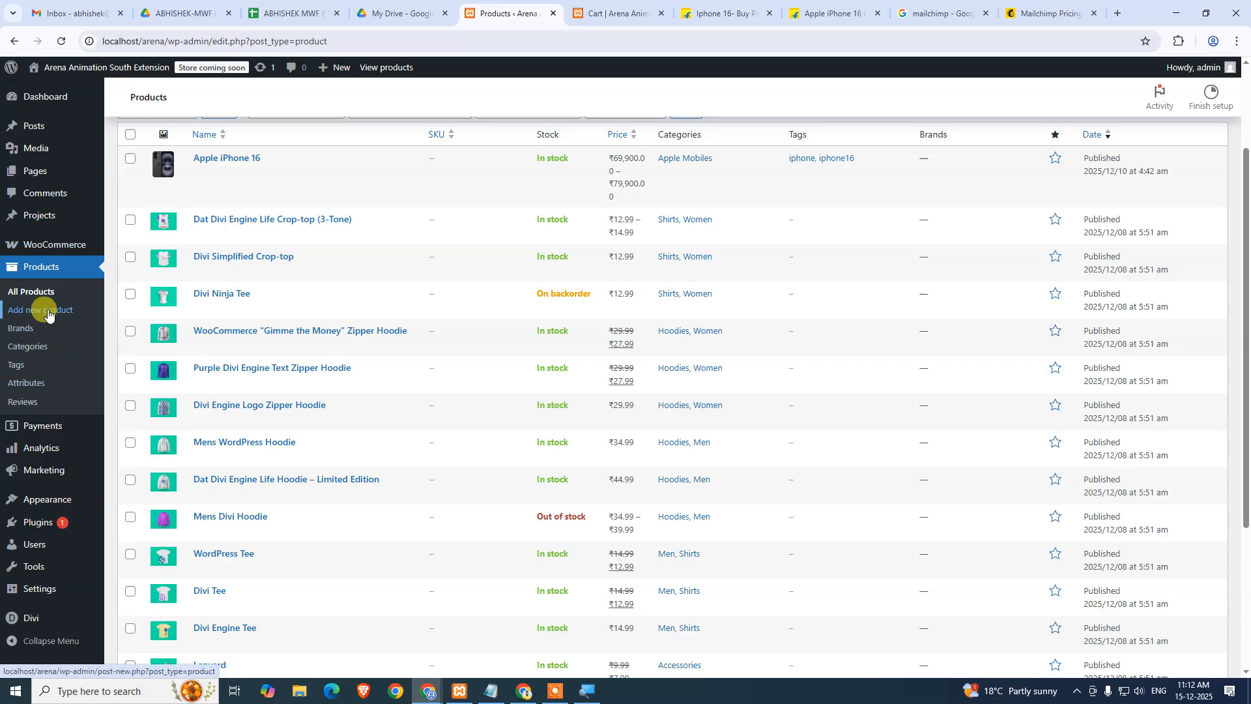
pyautogui.click(15, 331)
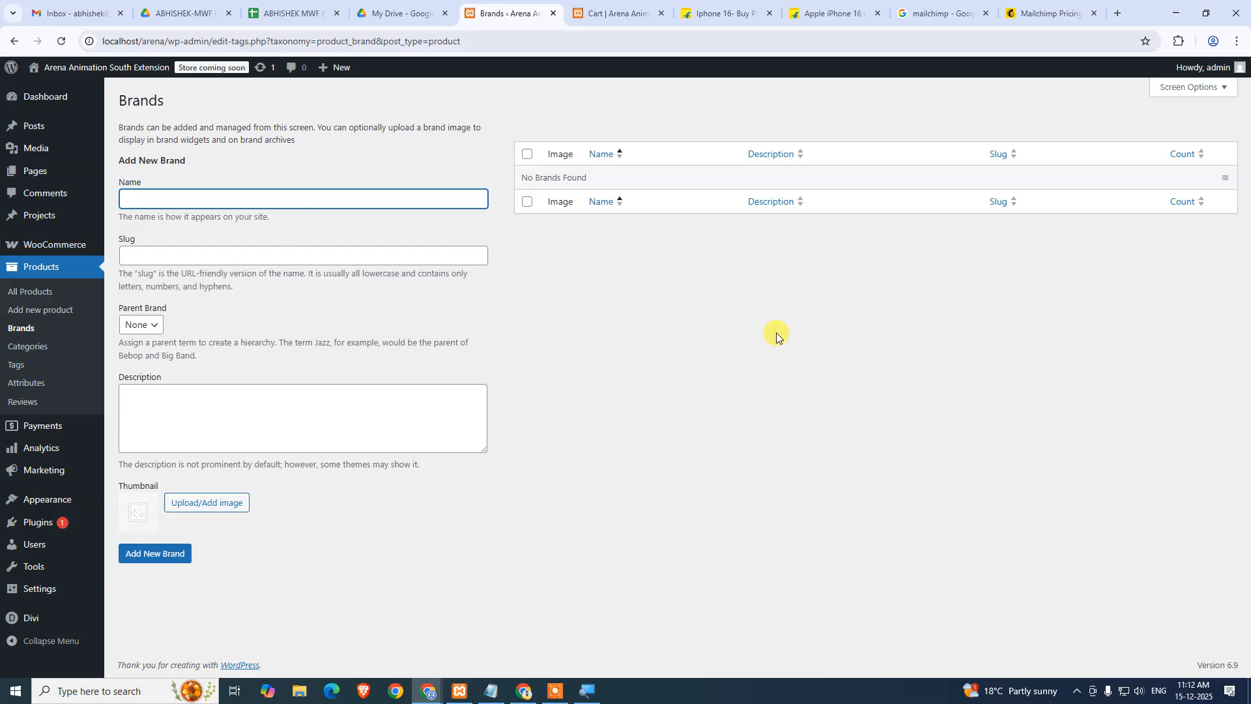
pyautogui.click(776, 334)
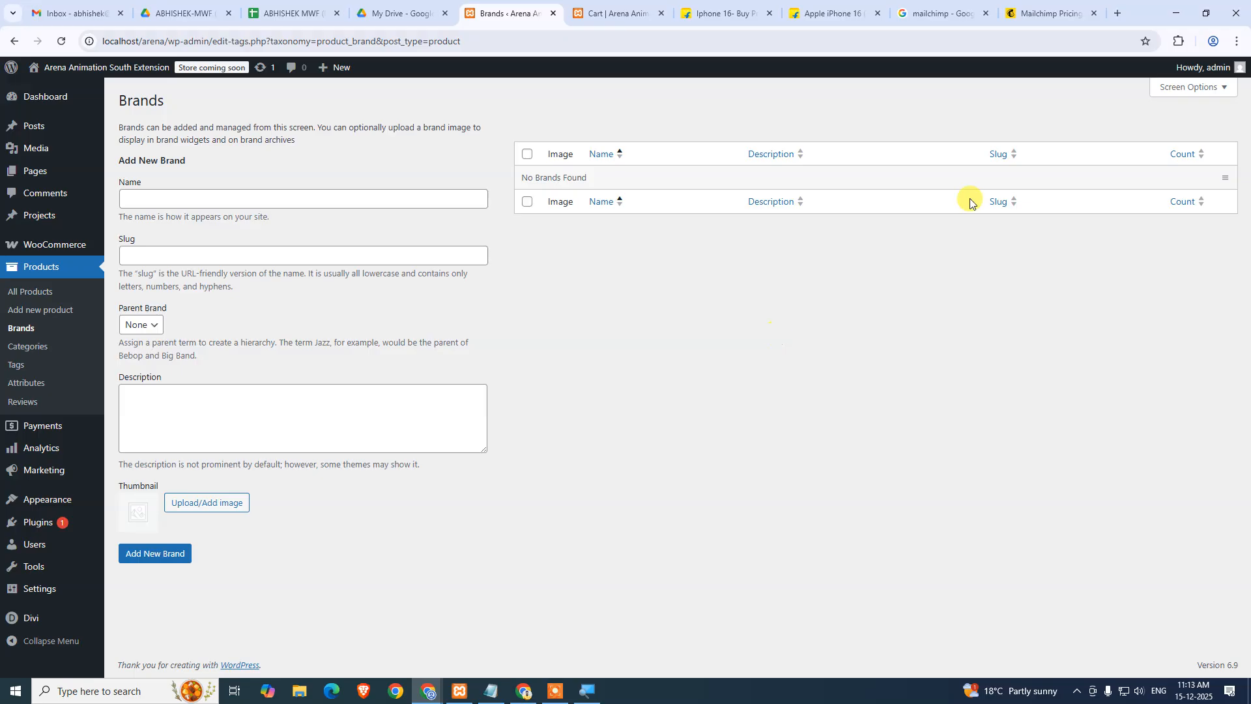
# Switch to Flipkart, search for "bata" and look through the brand's products in the results.
pyautogui.click(720, 13)
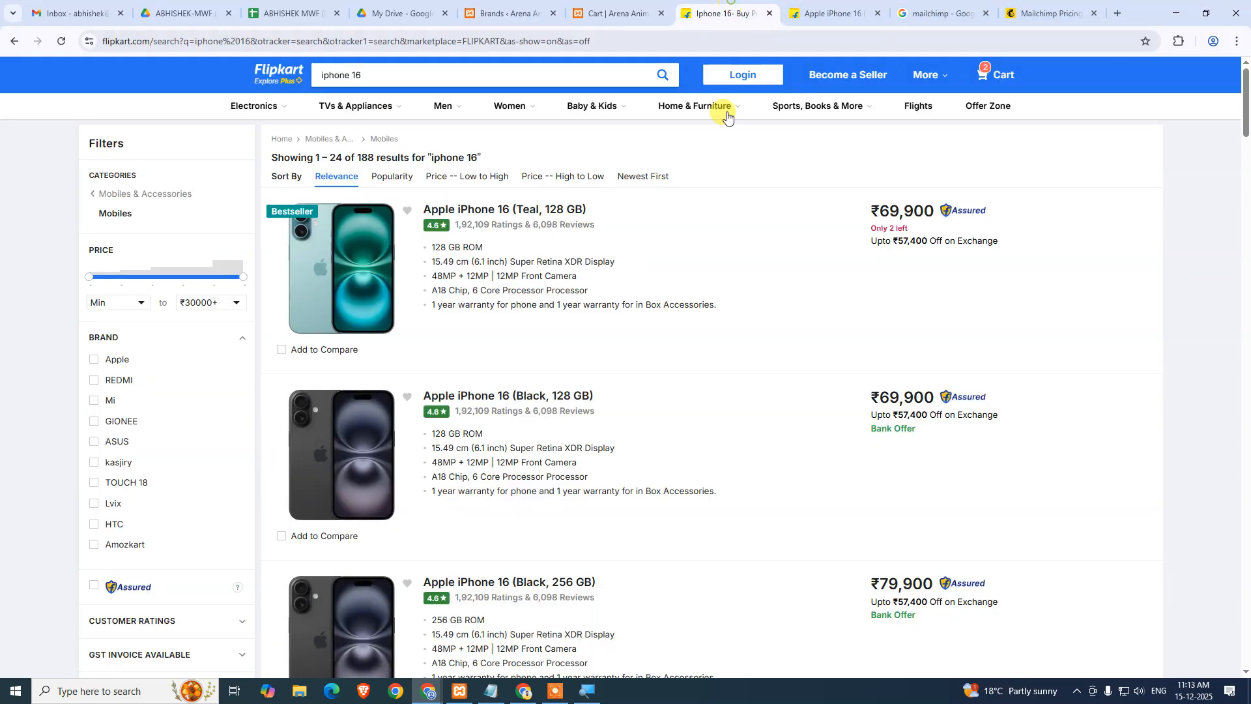
pyautogui.click(383, 66)
pyautogui.write('bata')
pyautogui.press('Return')
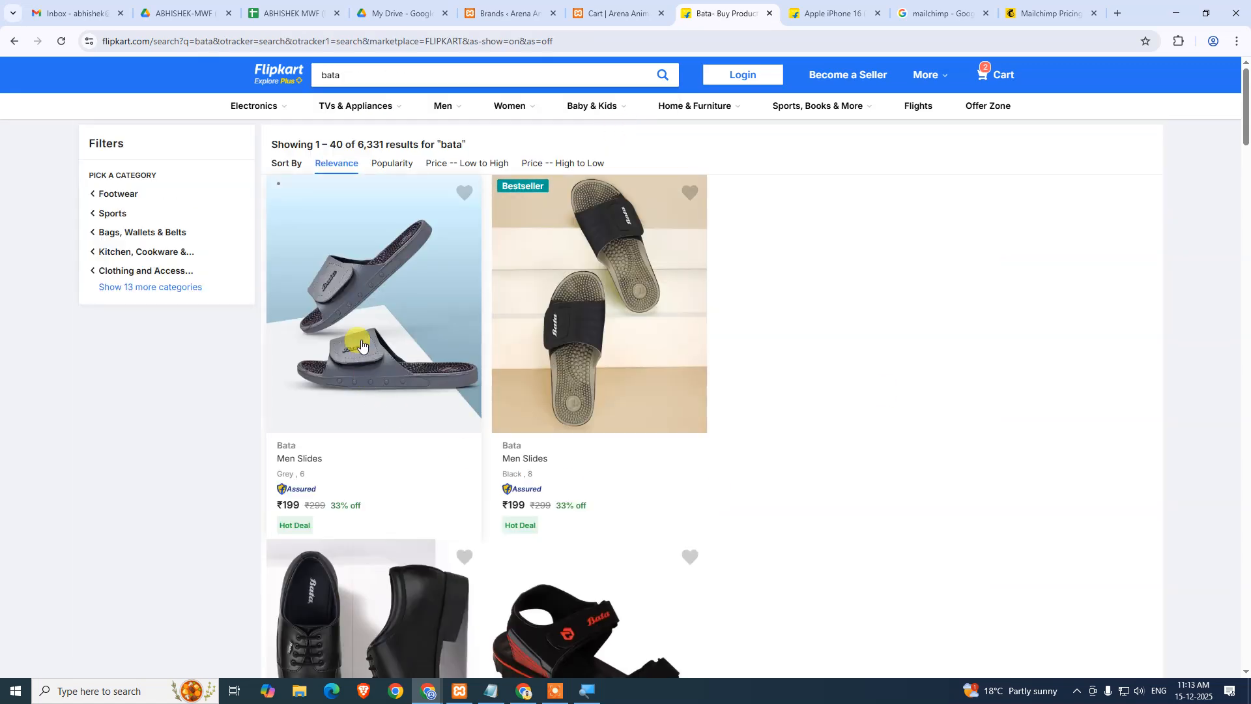
pyautogui.scroll(-10, 547, 279)
pyautogui.scroll(-18, 555, 338)
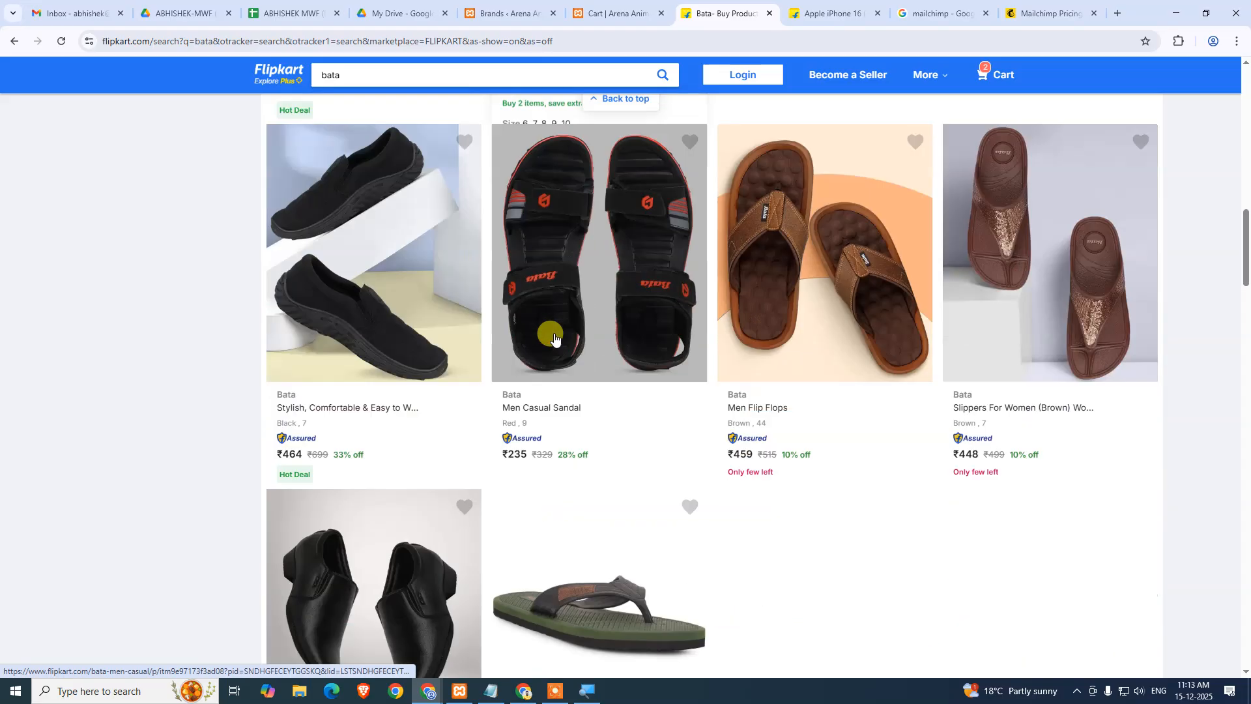
pyautogui.scroll(-5, 554, 337)
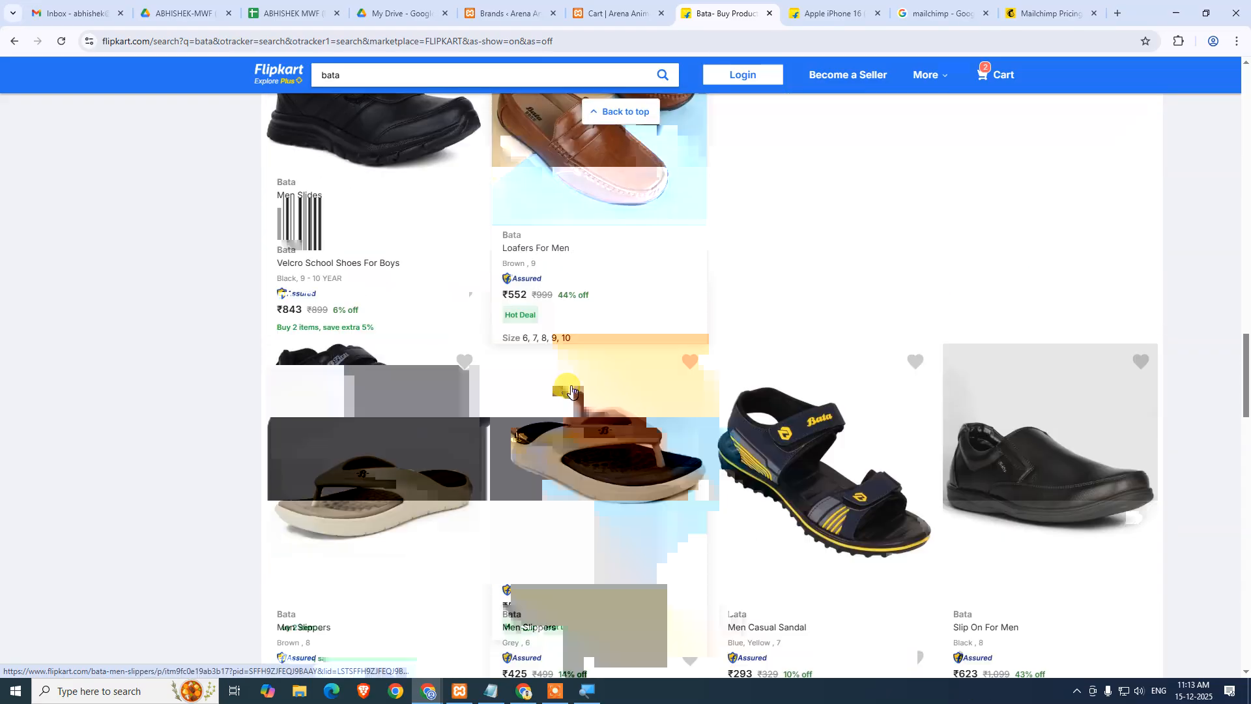
pyautogui.scroll(6, 544, 266)
pyautogui.scroll(15, 749, 176)
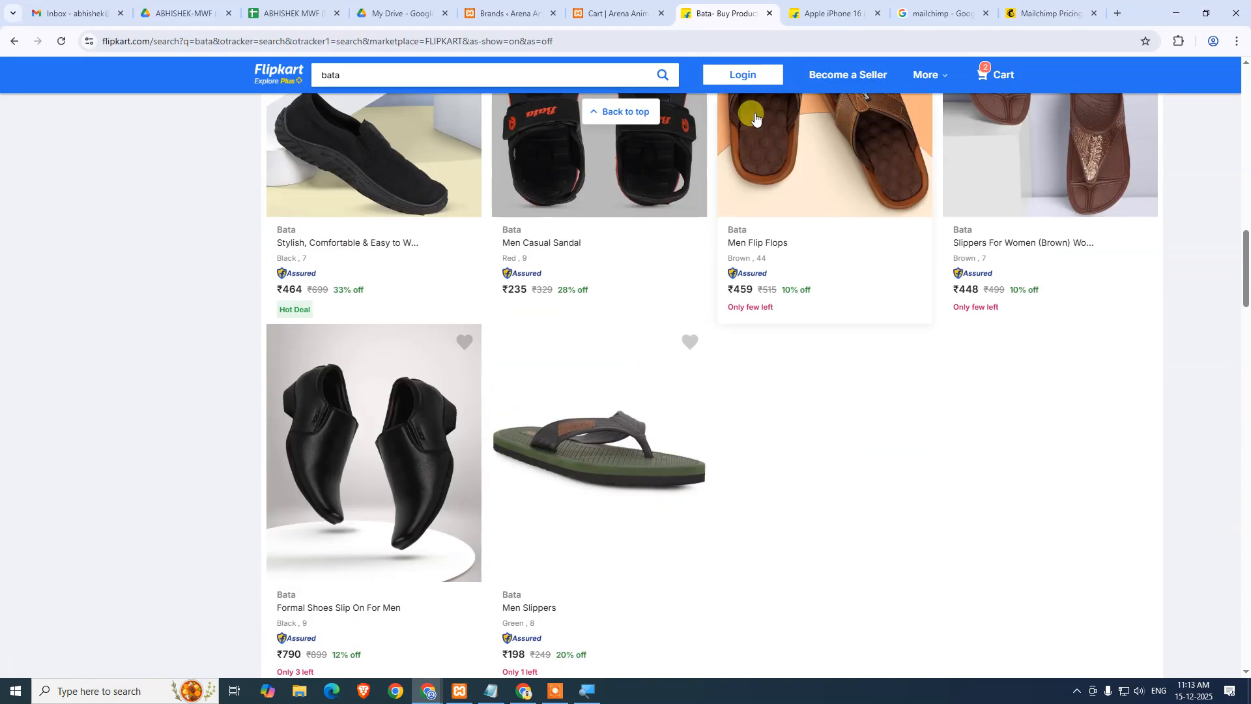
pyautogui.scroll(6, 750, 176)
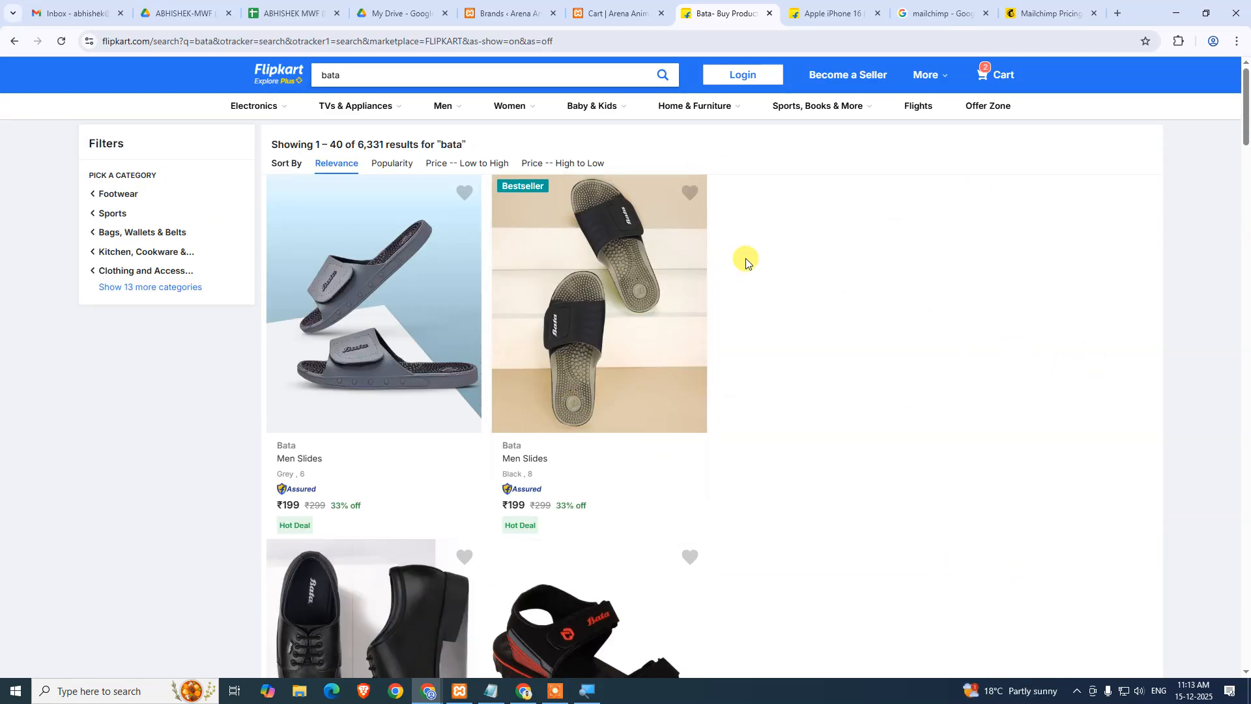
pyautogui.scroll(-11, 928, 287)
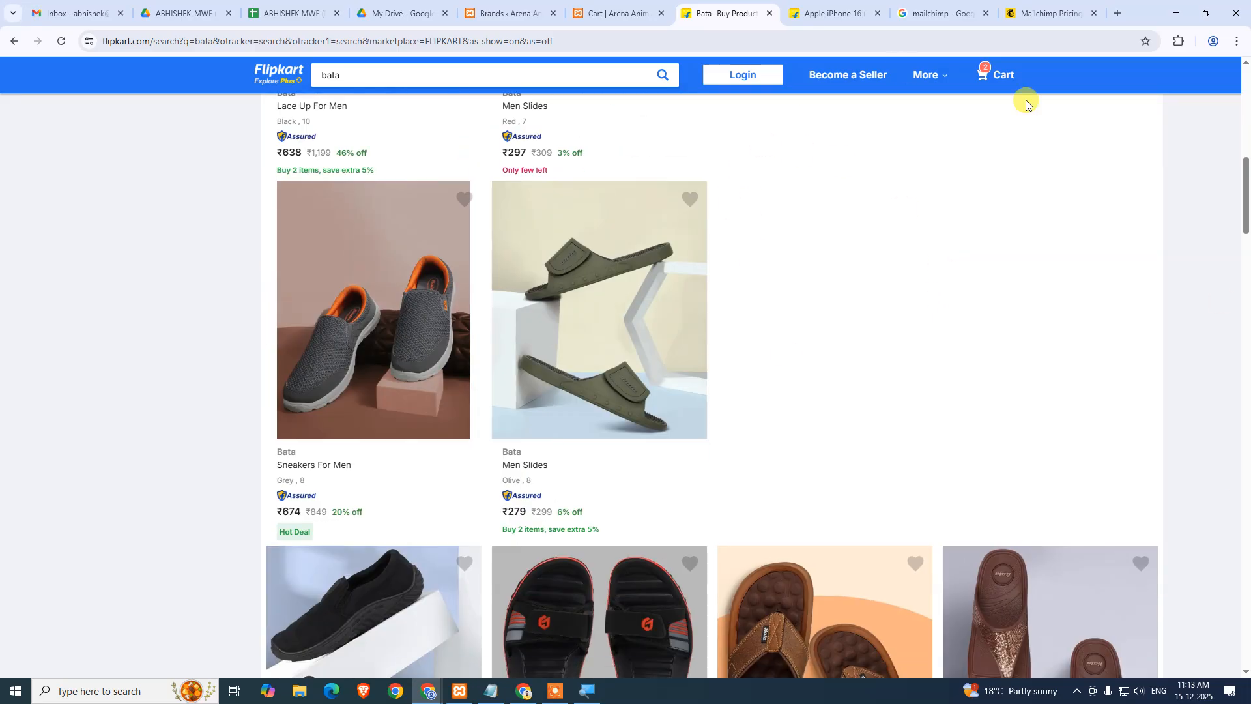
pyautogui.scroll(11, 740, 391)
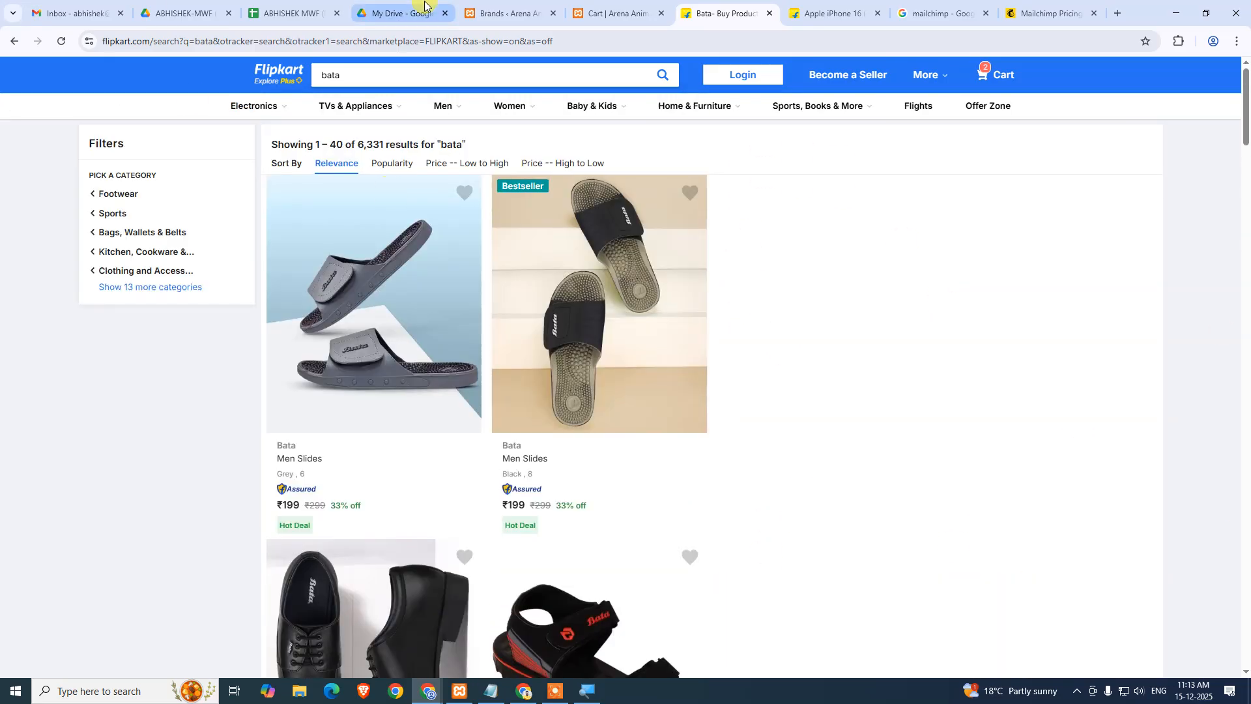
# Open Flipkart's homepage and look over its deals, brand offers and product categories.
pyautogui.click(275, 73)
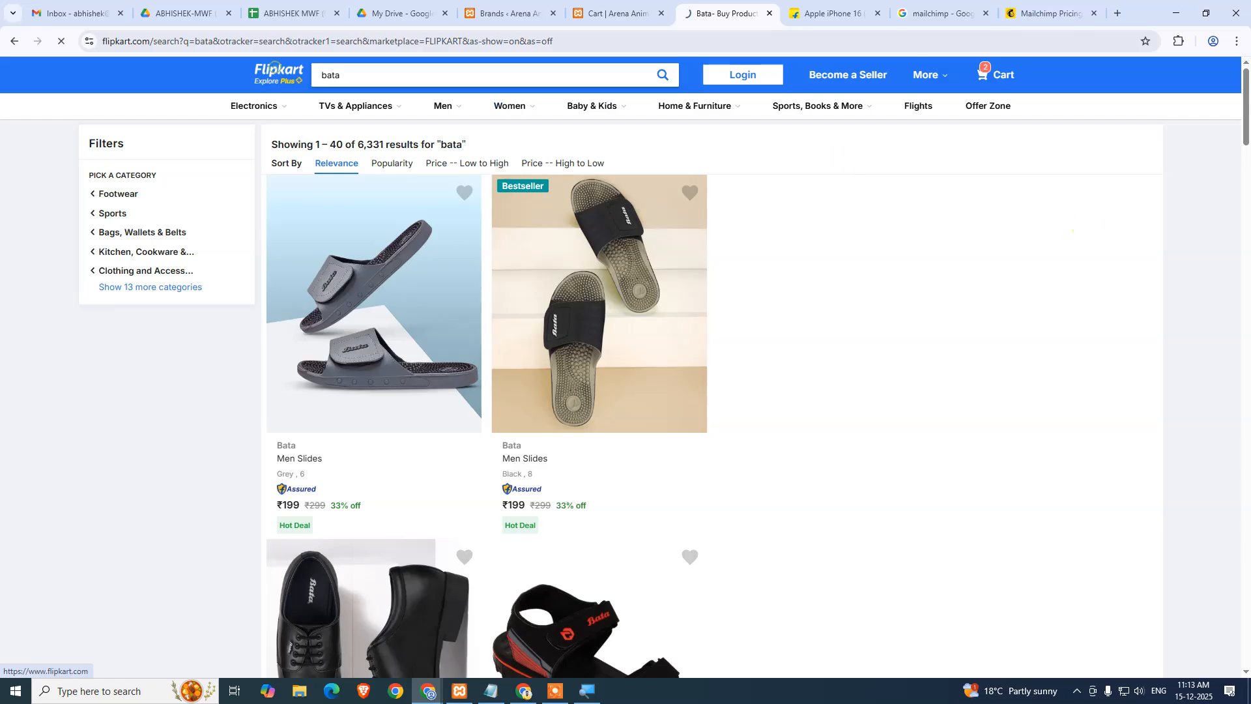
pyautogui.scroll(-4, 1064, 243)
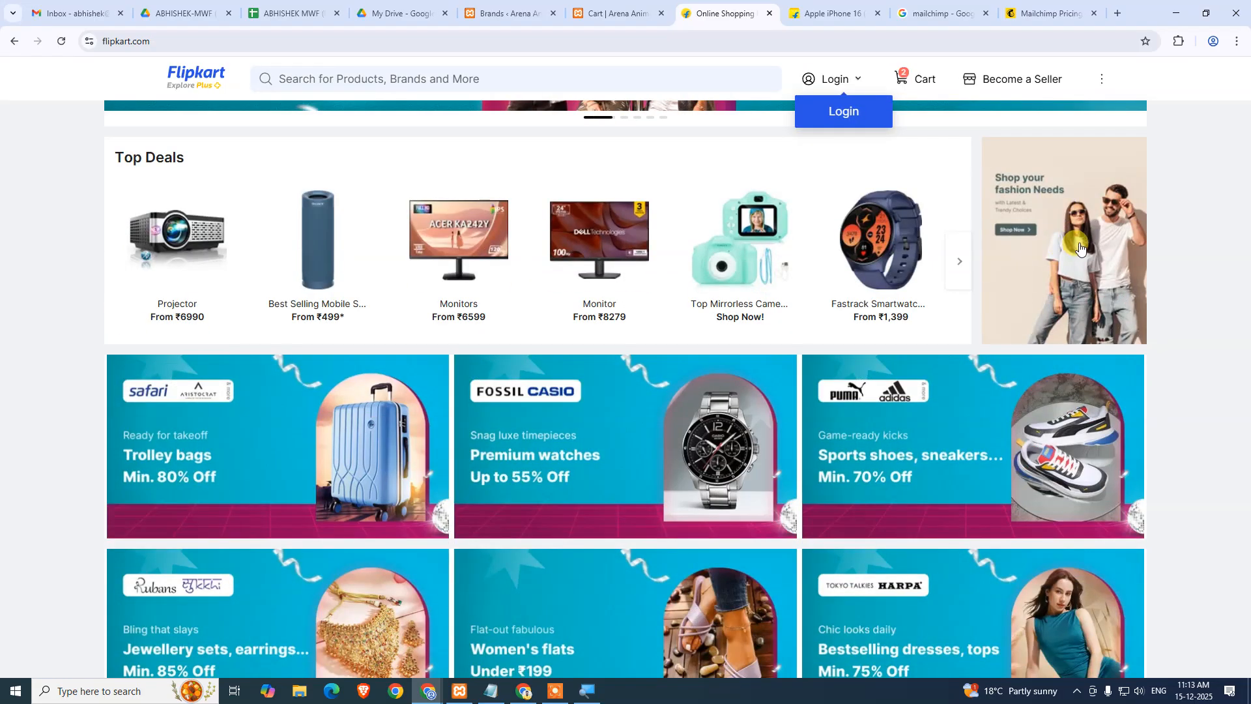
pyautogui.scroll(4, 192, 152)
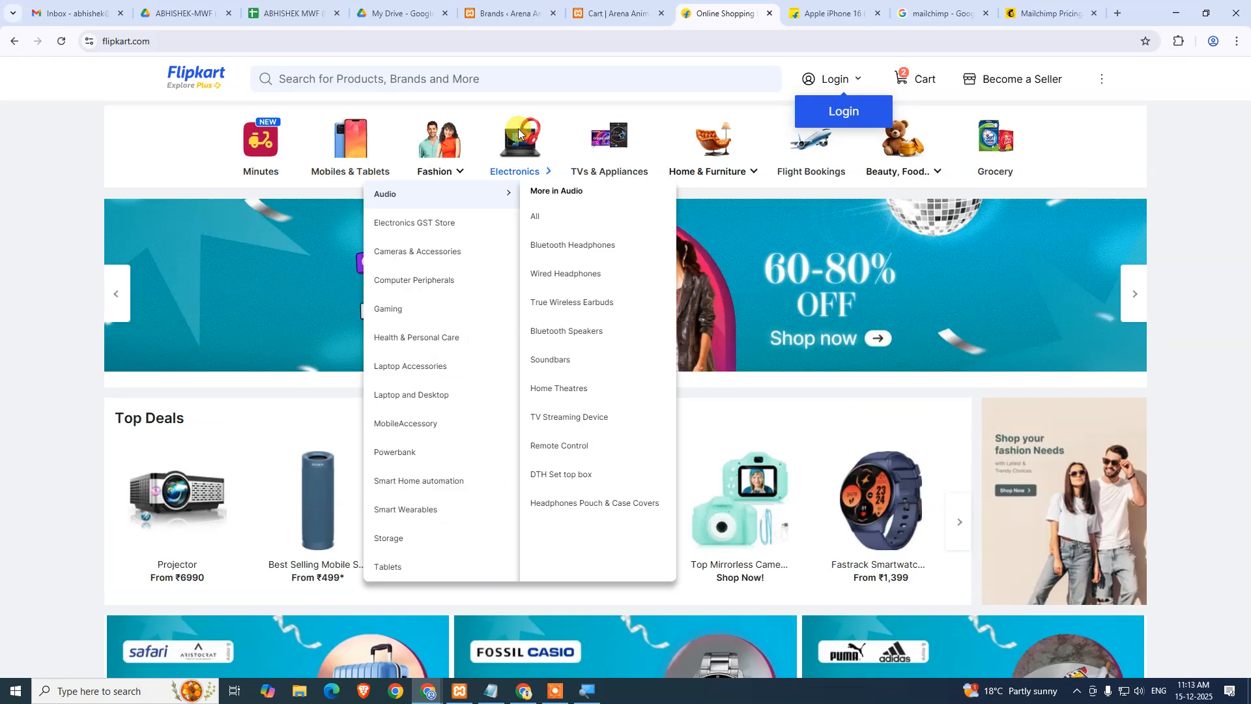
# Open Flipkart's men's T-shirts category from the Fashion section and look through the listed products and filters.
pyautogui.moveTo(436, 171)
pyautogui.click(483, 243)
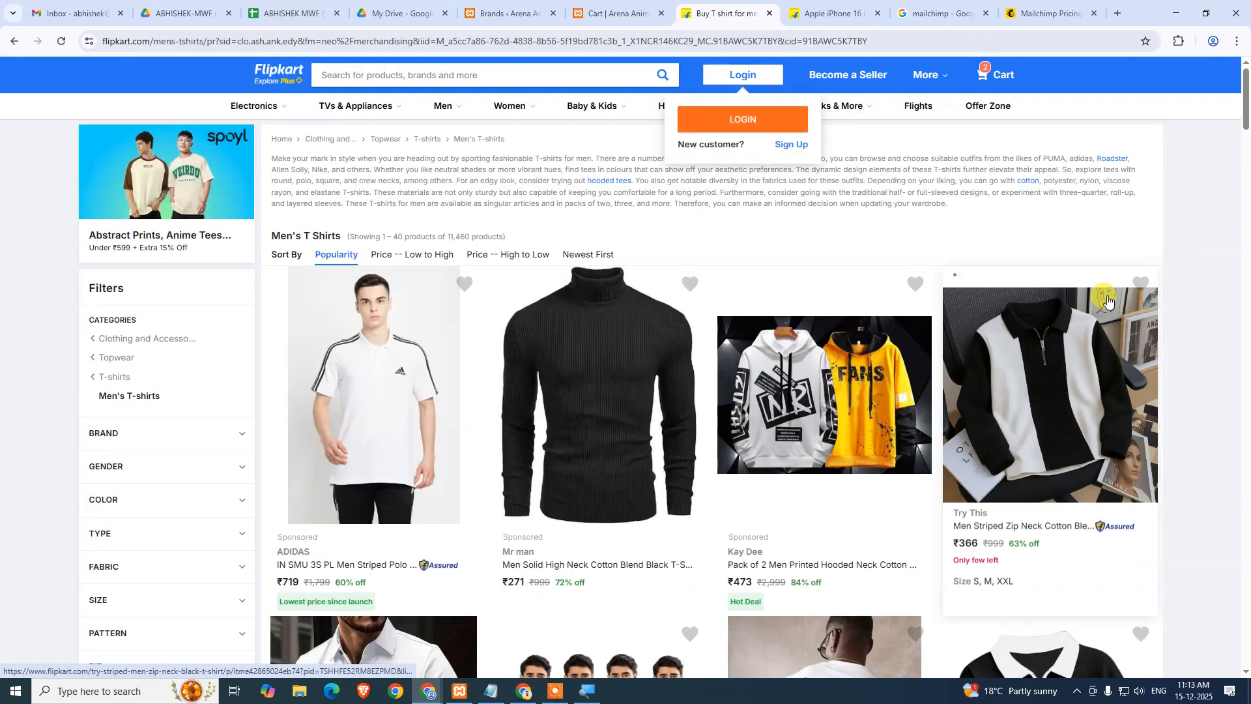
pyautogui.scroll(-6, 720, 351)
pyautogui.scroll(5, 721, 351)
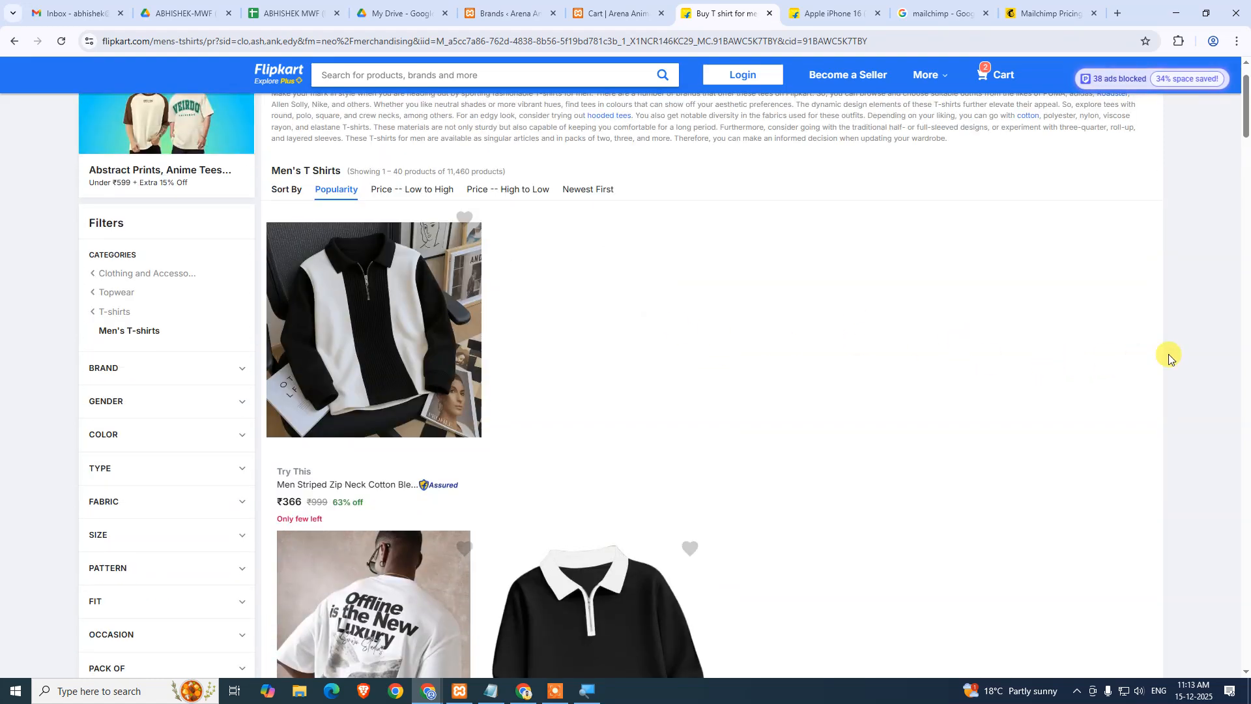
pyautogui.scroll(-4, 788, 257)
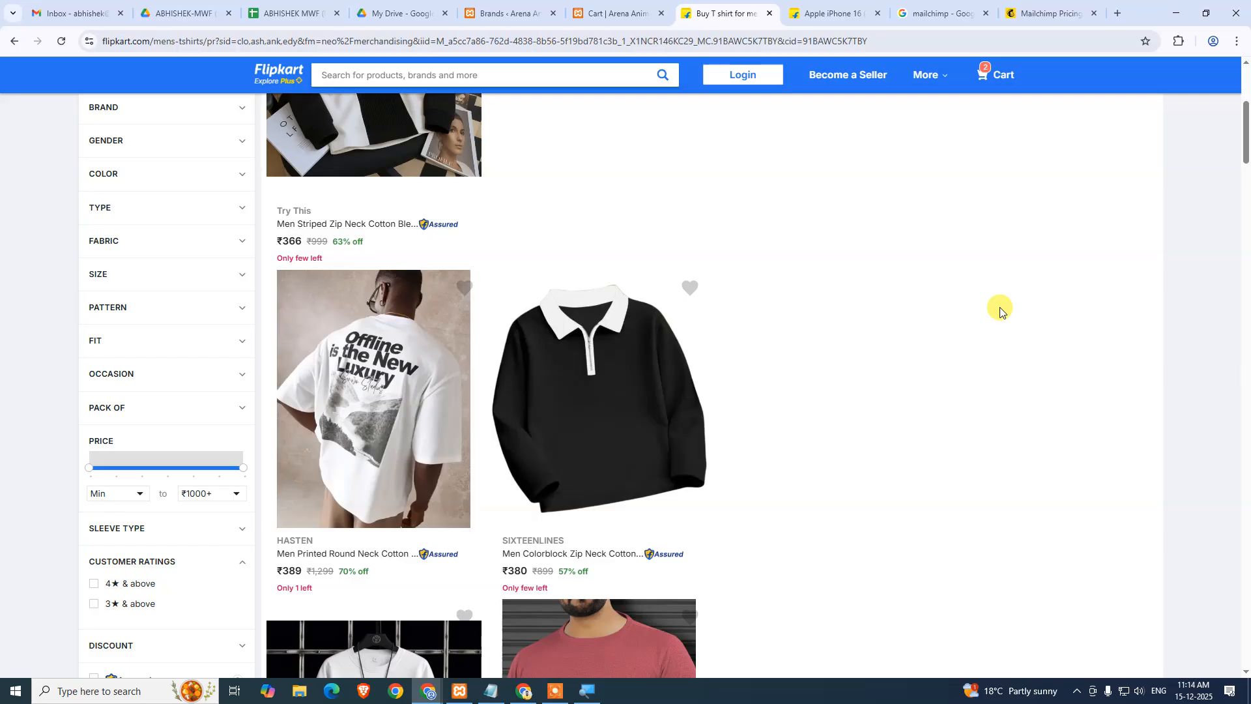
# Open the same men's T-shirts page in an incognito window and look through its full product grid.
pyautogui.click(867, 43)
pyautogui.hotkey('ctrl', 'c')
pyautogui.hotkey('ctrl', 'shift', 'n')
pyautogui.hotkey('ctrl', 'v')
pyautogui.press('Return')
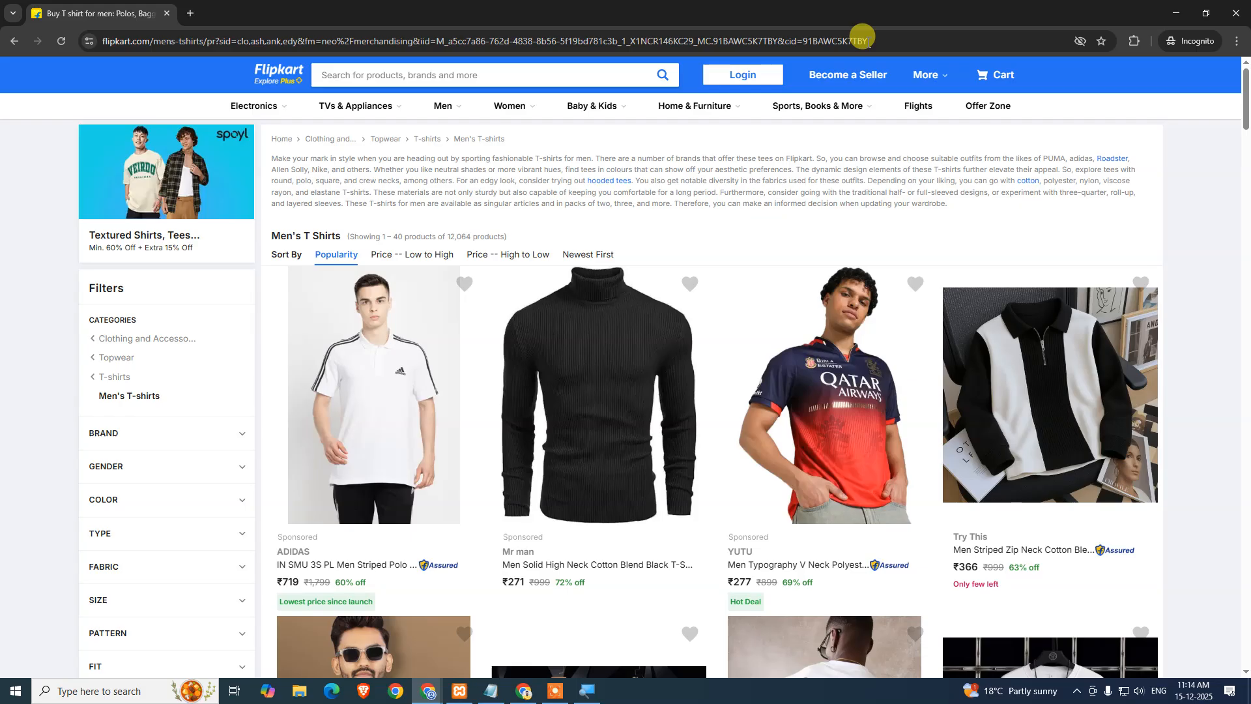
pyautogui.scroll(-10, 843, 324)
pyautogui.scroll(-10, 840, 322)
pyautogui.scroll(15, 840, 324)
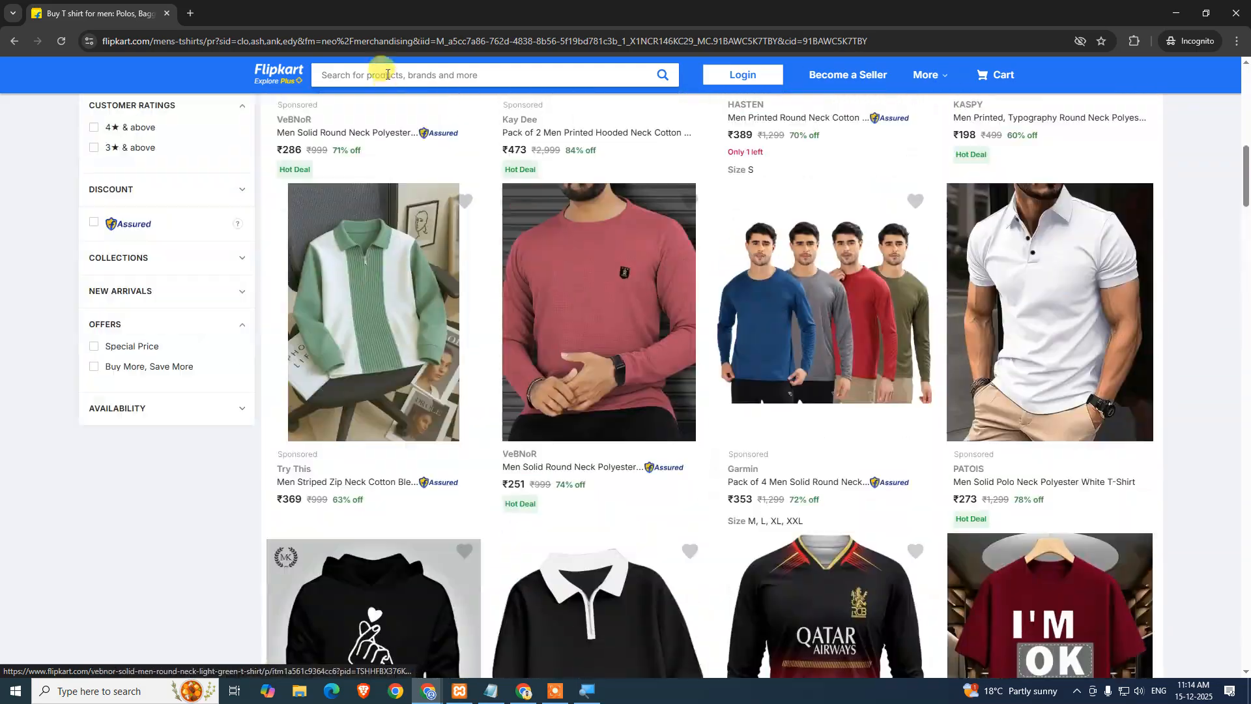
# Search Flipkart for "bata" in the incognito window, view the results and close that window.
pyautogui.scroll(5, 388, 76)
pyautogui.click(391, 75)
pyautogui.write('ba')
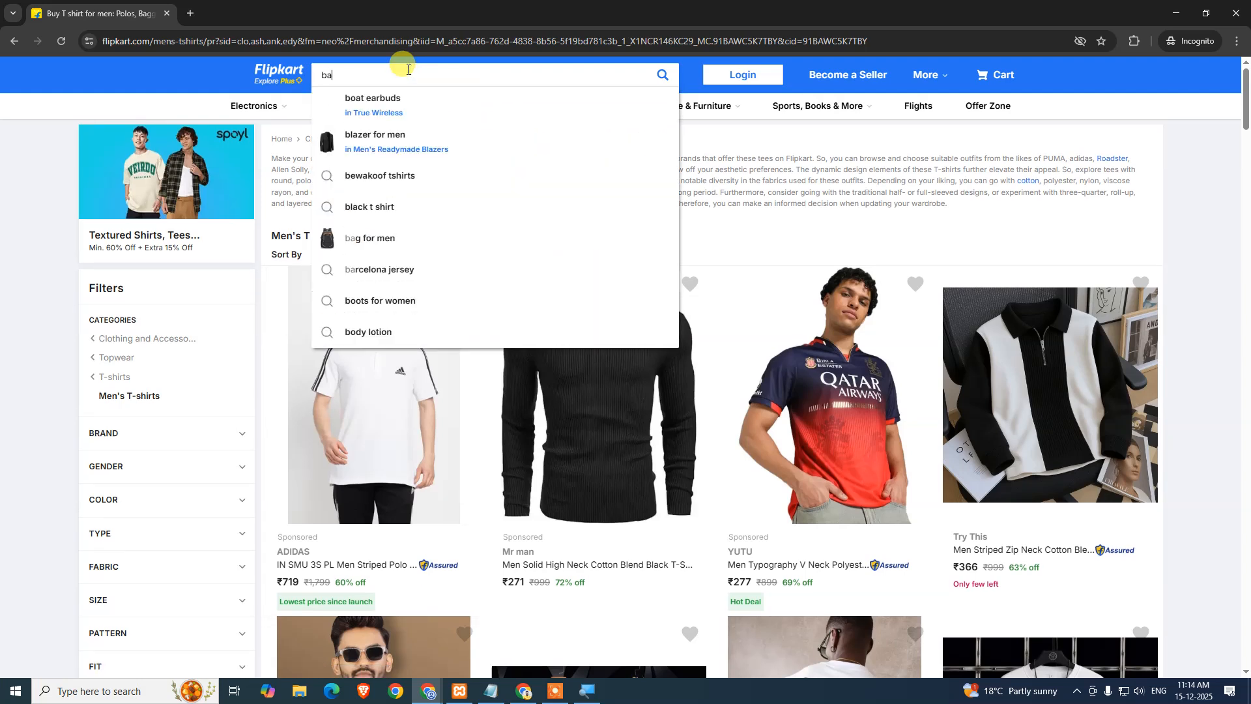
pyautogui.write('ta')
pyautogui.press('Return')
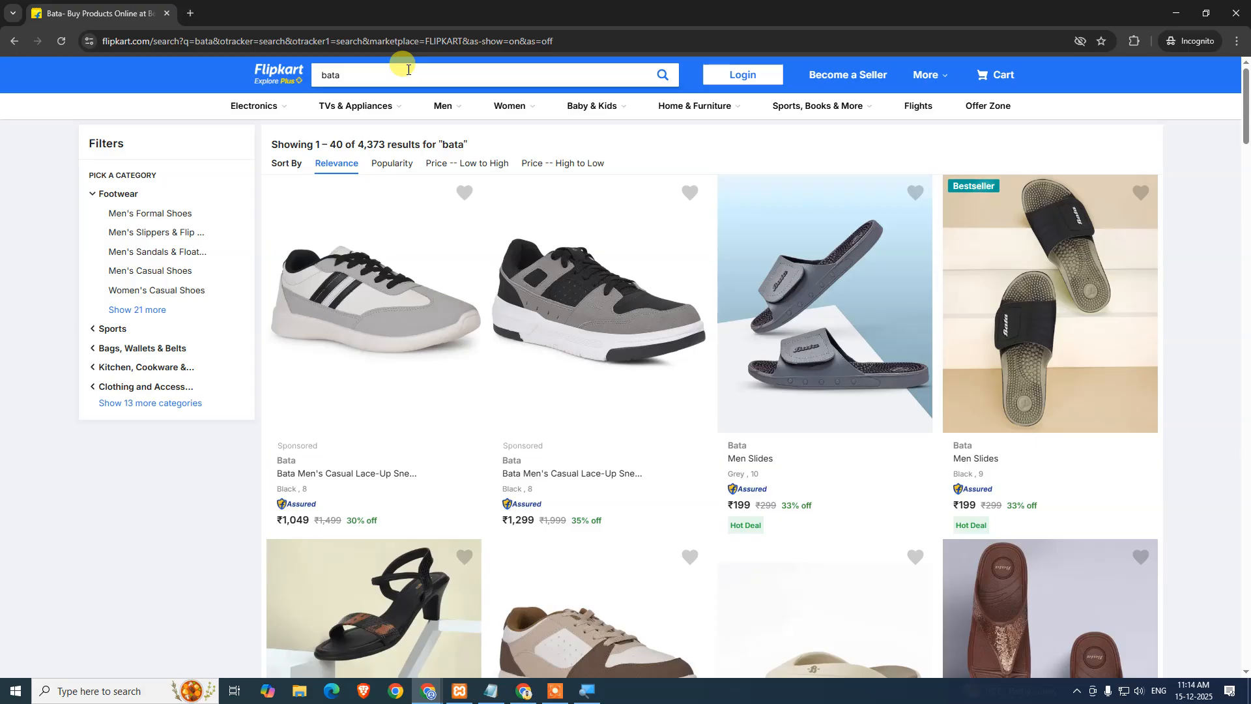
pyautogui.click(1236, 13)
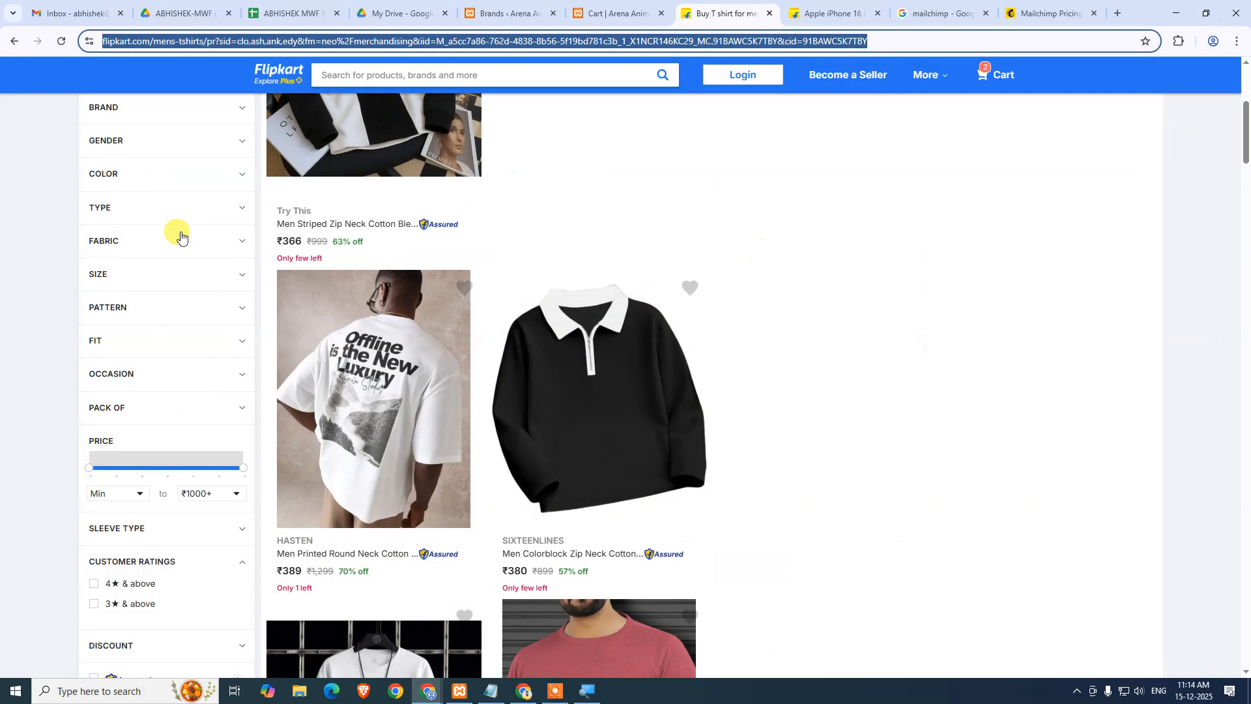
# Close the men's T-shirts page and examine the Apple iPhone 16 page's specifications, bundle offer and similar products.
pyautogui.click(951, 235)
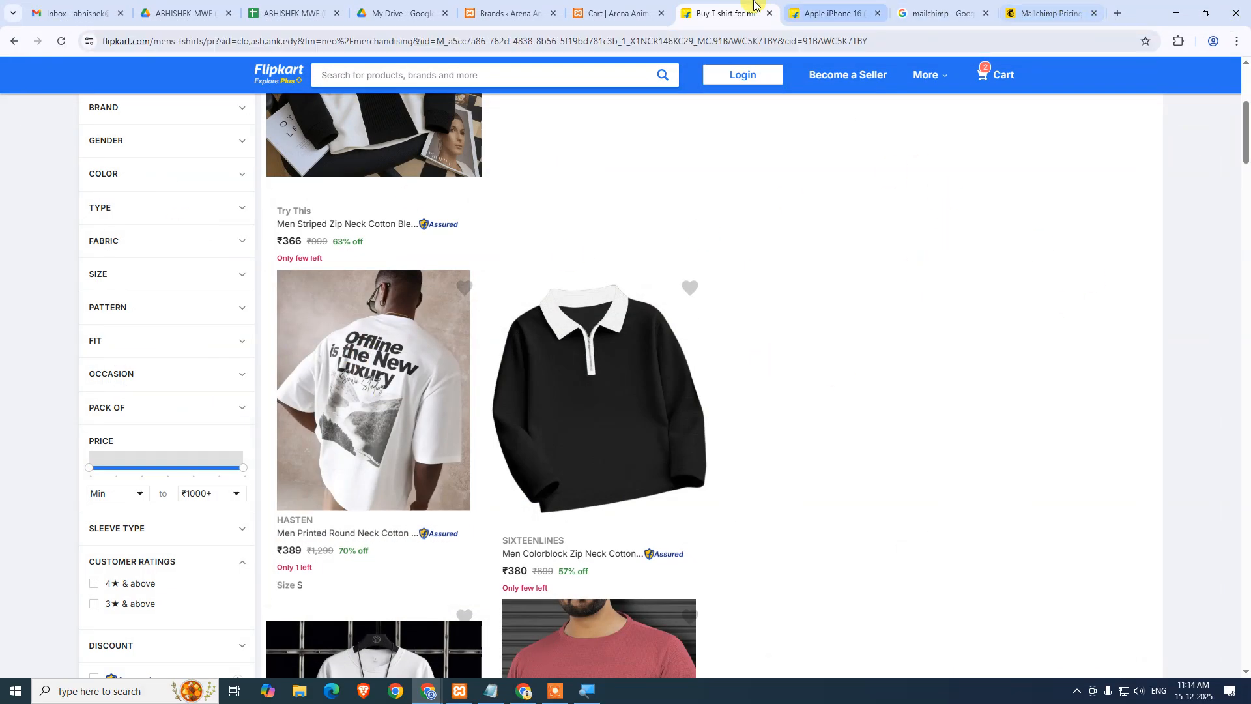
pyautogui.middleClick(727, 12)
pyautogui.scroll(8, 873, 452)
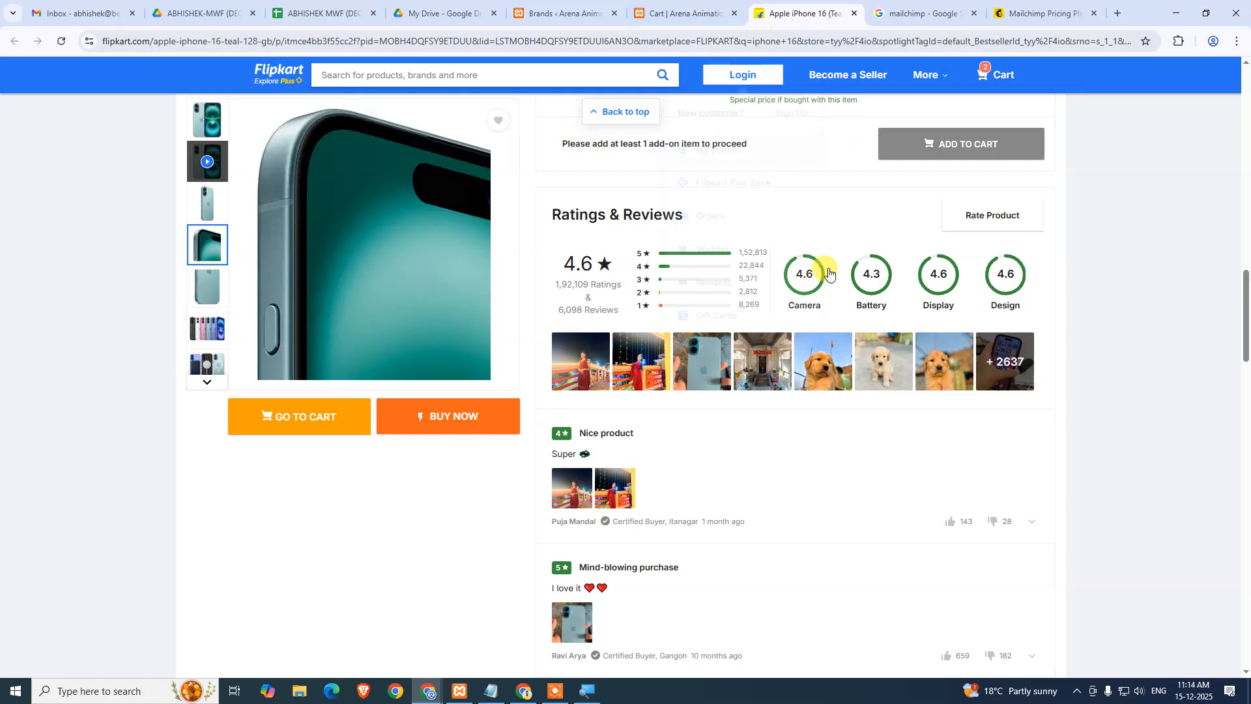
pyautogui.scroll(15, 525, 245)
pyautogui.scroll(-10, 541, 307)
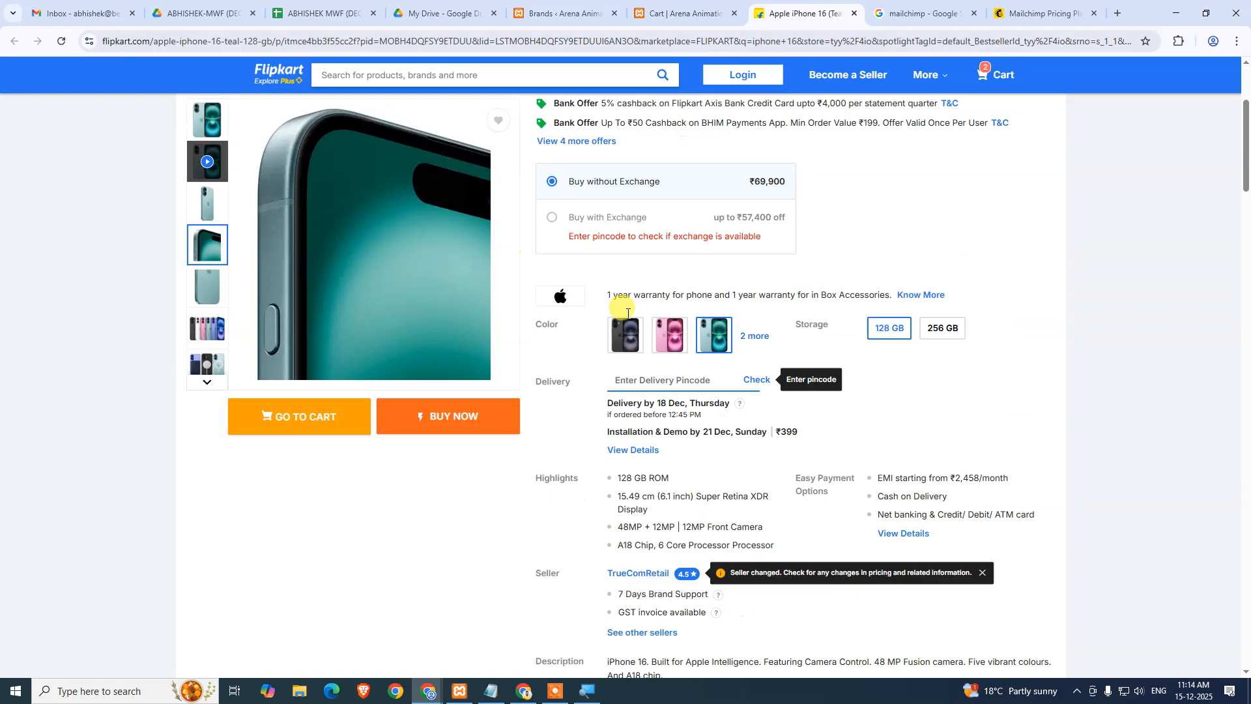
pyautogui.click(578, 433)
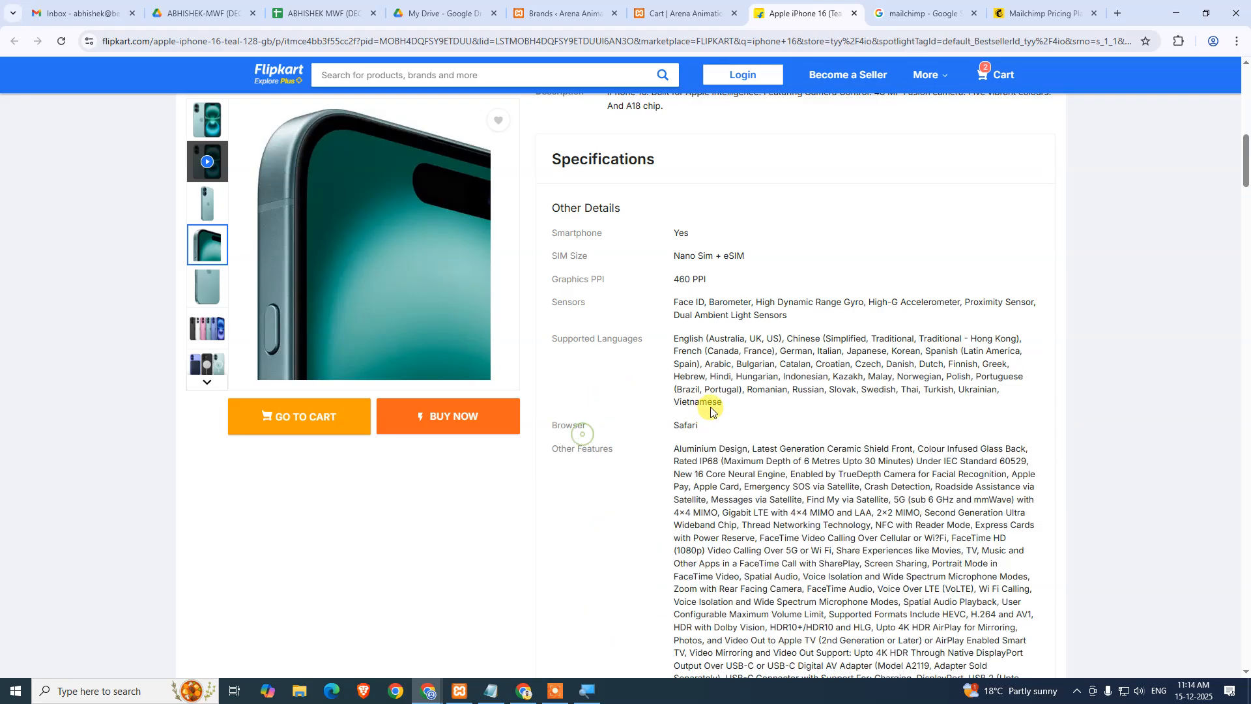
pyautogui.scroll(-12, 710, 410)
pyautogui.scroll(7, 714, 425)
pyautogui.scroll(15, 715, 424)
pyautogui.scroll(-20, 716, 417)
pyautogui.scroll(-20, 728, 425)
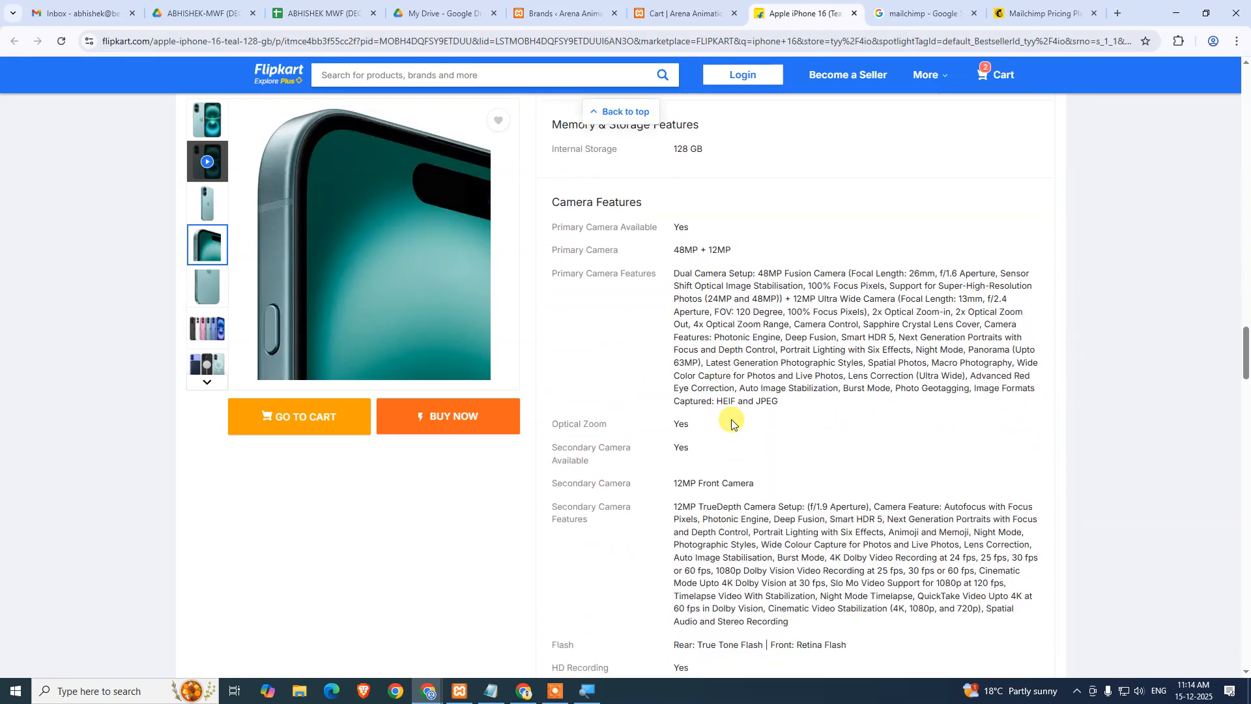
pyautogui.scroll(6, 782, 427)
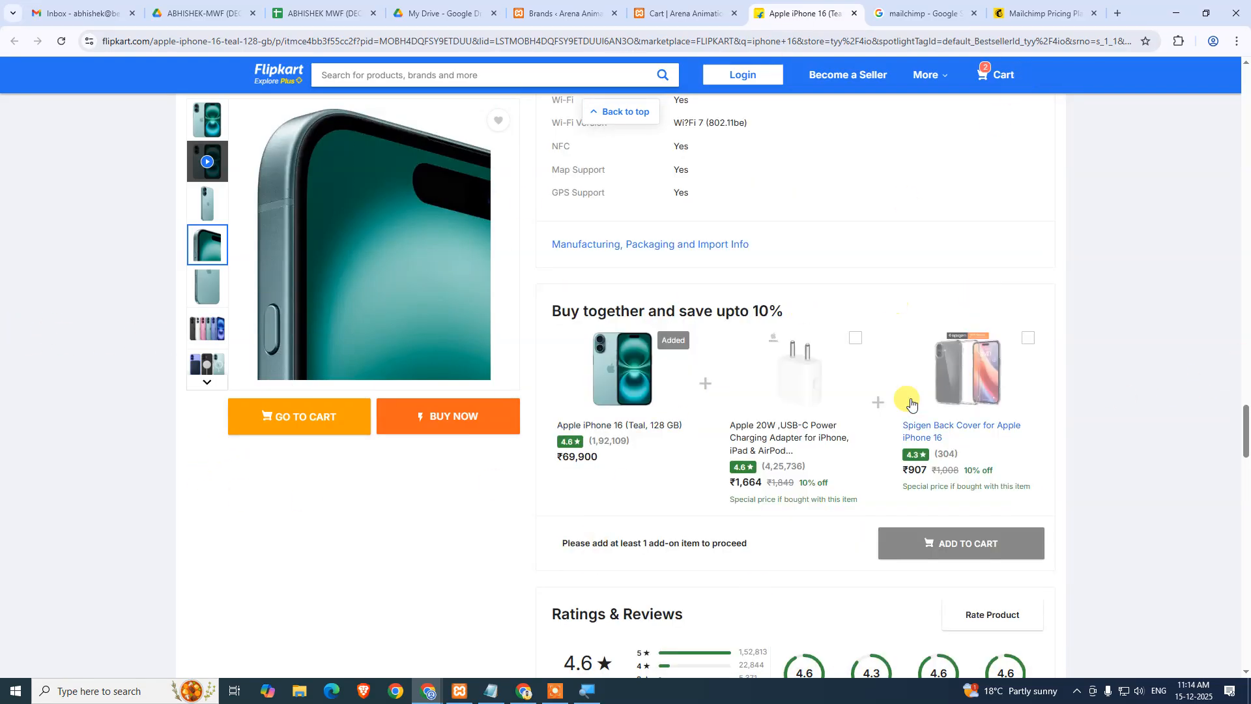
pyautogui.scroll(-15, 1169, 250)
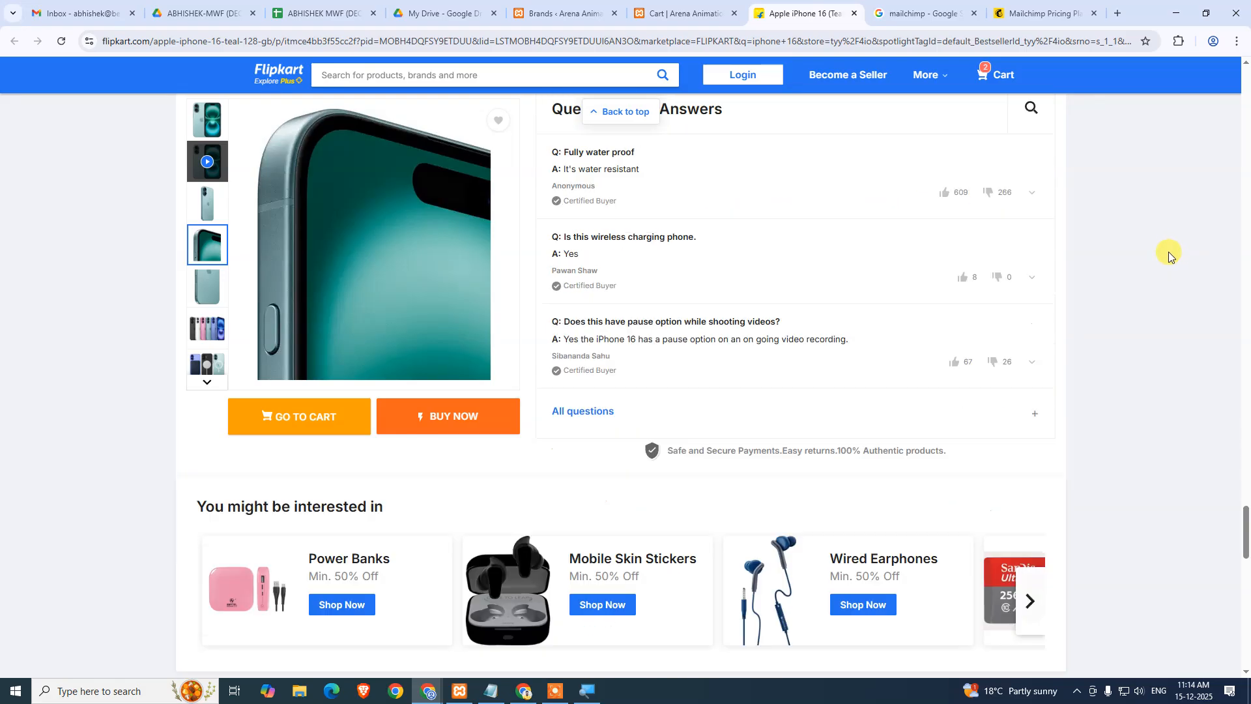
pyautogui.scroll(-3, 1167, 252)
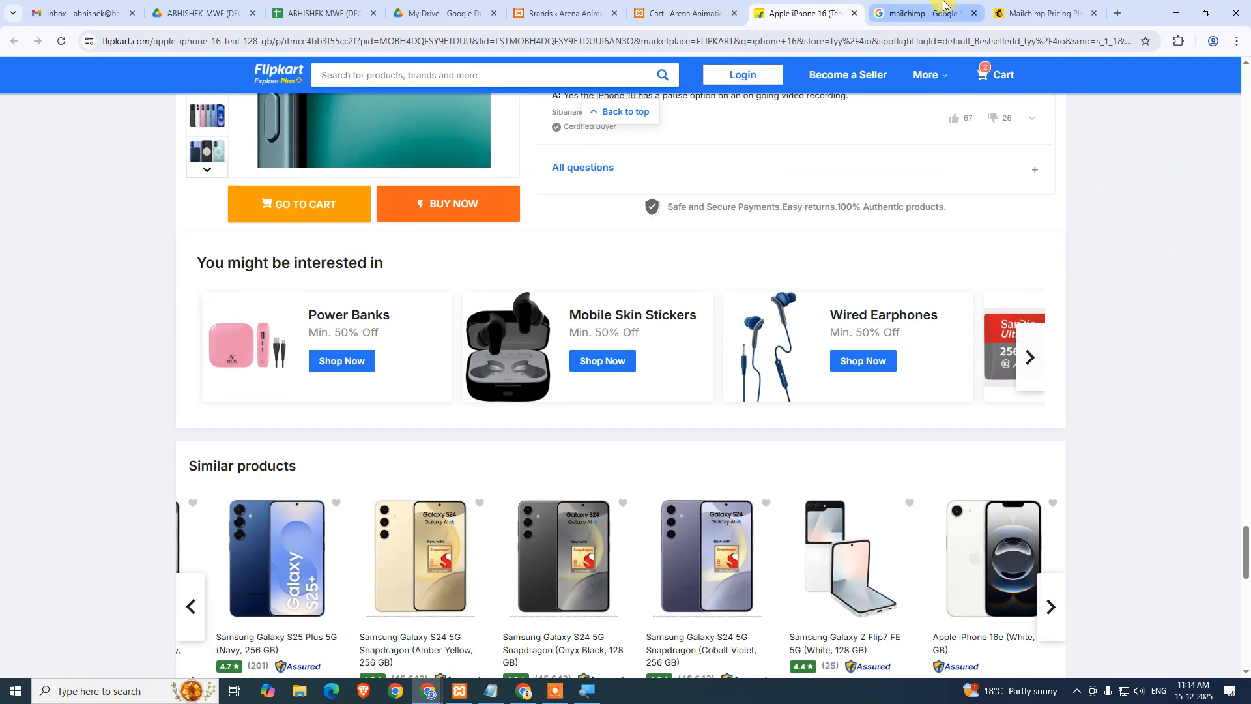
# Close the Mailchimp pricing, Mailchimp search and Apple iPhone 16 pages.
pyautogui.middleClick(1036, 3)
pyautogui.middleClick(1037, 5)
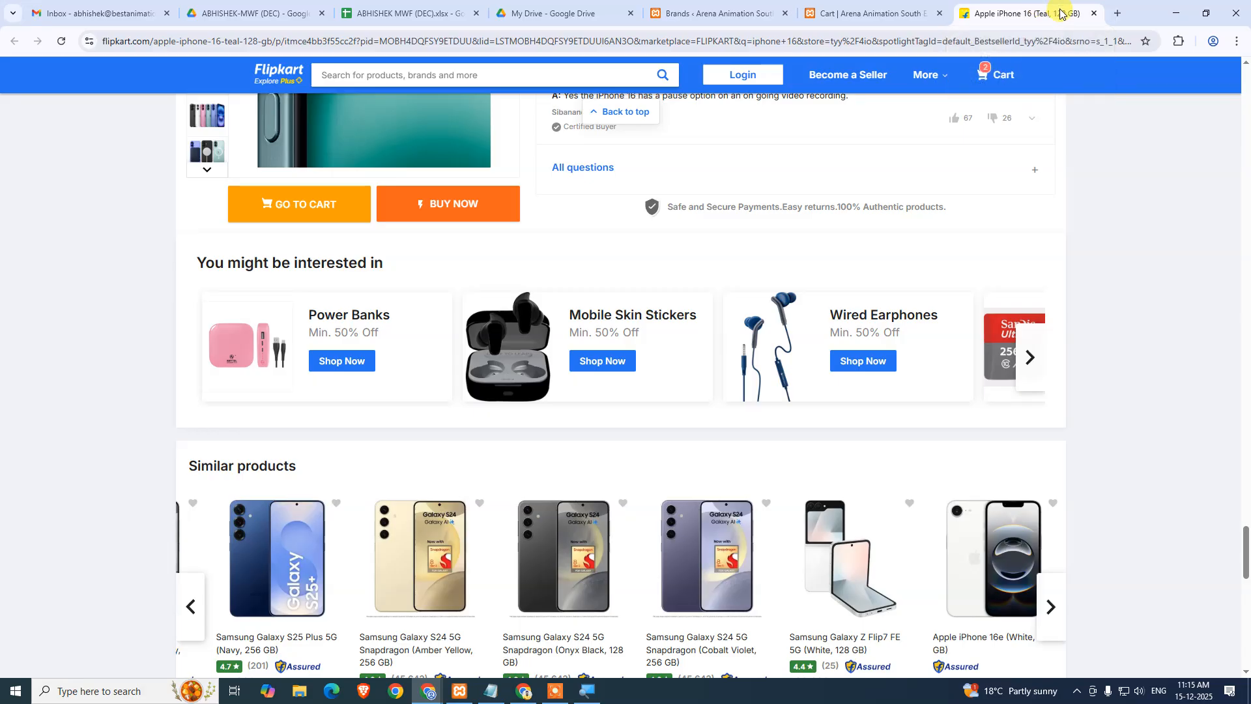
pyautogui.middleClick(1039, 7)
# Look over the store's cart page with its suggested product and return to the WordPress product Brands page.
pyautogui.click(1121, 531)
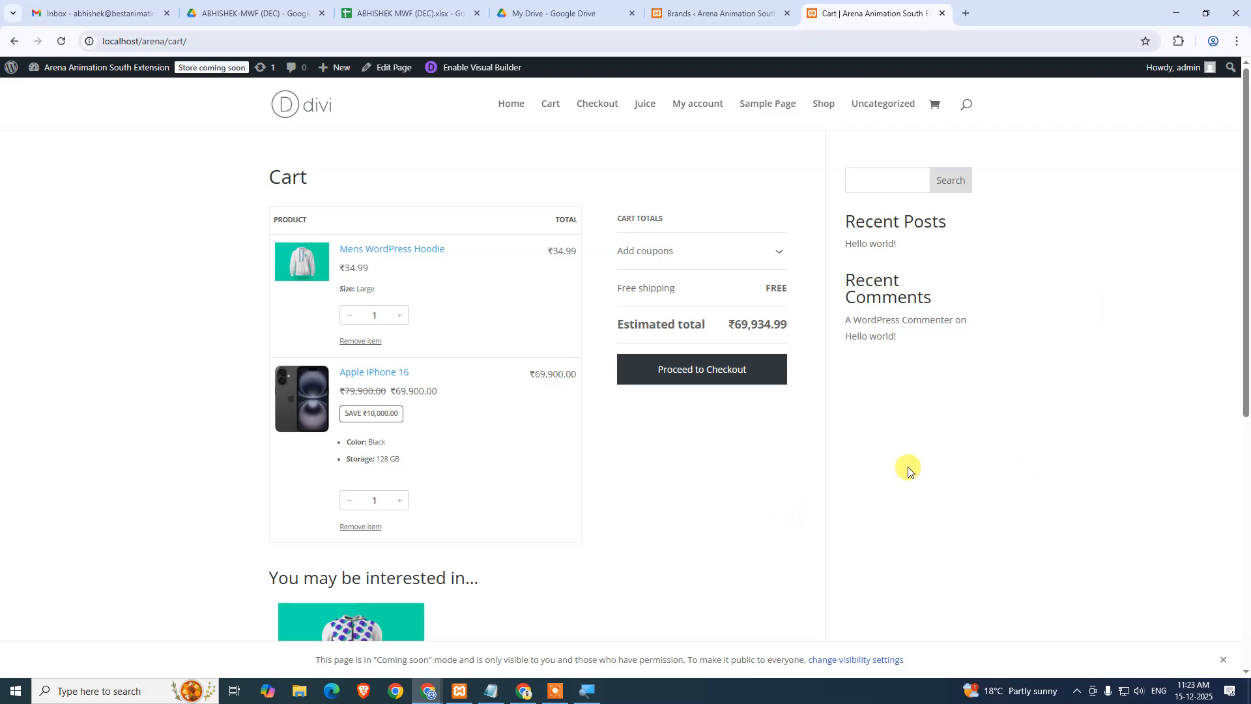
pyautogui.scroll(-5, 937, 425)
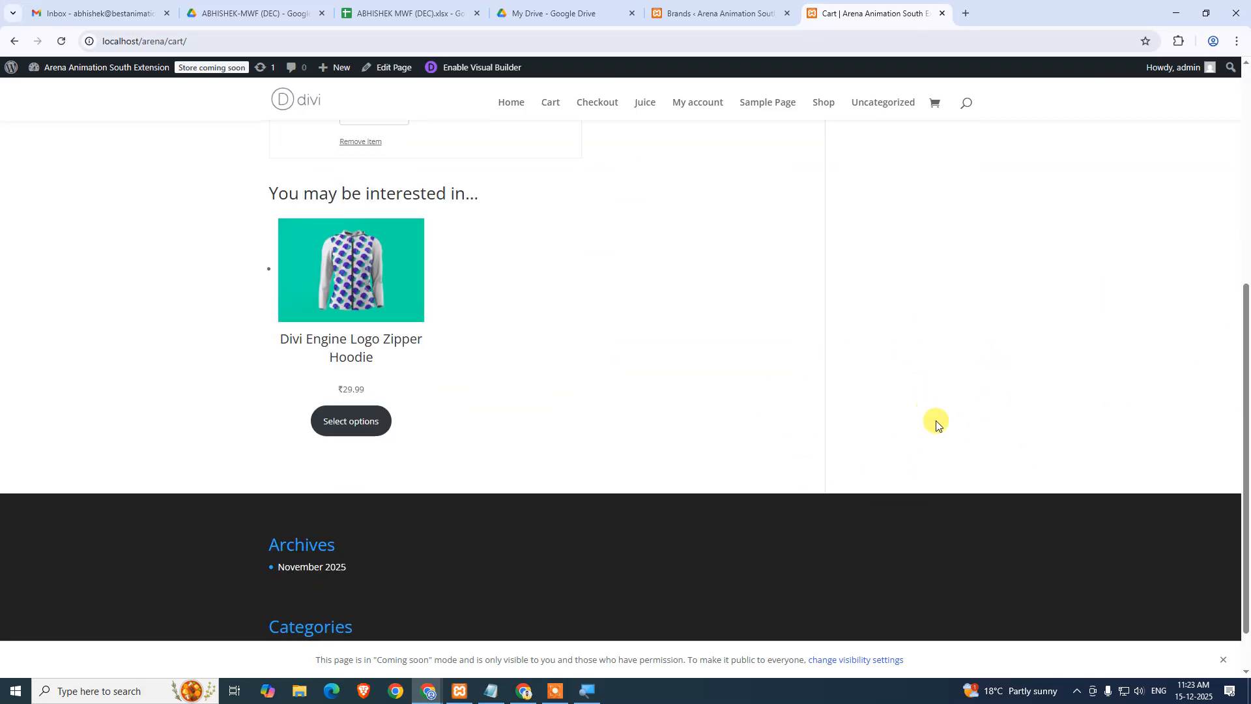
pyautogui.scroll(5, 936, 425)
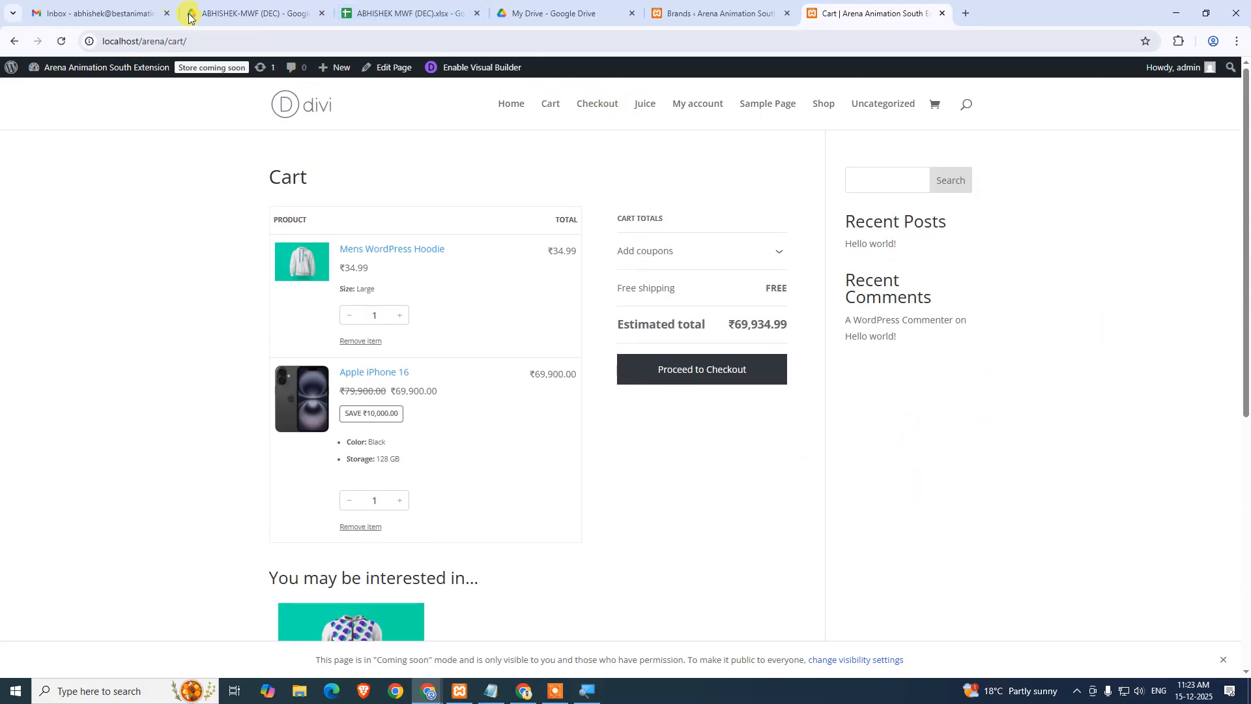
pyautogui.click(721, 12)
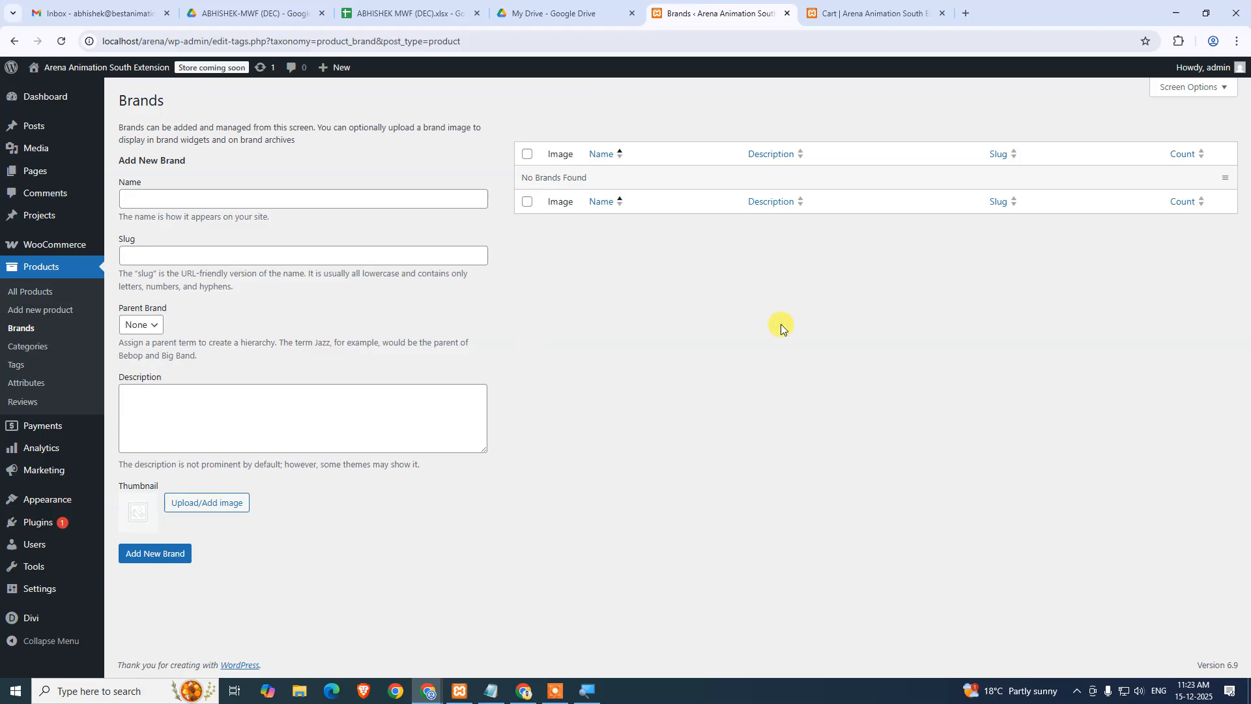